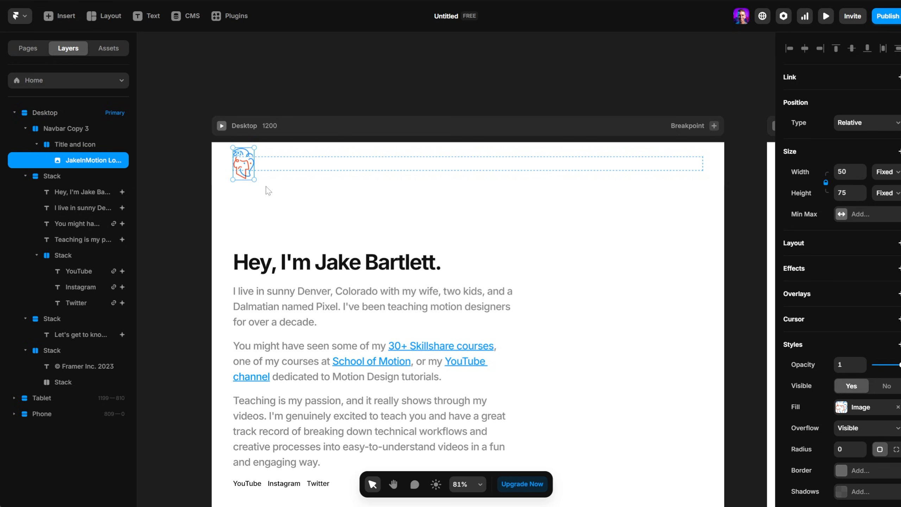
Place the headshot image beside the intro text and add contactButton.riv through the Rive plugin with its fit set to Contain.
{"action": "left_click_drag", "start_coordinate": [778, 256], "coordinate": [595, 249]}
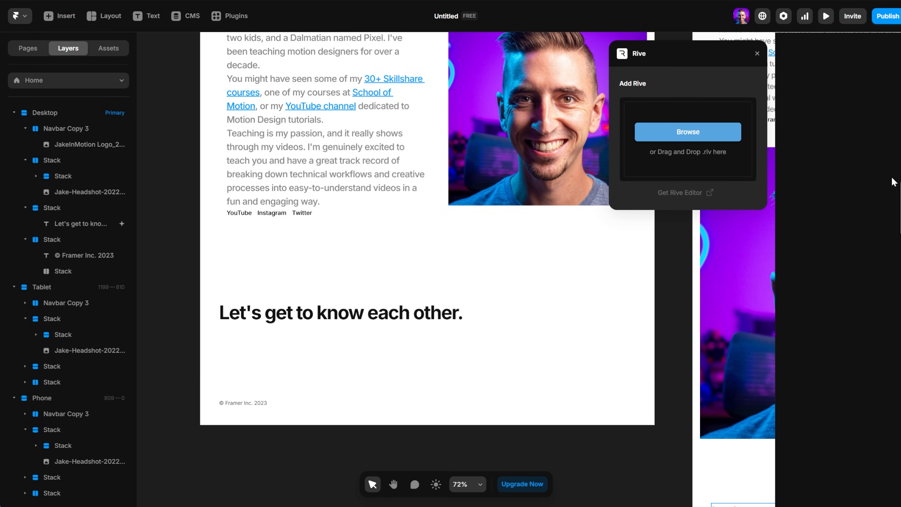
{"action": "left_click_drag", "start_coordinate": [894, 182], "coordinate": [656, 133]}
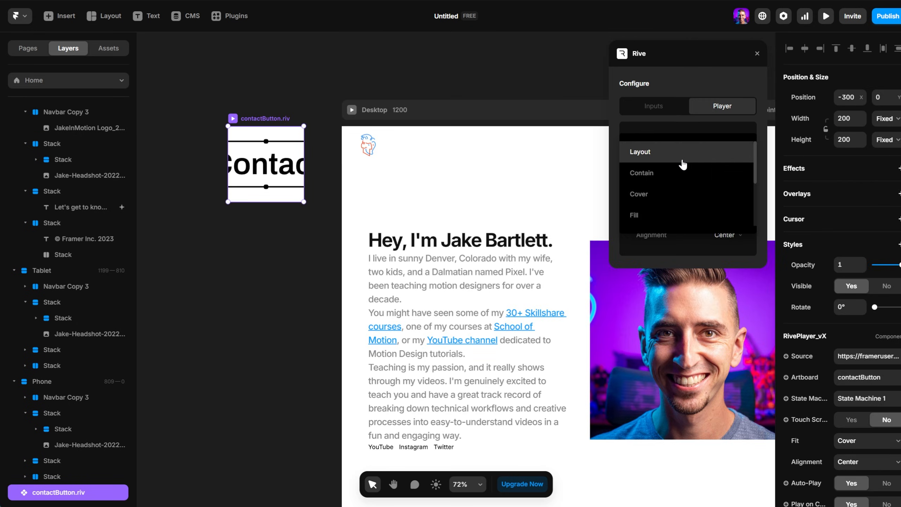
{"action": "left_click", "coordinate": [683, 172]}
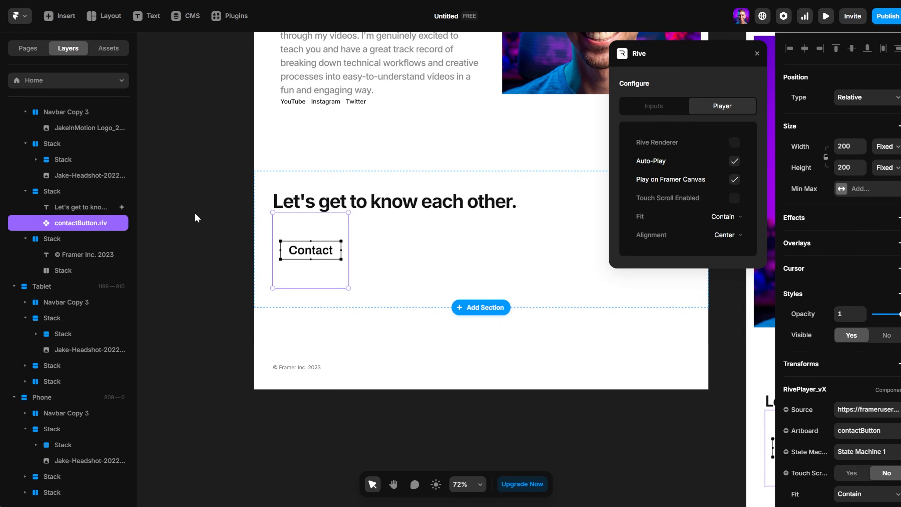
{"action": "left_click", "coordinate": [202, 195]}
{"action": "left_click_drag", "start_coordinate": [372, 183], "coordinate": [345, 291]}
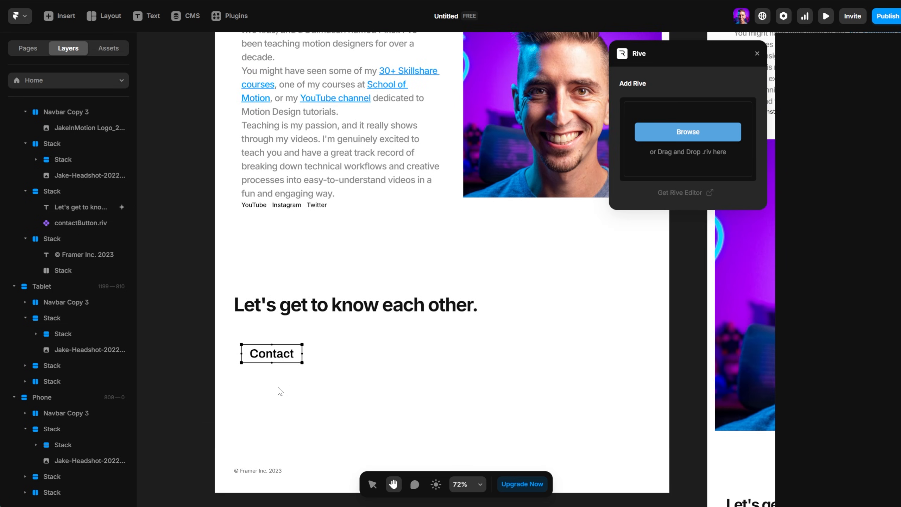
{"action": "left_click", "coordinate": [272, 353]}
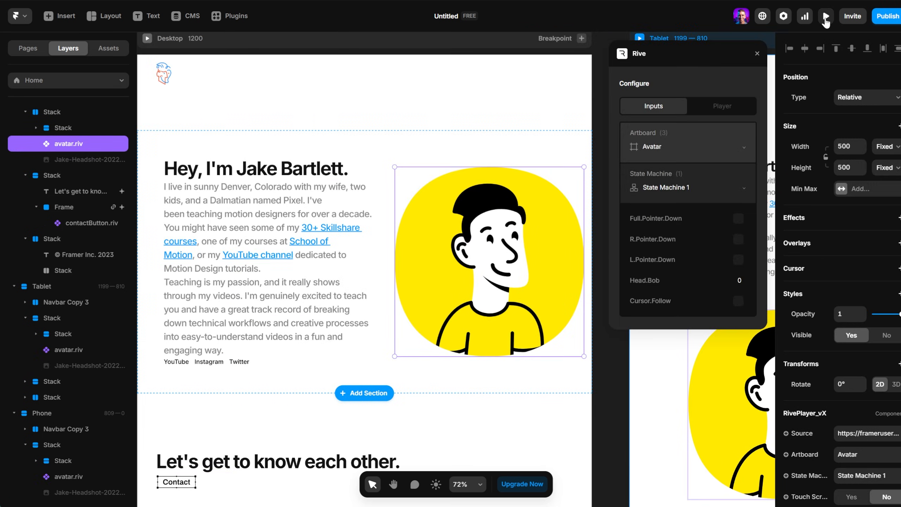
Preview the desktop page and look through it down to the contact section.
{"action": "left_click", "coordinate": [826, 16]}
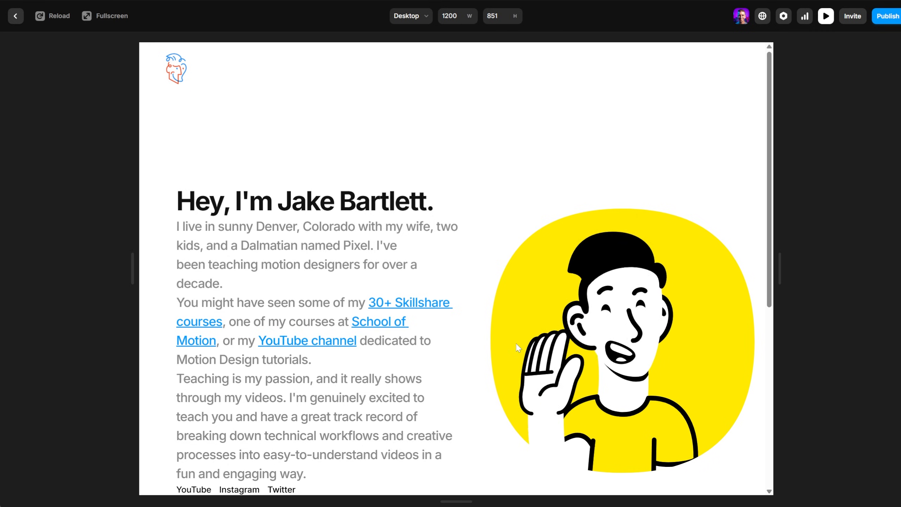
{"action": "scroll", "coordinate": [518, 347], "scroll_direction": "down", "scroll_amount": 8}
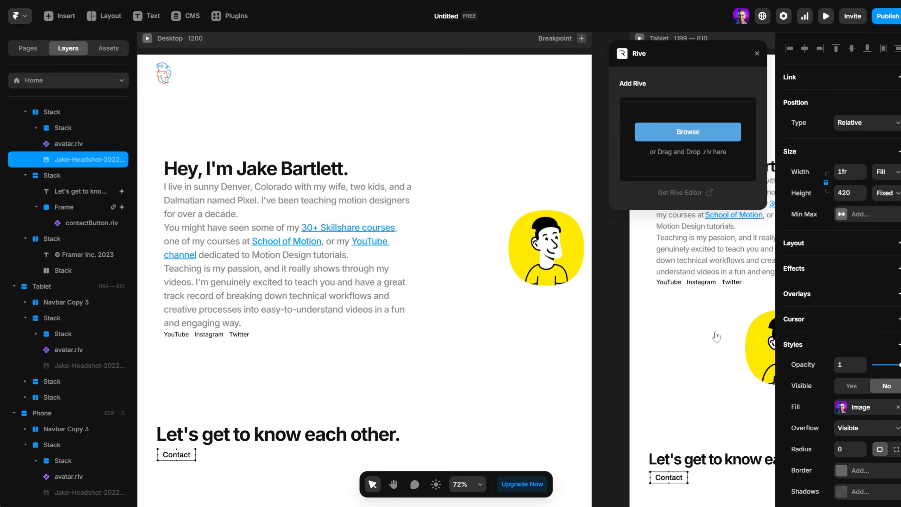
Set the avatar animation's width and height to 500 on the desktop layout.
{"action": "left_click", "coordinate": [546, 247]}
{"action": "left_click", "coordinate": [846, 146]}
{"action": "type", "text": "500"}
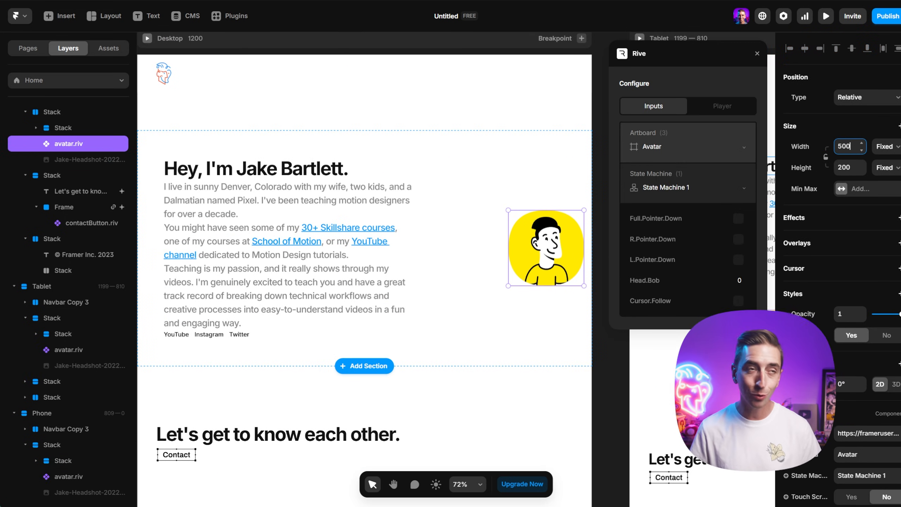
{"action": "key", "text": "Tab"}
{"action": "type", "text": "500"}
{"action": "key", "text": "Return"}
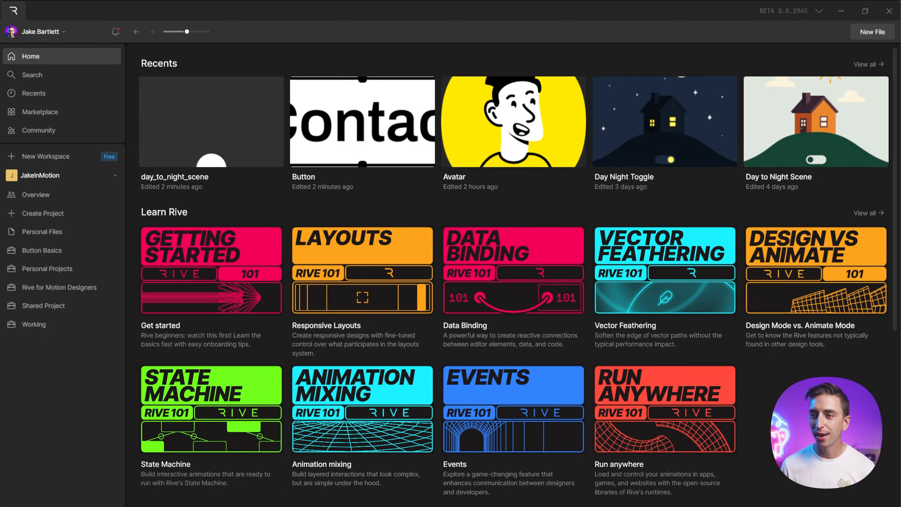
Switch to Rive and create a new file with a 500 × 500 artboard.
{"action": "left_click", "coordinate": [872, 32]}
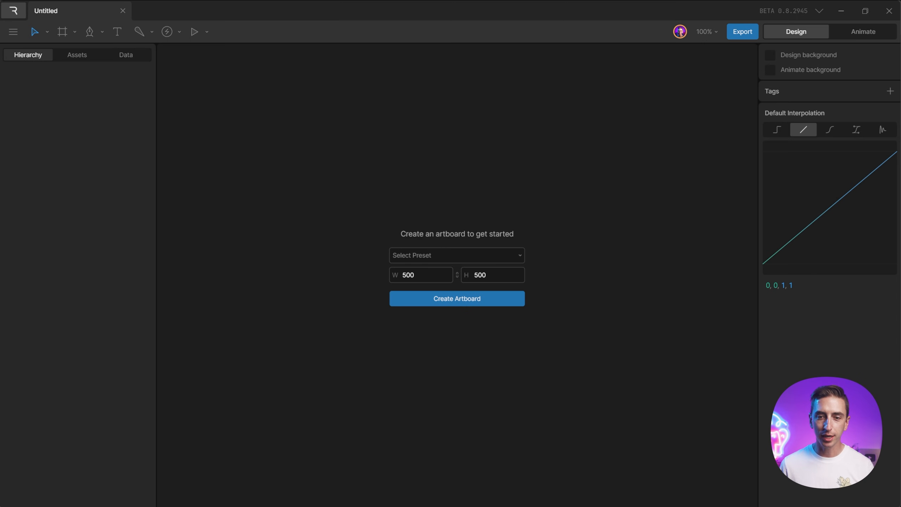
{"action": "left_click", "coordinate": [436, 272]}
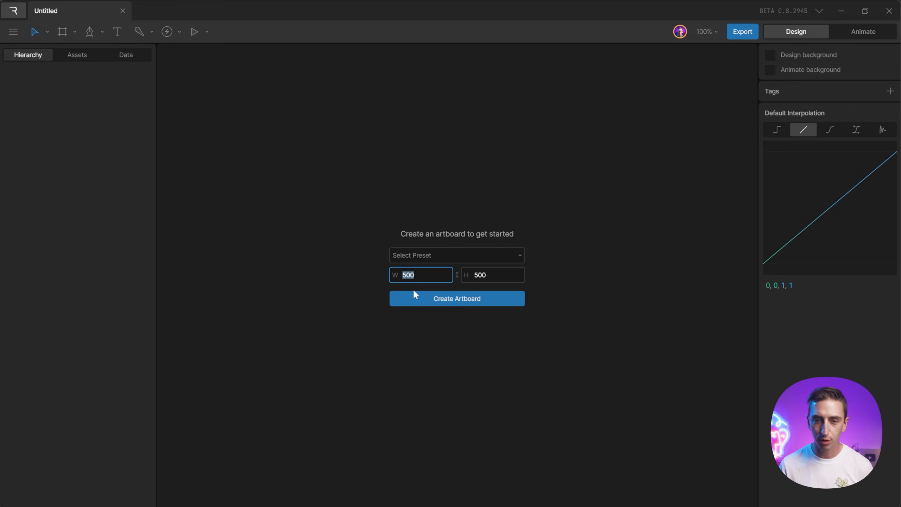
{"action": "left_click", "coordinate": [461, 298]}
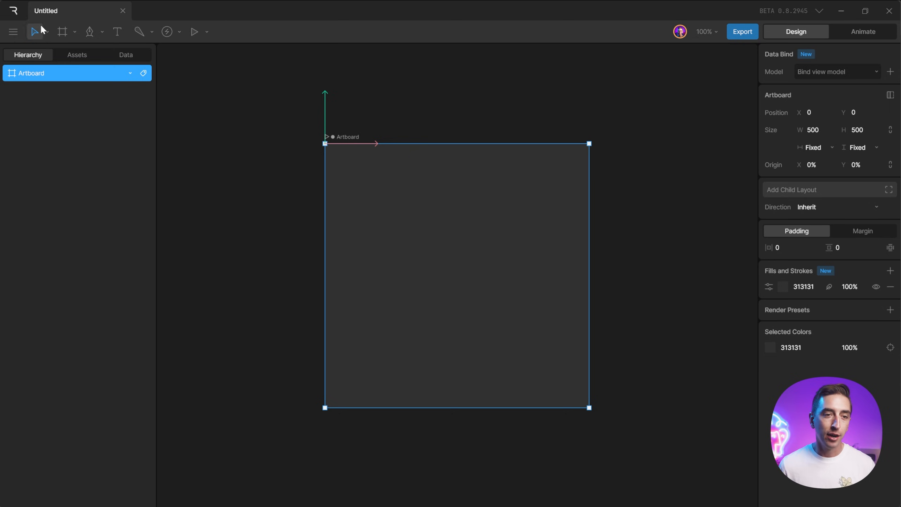
Rename the file as Contact Button and the artboard as contactButton.
{"action": "double_click", "coordinate": [47, 11]}
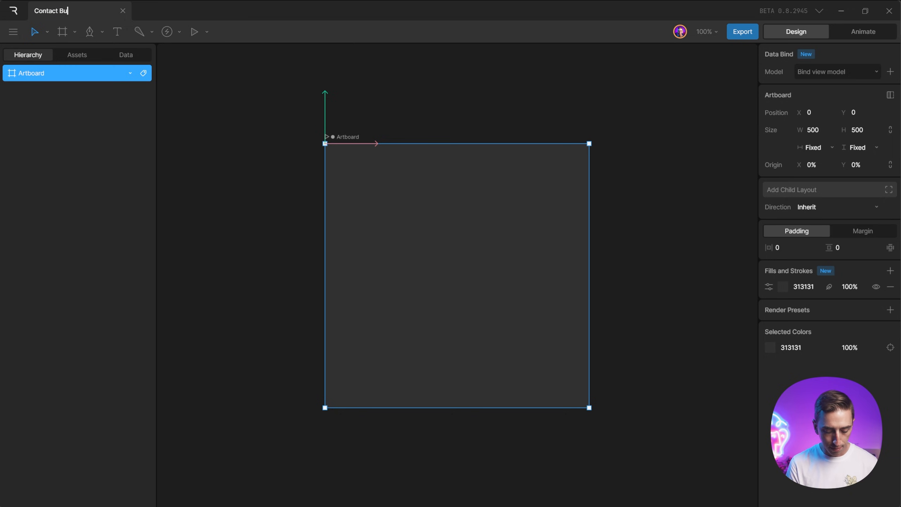
{"action": "double_click", "coordinate": [350, 138]}
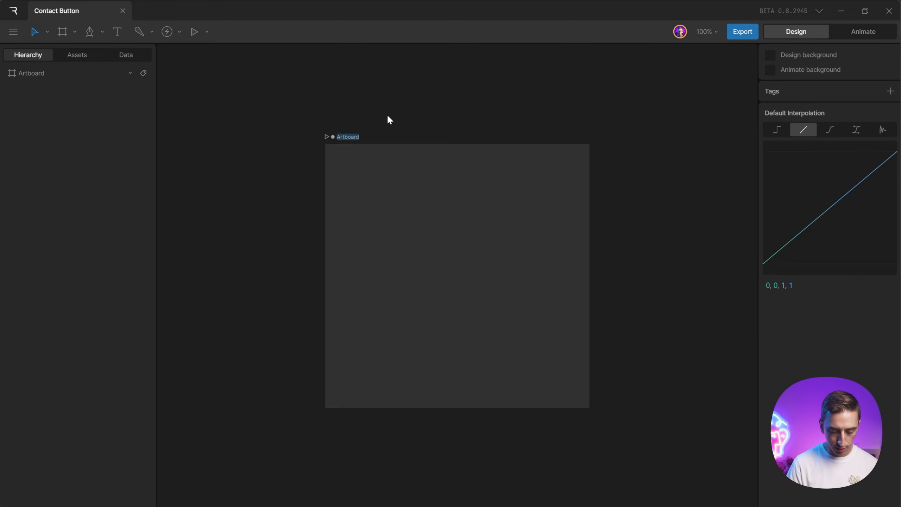
{"action": "type", "text": "contactButton"}
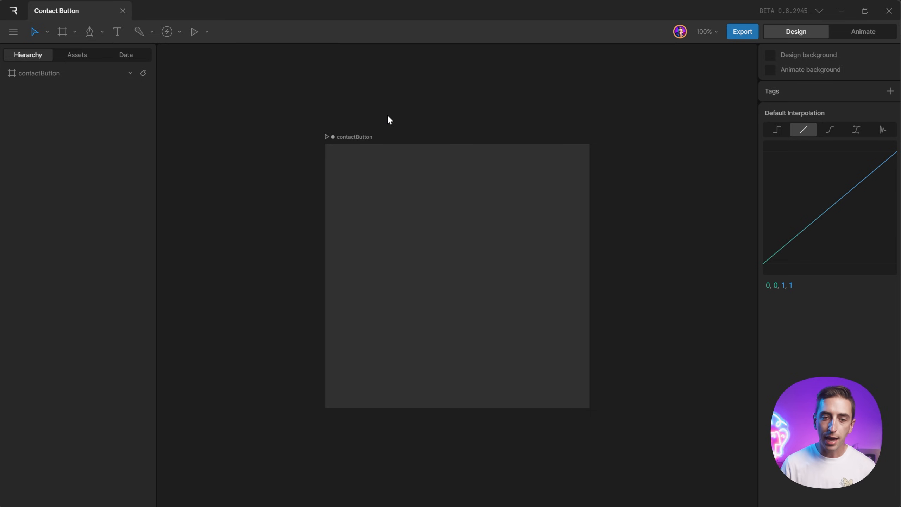
Change the contactButton artboard's fill color to white (FFFFFF).
{"action": "left_click", "coordinate": [359, 138]}
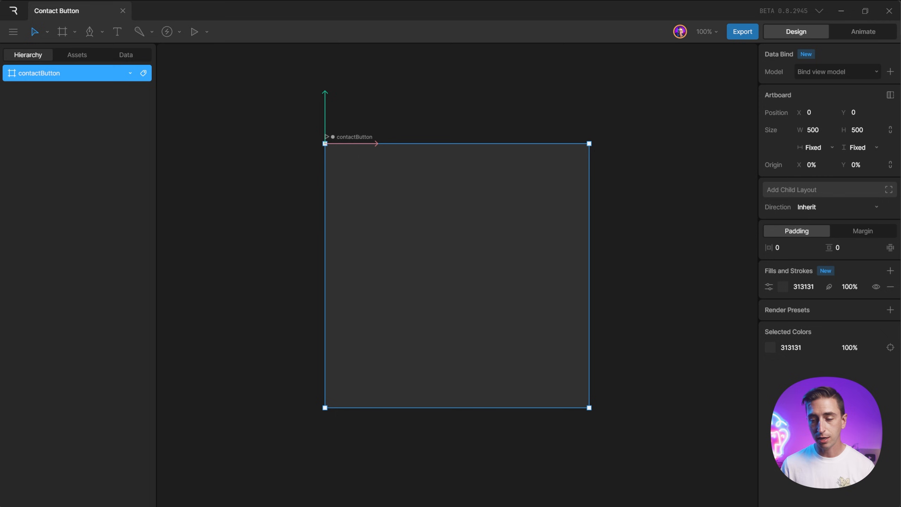
{"action": "left_click", "coordinate": [782, 287]}
{"action": "left_click_drag", "start_coordinate": [742, 305], "coordinate": [580, 261]}
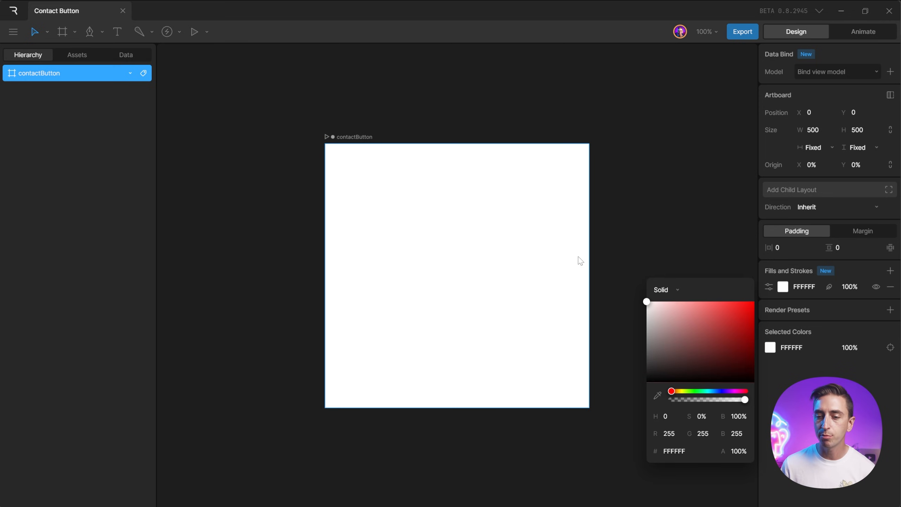
{"action": "left_click", "coordinate": [767, 287]}
{"action": "left_click", "coordinate": [767, 288]}
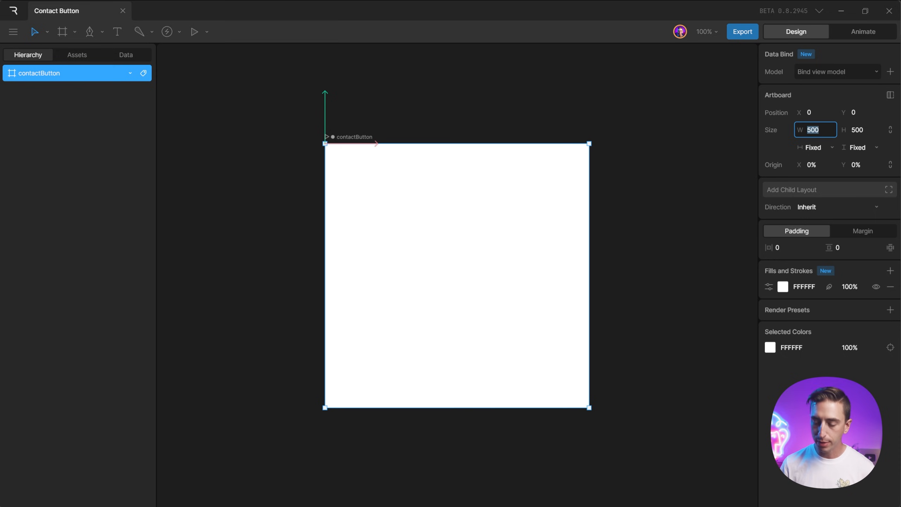
Resize the contactButton artboard to a width of 125 and a height of 50.
{"action": "type", "text": "125"}
{"action": "key", "text": "Return"}
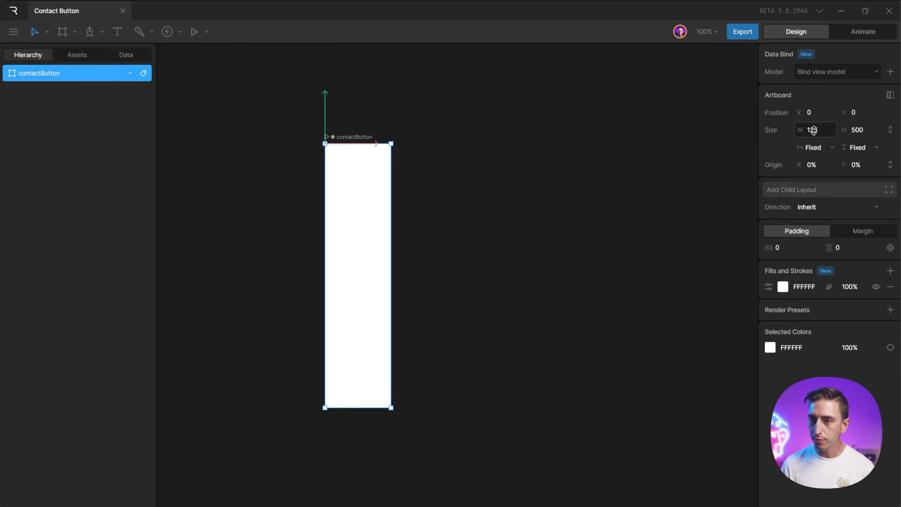
{"action": "left_click", "coordinate": [863, 136]}
{"action": "type", "text": "50"}
{"action": "key", "text": "Return"}
{"action": "left_click", "coordinate": [398, 180]}
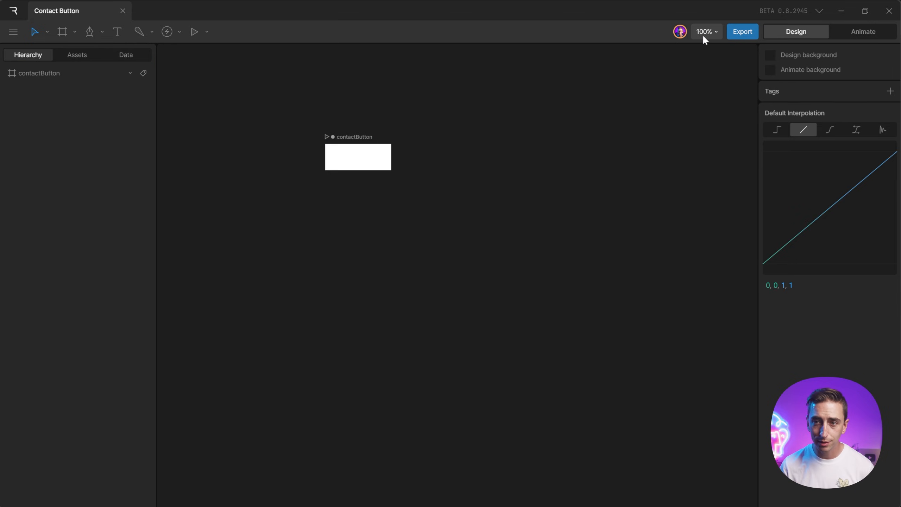
Add a text object reading "Contact" on the contactButton artboard.
{"action": "scroll", "coordinate": [301, 123], "scroll_direction": "up", "scroll_amount": 10}
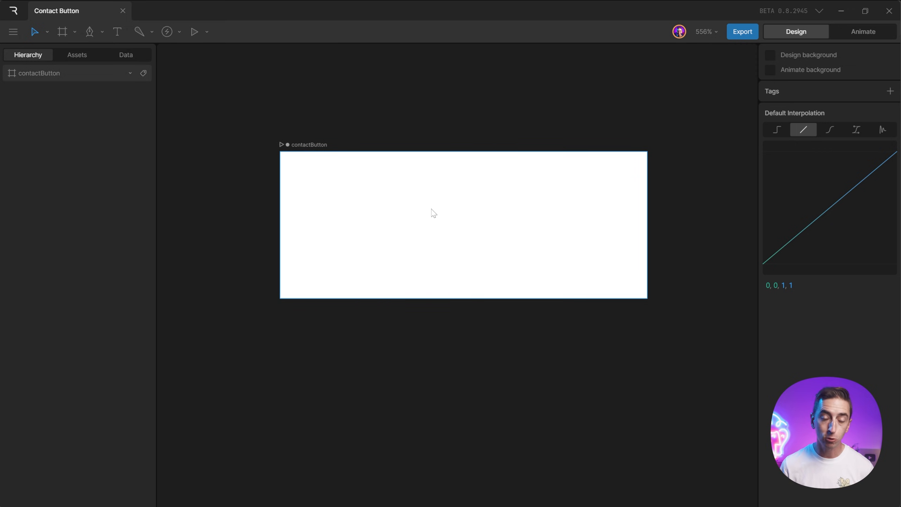
{"action": "scroll", "coordinate": [432, 212], "scroll_direction": "up", "scroll_amount": 3}
{"action": "scroll", "coordinate": [433, 212], "scroll_direction": "down", "scroll_amount": 3}
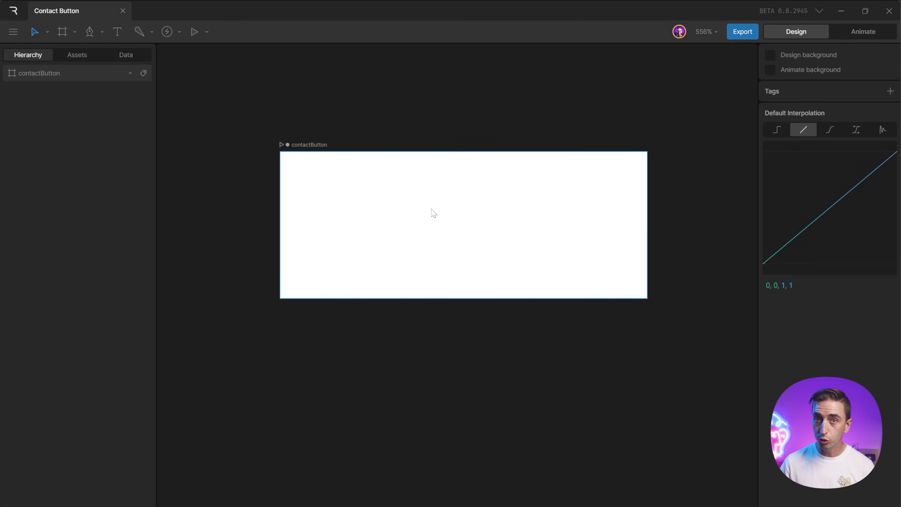
{"action": "left_click", "coordinate": [308, 144]}
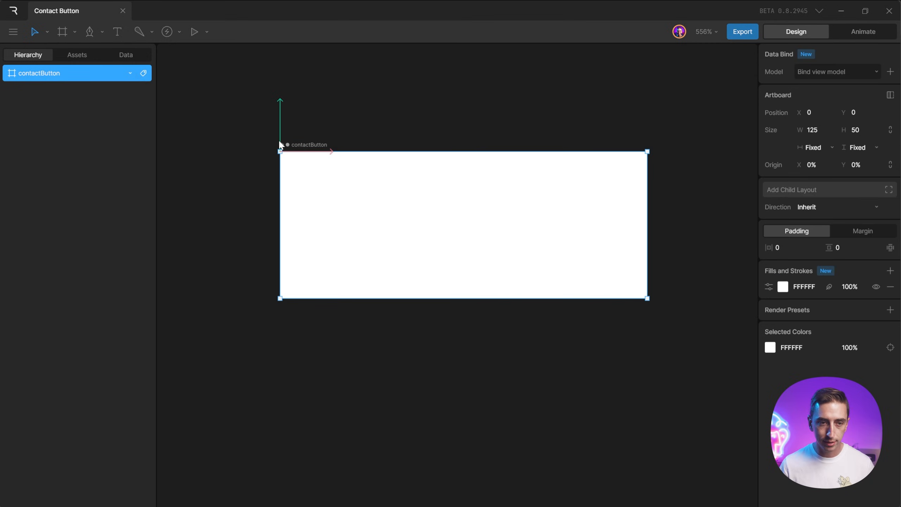
{"action": "scroll", "coordinate": [508, 189], "scroll_direction": "up", "scroll_amount": 2}
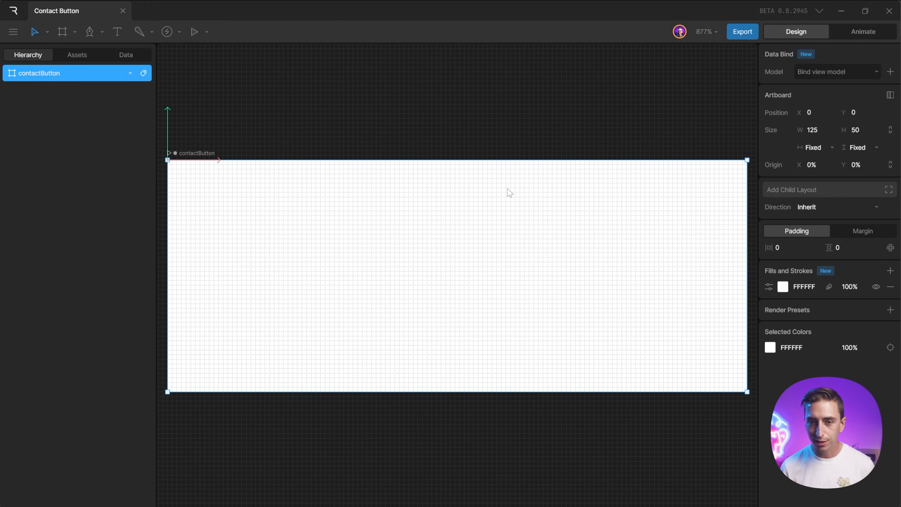
{"action": "scroll", "coordinate": [498, 247], "scroll_direction": "down", "scroll_amount": 3}
{"action": "left_click_drag", "start_coordinate": [555, 271], "coordinate": [444, 214]}
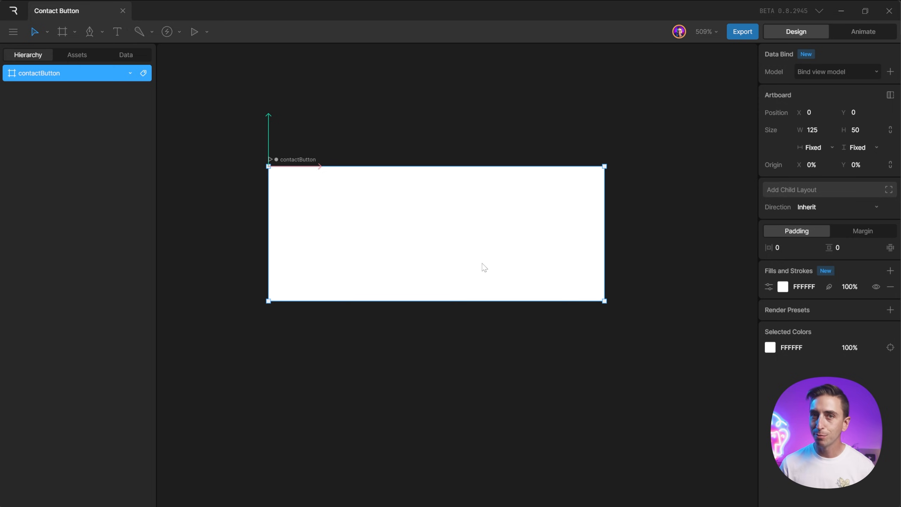
{"action": "key", "text": "t"}
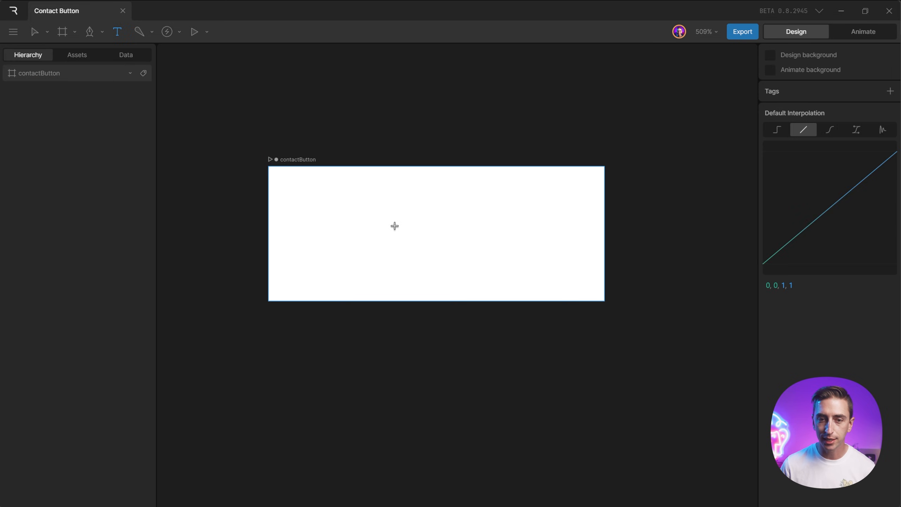
{"action": "left_click", "coordinate": [332, 219]}
{"action": "type", "text": "Contact"}
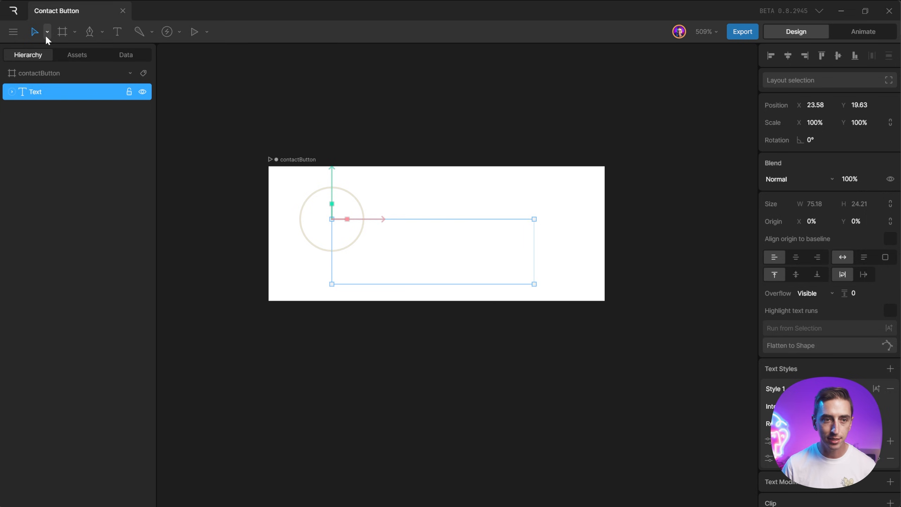
{"action": "left_click", "coordinate": [387, 104]}
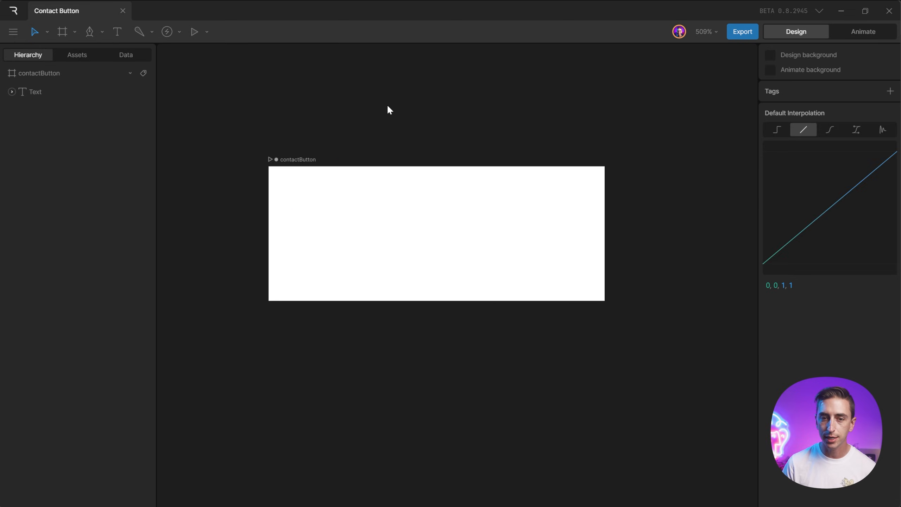
Change the Contact text's fill color to black (000000).
{"action": "left_click", "coordinate": [427, 230]}
{"action": "scroll", "coordinate": [819, 347], "scroll_direction": "down", "scroll_amount": 2}
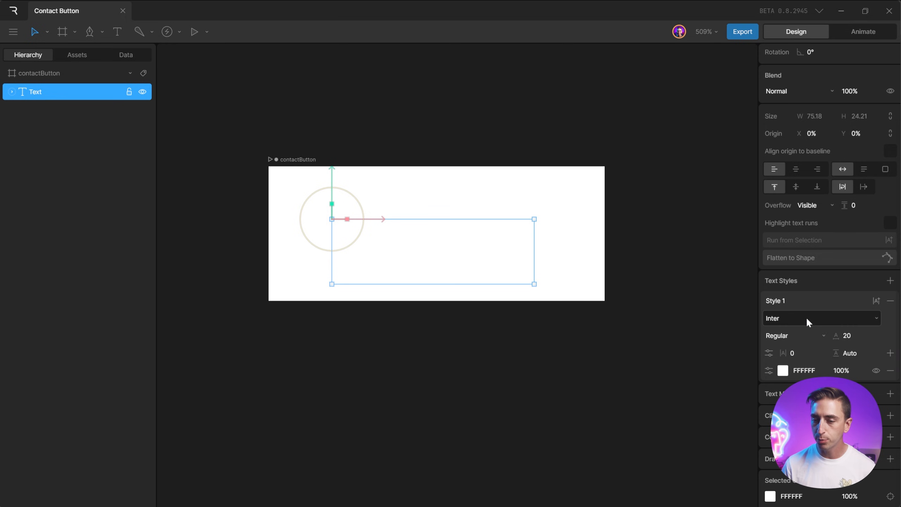
{"action": "left_click", "coordinate": [783, 371]}
{"action": "left_click_drag", "start_coordinate": [674, 353], "coordinate": [656, 425]}
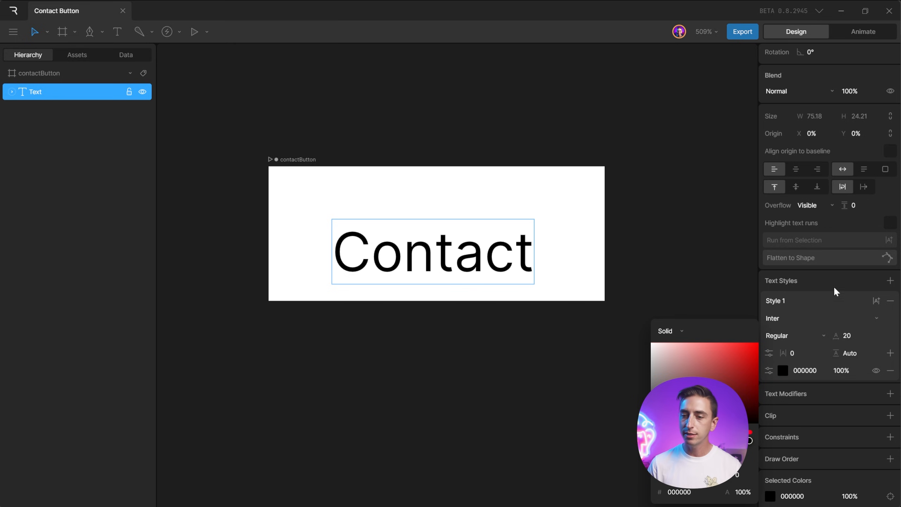
Set the Contact text's font to Archivo with the SemiBold weight.
{"action": "left_click", "coordinate": [793, 327]}
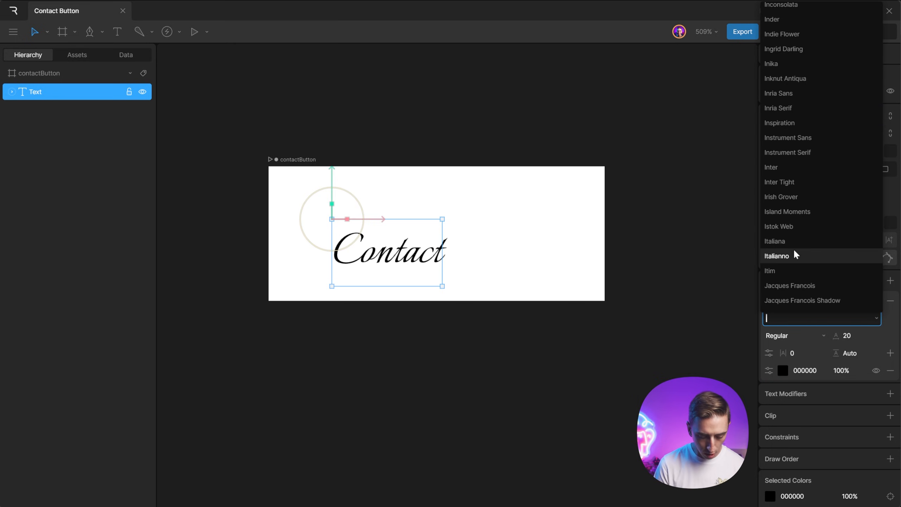
{"action": "type", "text": "archi"}
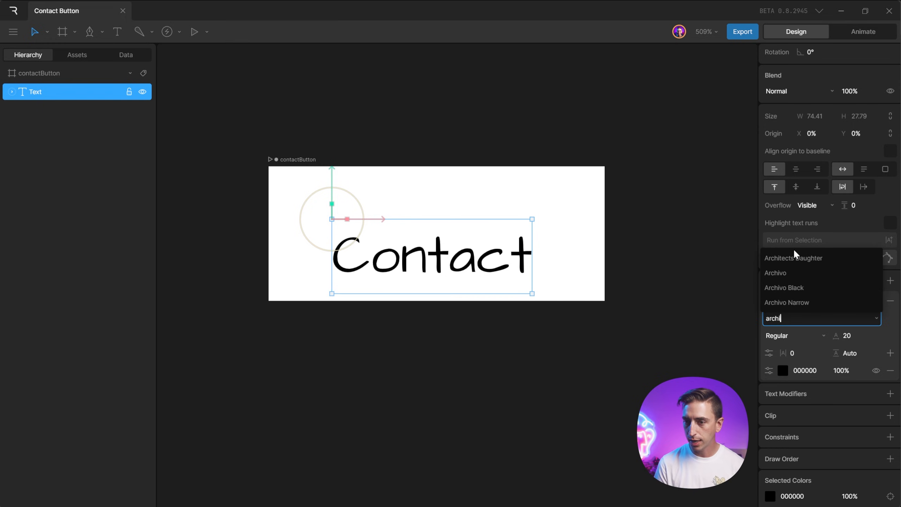
{"action": "left_click", "coordinate": [793, 273]}
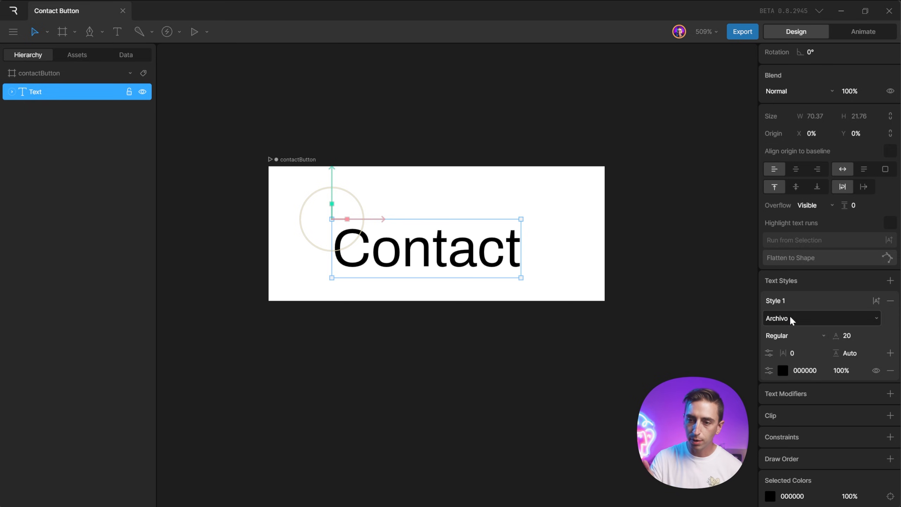
{"action": "left_click", "coordinate": [780, 336]}
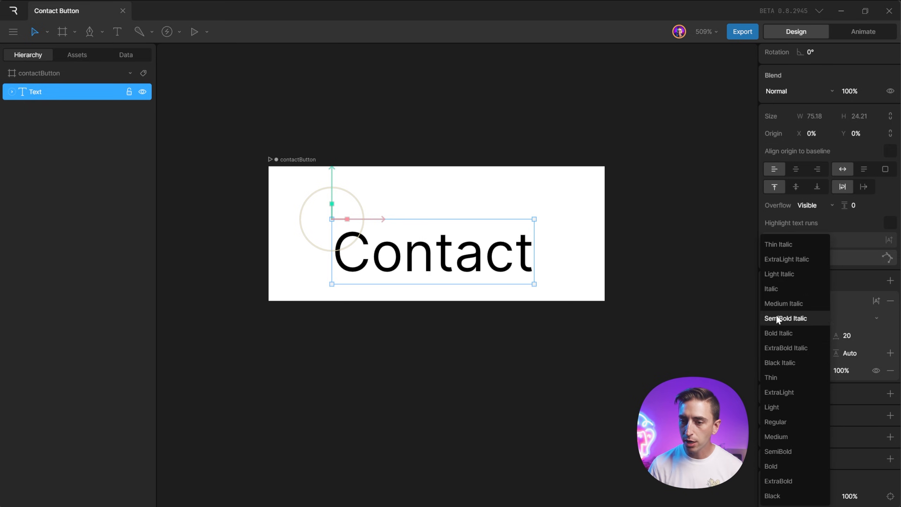
{"action": "left_click", "coordinate": [795, 450]}
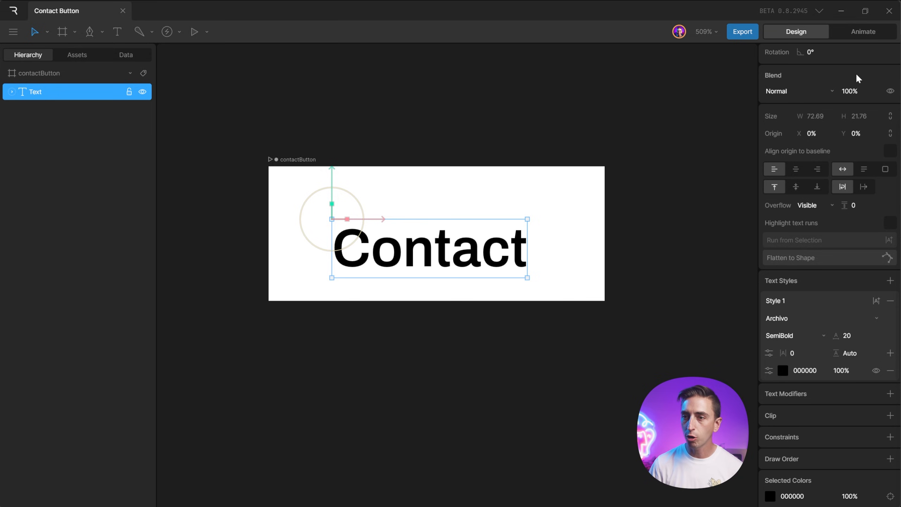
Center the Contact text horizontally and vertically on the artboard.
{"action": "scroll", "coordinate": [786, 175], "scroll_direction": "up", "scroll_amount": 3}
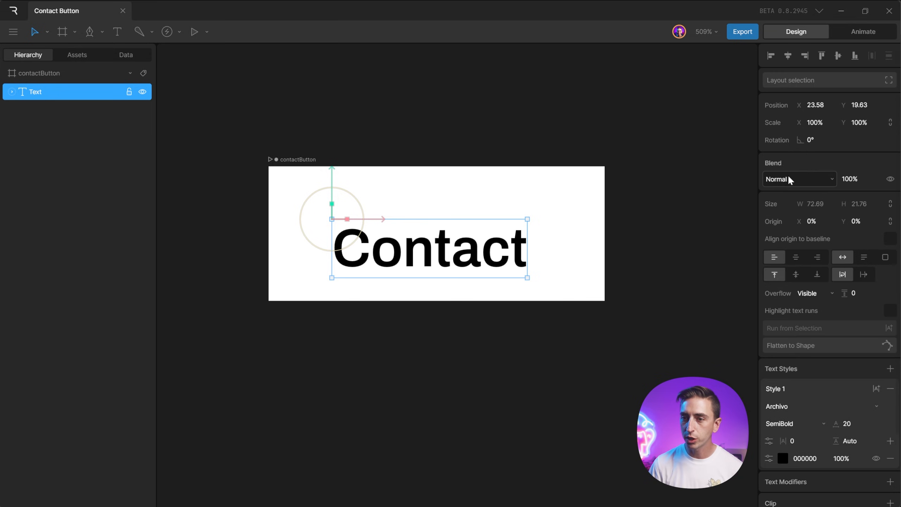
{"action": "left_click", "coordinate": [784, 56]}
{"action": "left_click", "coordinate": [838, 57]}
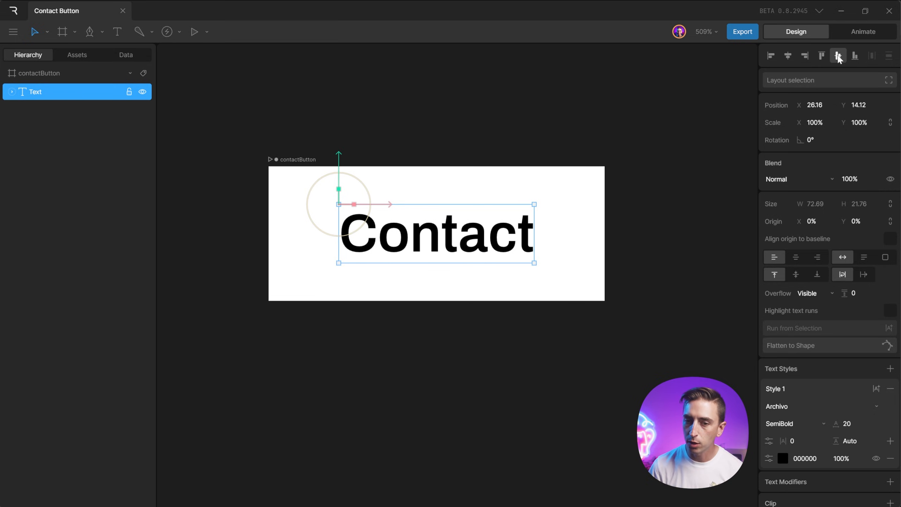
{"action": "left_click", "coordinate": [666, 126]}
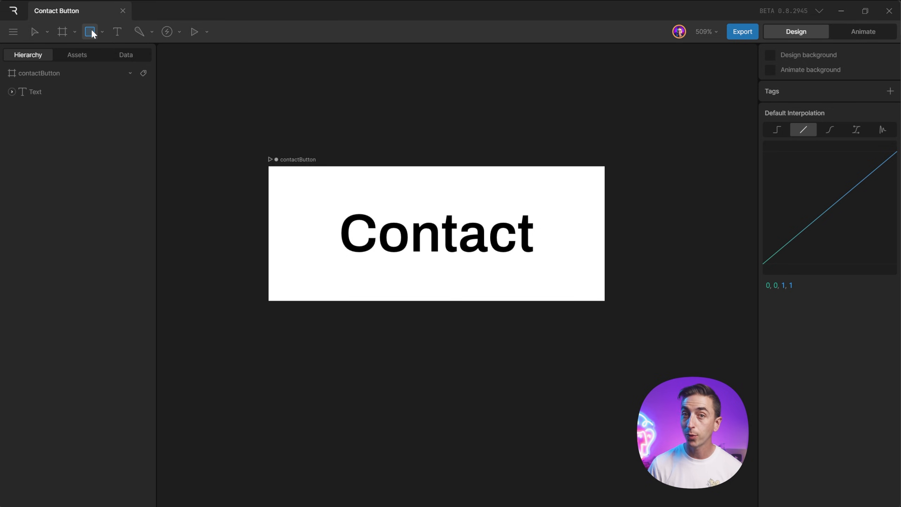
Draw a 100 × 30 rectangle around the Contact text and replace its fill with a stroke.
{"action": "left_click_drag", "start_coordinate": [309, 192], "coordinate": [577, 272]}
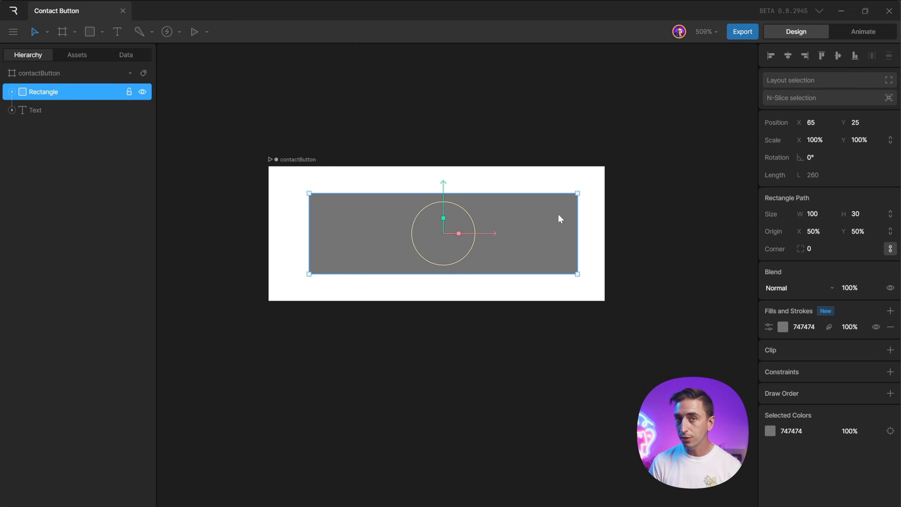
{"action": "left_click", "coordinate": [891, 327]}
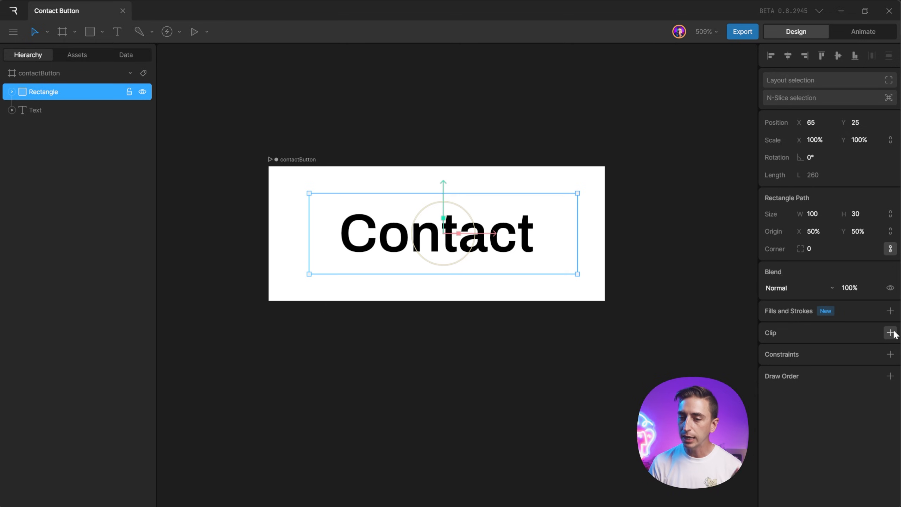
{"action": "left_click", "coordinate": [890, 312]}
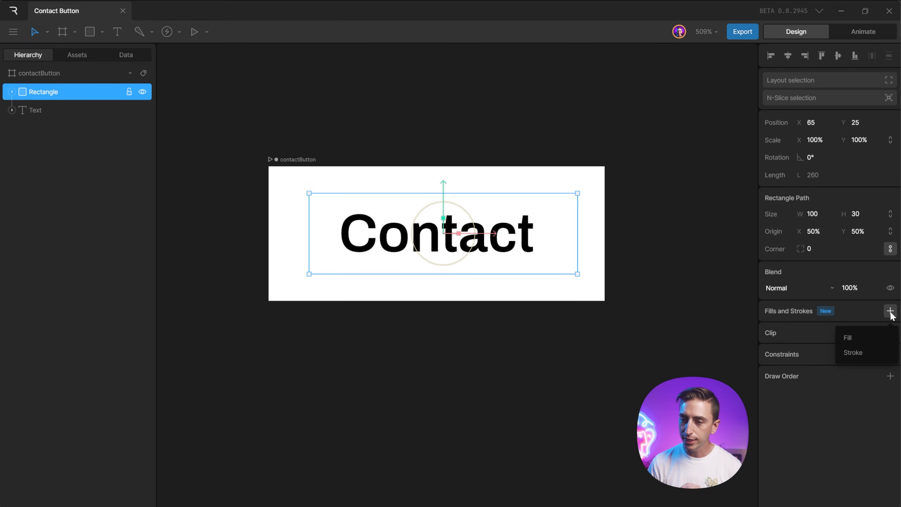
{"action": "left_click", "coordinate": [860, 354]}
Color the rectangle's stroke black (000000) and center the rectangle on the artboard at X 62.5.
{"action": "left_click", "coordinate": [783, 326]}
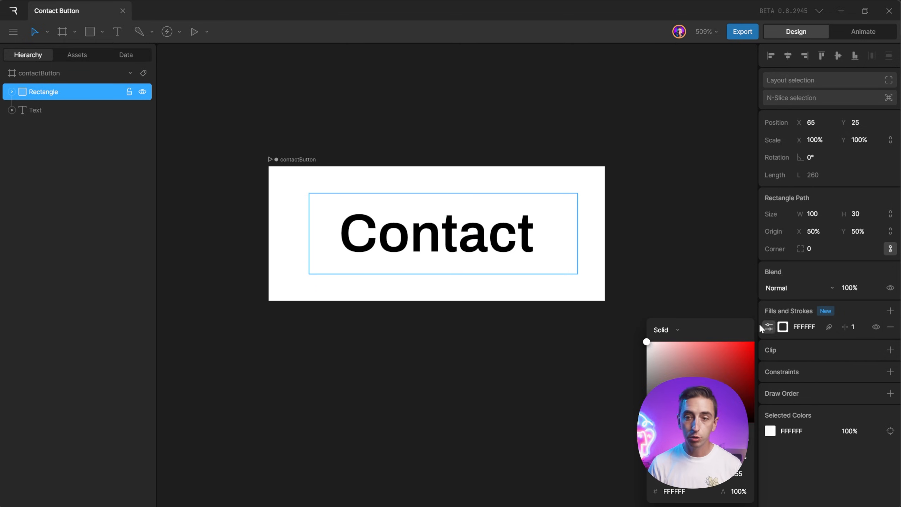
{"action": "left_click_drag", "start_coordinate": [680, 353], "coordinate": [631, 464]}
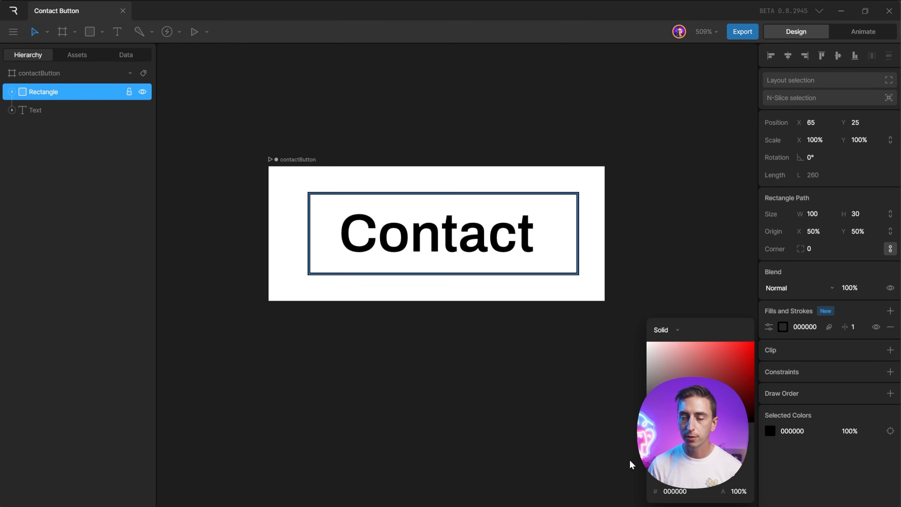
{"action": "left_click", "coordinate": [856, 317]}
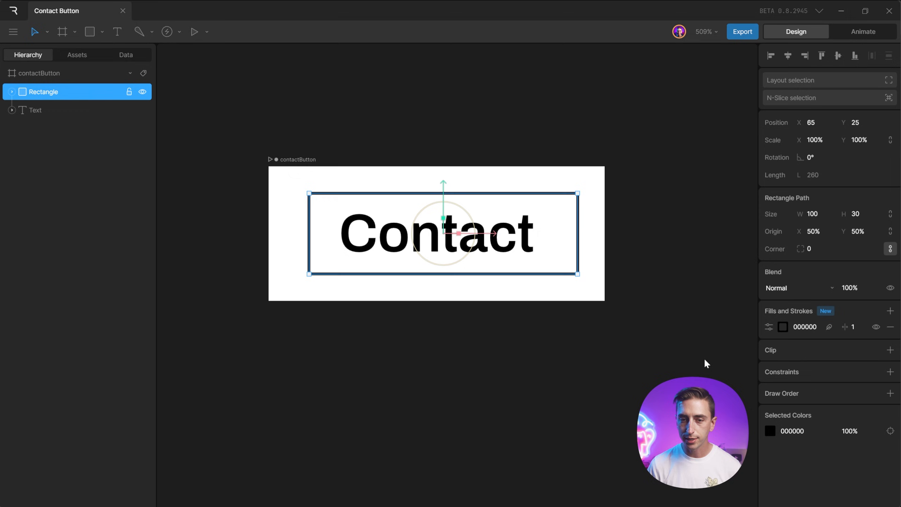
{"action": "left_click", "coordinate": [854, 55]}
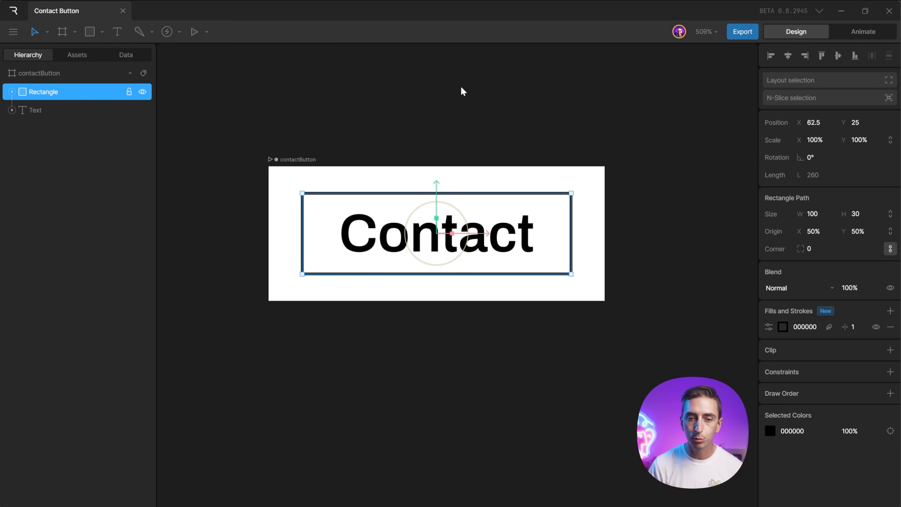
{"action": "left_click", "coordinate": [321, 314]}
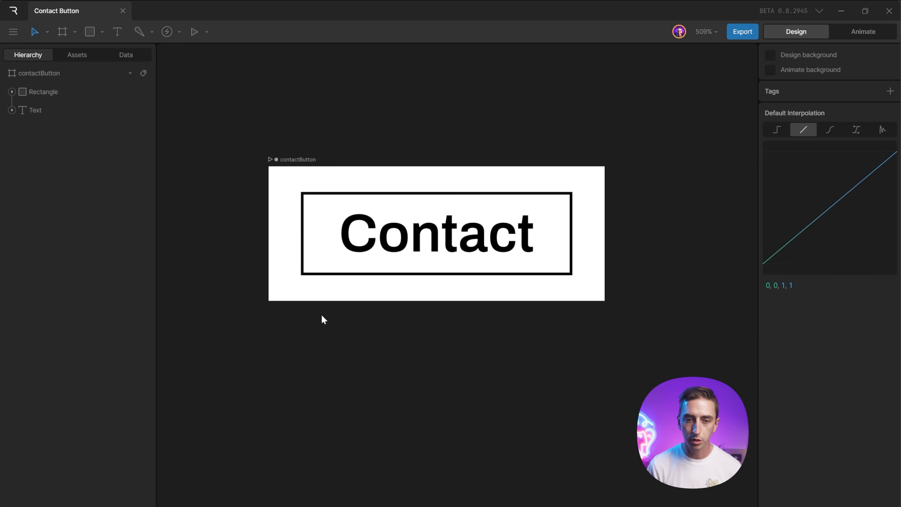
Draw a 5 × 5 square centered on the outlined rectangle's top-left corner at X 12.5, Y 10.
{"action": "scroll", "coordinate": [287, 185], "scroll_direction": "up", "scroll_amount": 6}
{"action": "key", "text": "r"}
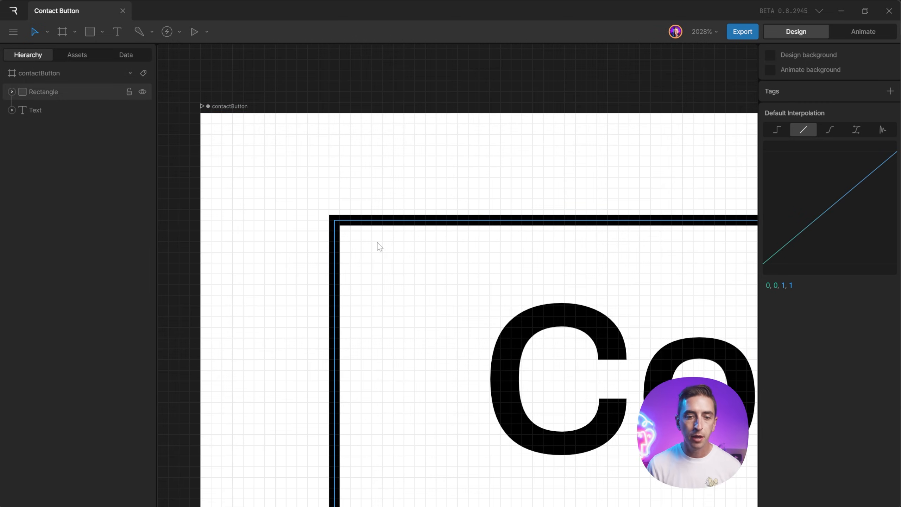
{"action": "left_click_drag", "start_coordinate": [320, 206], "coordinate": [339, 234]}
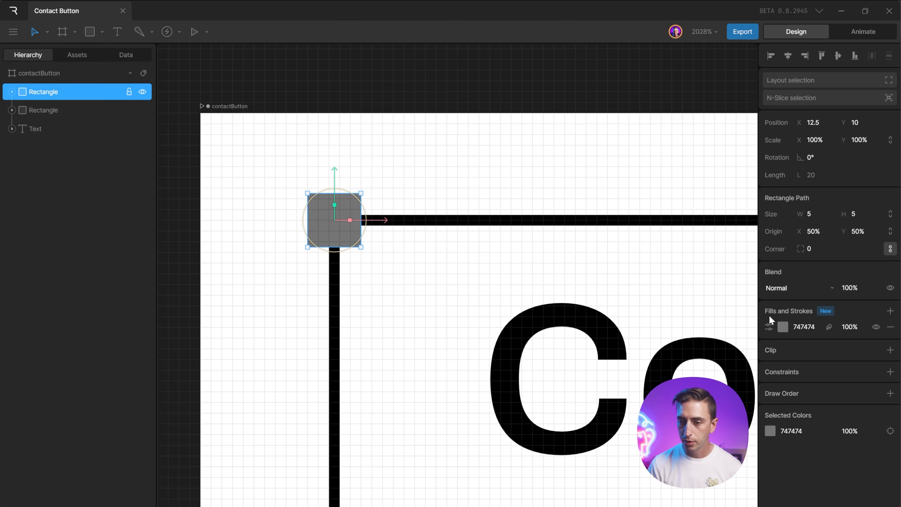
Fill the small square with black (000000) and set its corner radius to 1.
{"action": "left_click", "coordinate": [783, 326]}
{"action": "left_click_drag", "start_coordinate": [681, 403], "coordinate": [631, 456]}
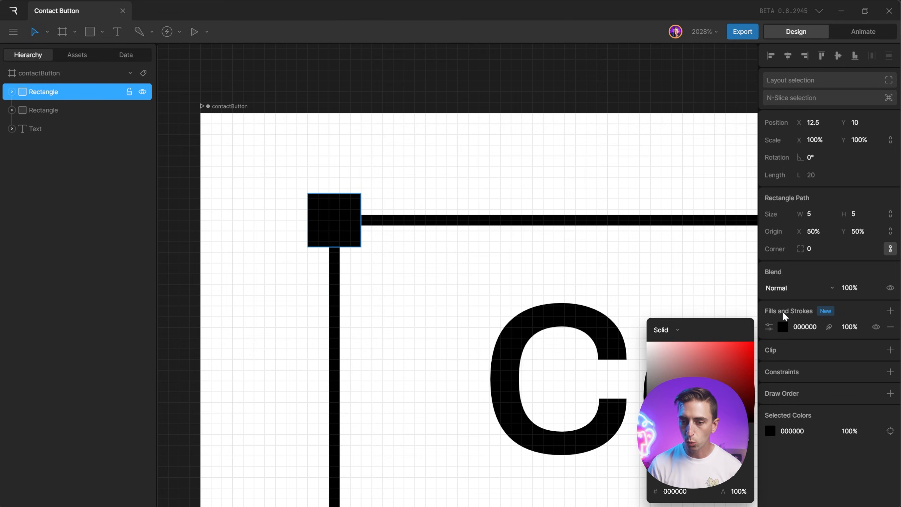
{"action": "left_click", "coordinate": [783, 311]}
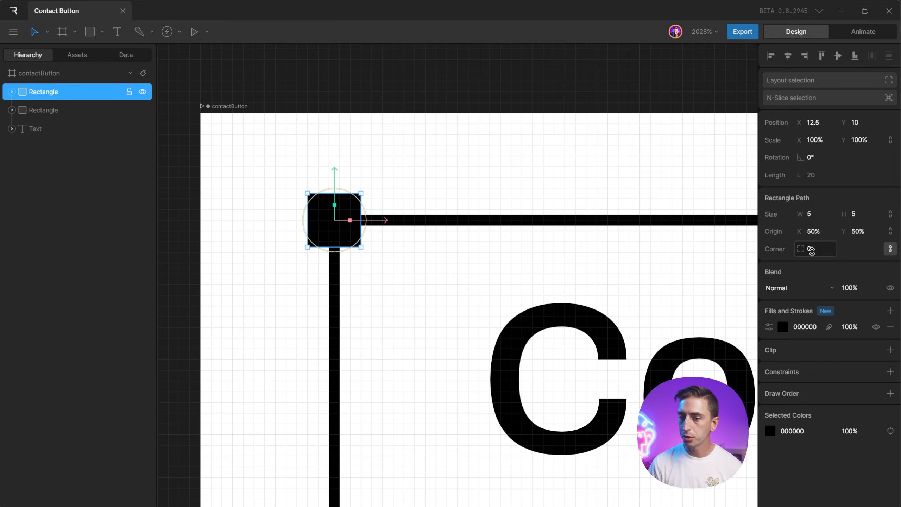
{"action": "left_click", "coordinate": [811, 252]}
{"action": "type", "text": "1"}
{"action": "left_click", "coordinate": [443, 194]}
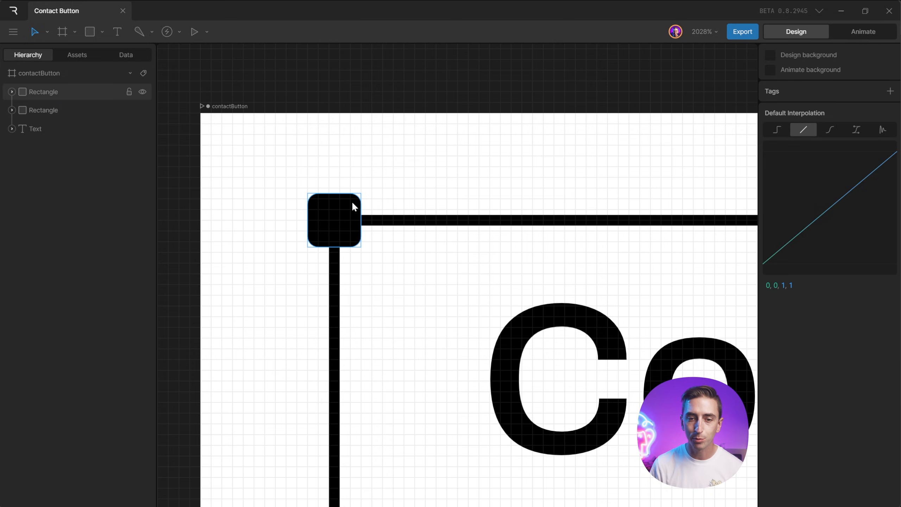
Rename the small square as Corner 1 and the outlined rectangle as Bounding.
{"action": "left_click", "coordinate": [316, 197]}
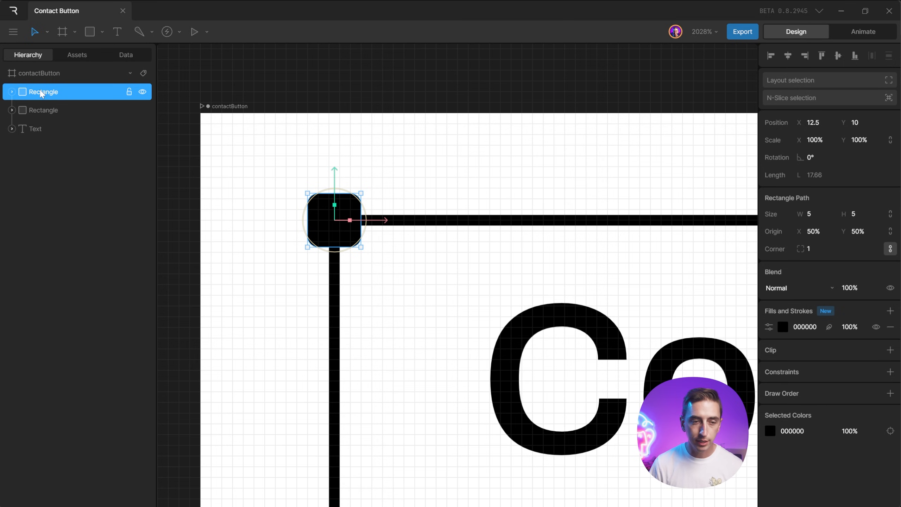
{"action": "double_click", "coordinate": [42, 93]}
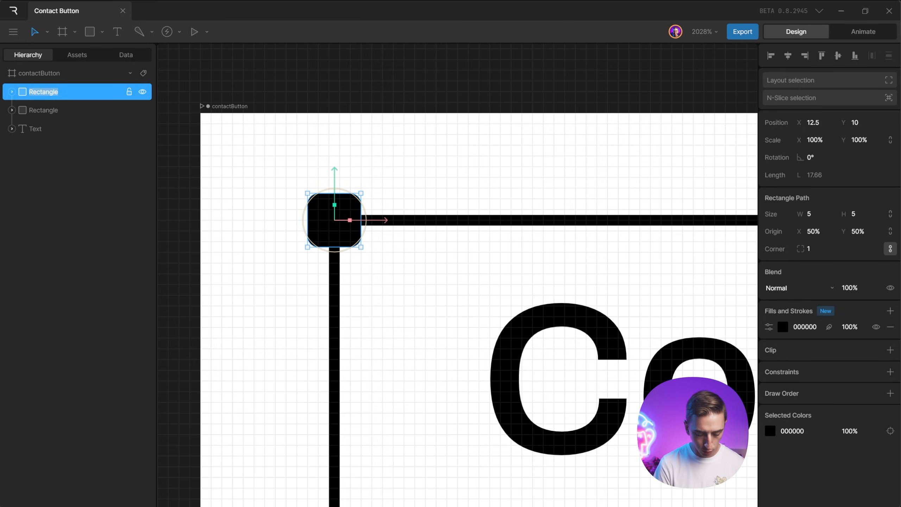
{"action": "type", "text": "Corner 1"}
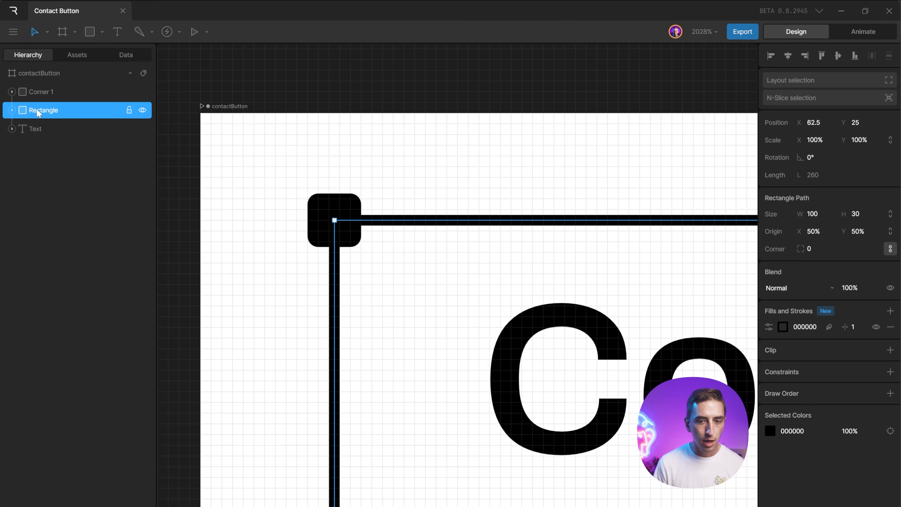
{"action": "double_click", "coordinate": [42, 110]}
{"action": "type", "text": "Bounding"}
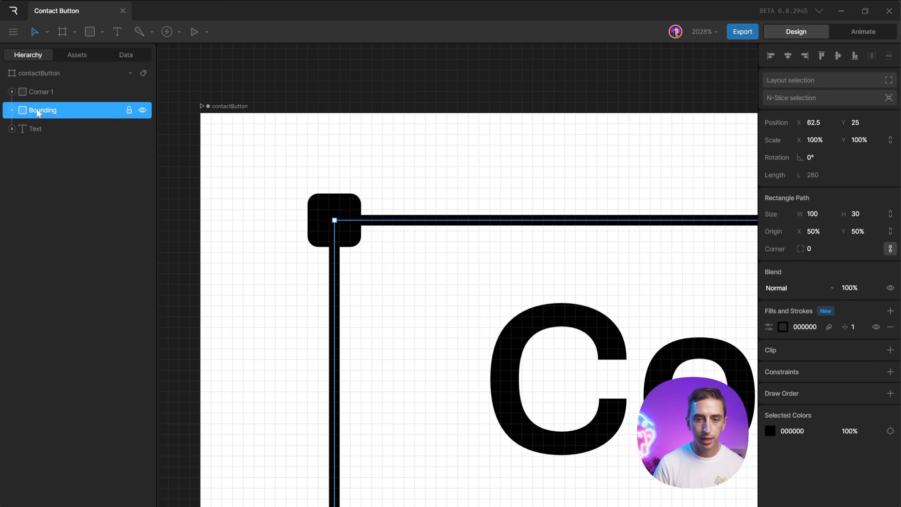
{"action": "key", "text": "Return"}
Duplicate Corner 1 and move the copy along X to the Bounding rectangle's top-right corner at X 112.5.
{"action": "scroll", "coordinate": [450, 242], "scroll_direction": "down", "scroll_amount": 5}
{"action": "scroll", "coordinate": [420, 224], "scroll_direction": "right", "scroll_amount": 6}
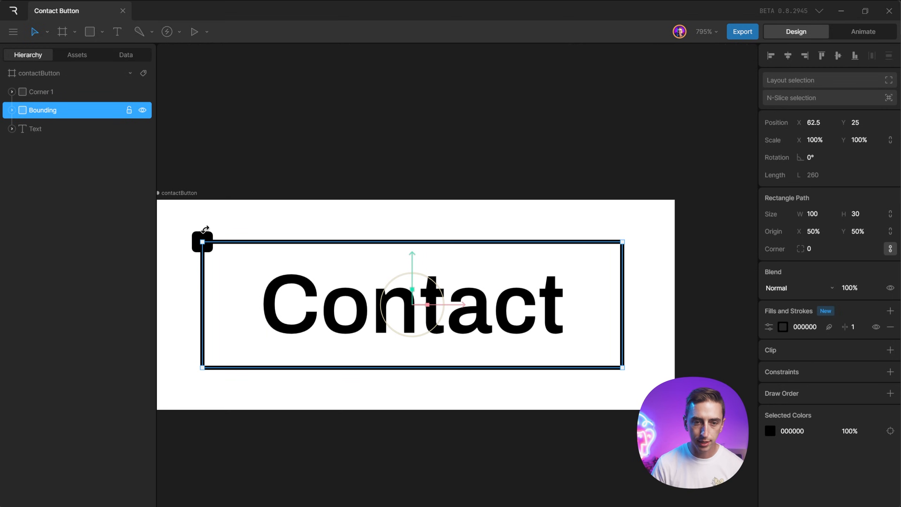
{"action": "left_click", "coordinate": [203, 235]}
{"action": "key", "text": "ctrl+d"}
{"action": "left_click_drag", "start_coordinate": [231, 243], "coordinate": [655, 252]}
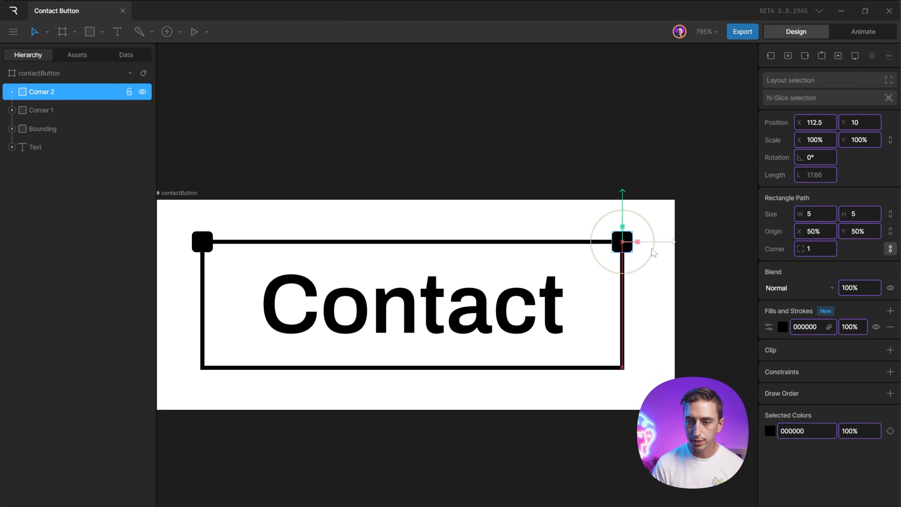
Duplicate both top corner squares down to the Bounding rectangle's bottom corners at Y 40.
{"action": "left_click", "coordinate": [202, 241], "text": "shift"}
{"action": "key", "text": "alt"}
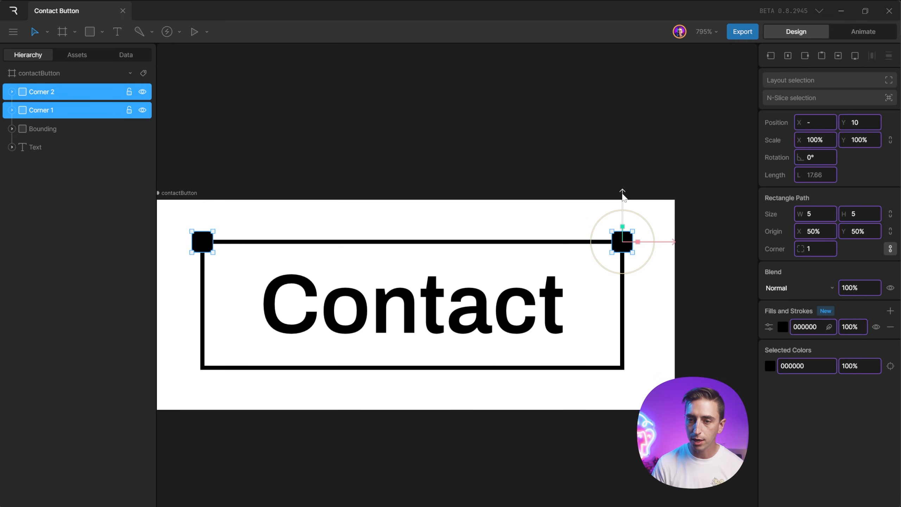
{"action": "left_click_drag", "start_coordinate": [623, 194], "coordinate": [630, 323]}
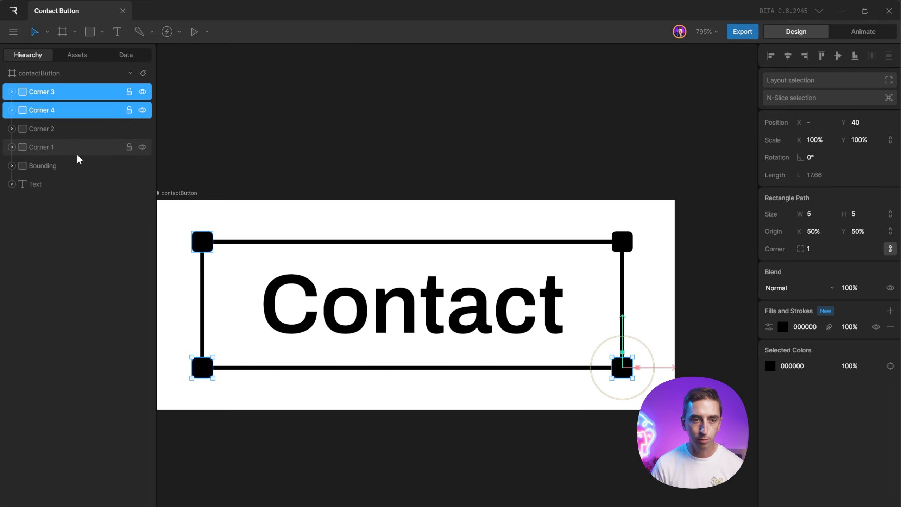
{"action": "left_click", "coordinate": [67, 147]}
{"action": "left_click", "coordinate": [55, 128]}
{"action": "left_click", "coordinate": [53, 111]}
{"action": "left_click", "coordinate": [52, 92]}
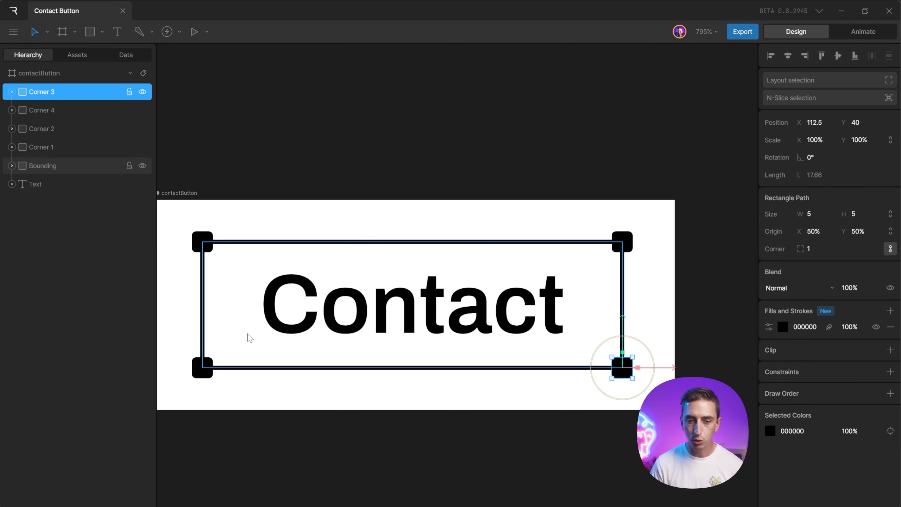
Duplicate Corner 1 down to the middle of the rectangle's left edge at Y 25, and resize the copy to 3 × 3 with linked dimensions.
{"action": "left_click", "coordinate": [202, 240]}
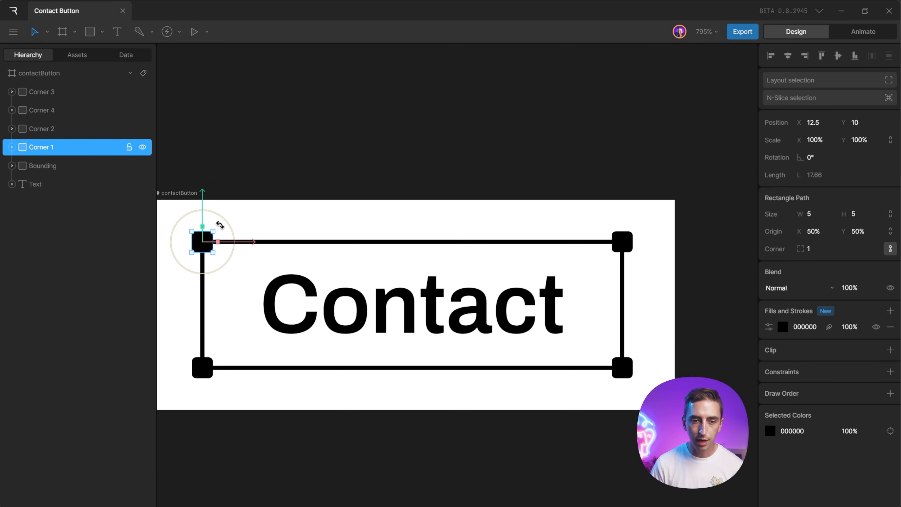
{"action": "left_click_drag", "start_coordinate": [202, 196], "coordinate": [199, 266]}
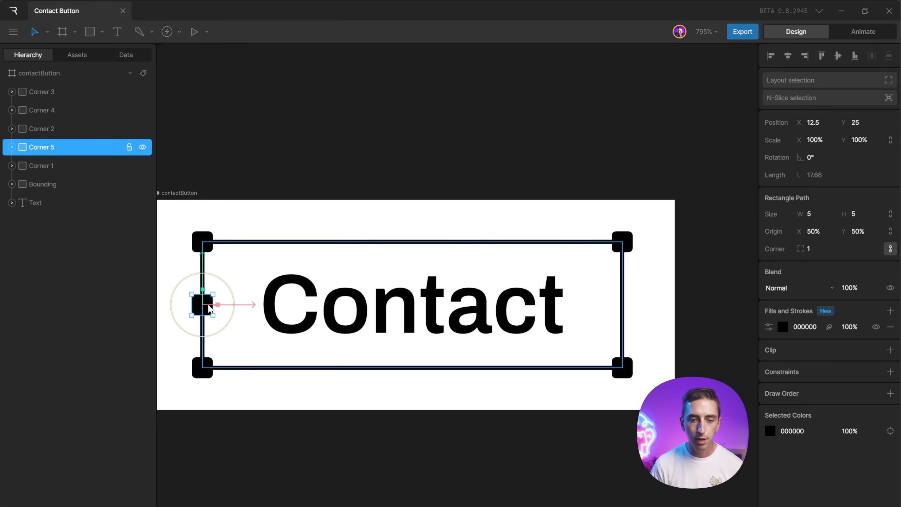
{"action": "left_click", "coordinate": [890, 214]}
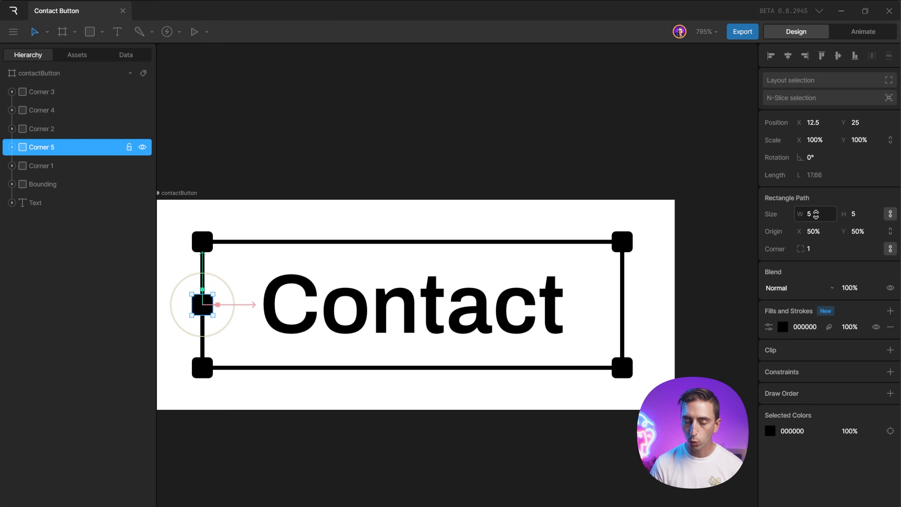
{"action": "left_click", "coordinate": [816, 214]}
{"action": "type", "text": "3"}
{"action": "key", "text": "Return"}
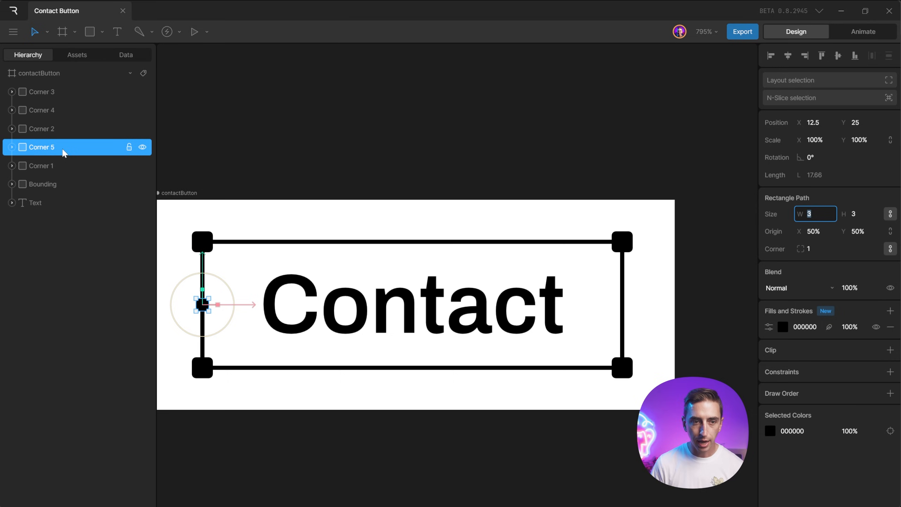
Rename the left-edge square as Mid Left and move it to the top of the hierarchy.
{"action": "double_click", "coordinate": [42, 151]}
{"action": "type", "text": "Mi"}
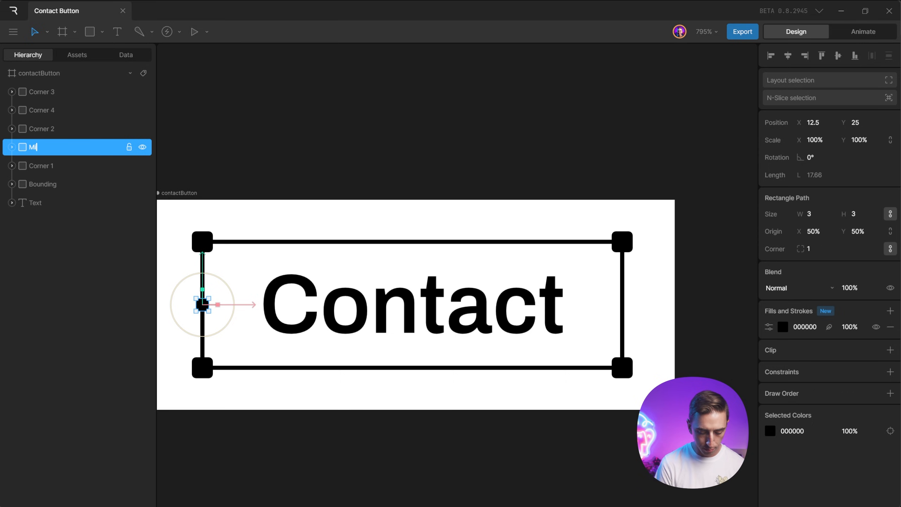
{"action": "type", "text": "d Left"}
{"action": "left_click_drag", "start_coordinate": [41, 151], "coordinate": [35, 92]}
Duplicate Mid Left across to the middle of the rectangle's right edge at X 112.5, and rename the copy as Mid Right.
{"action": "key", "text": "ctrl+d"}
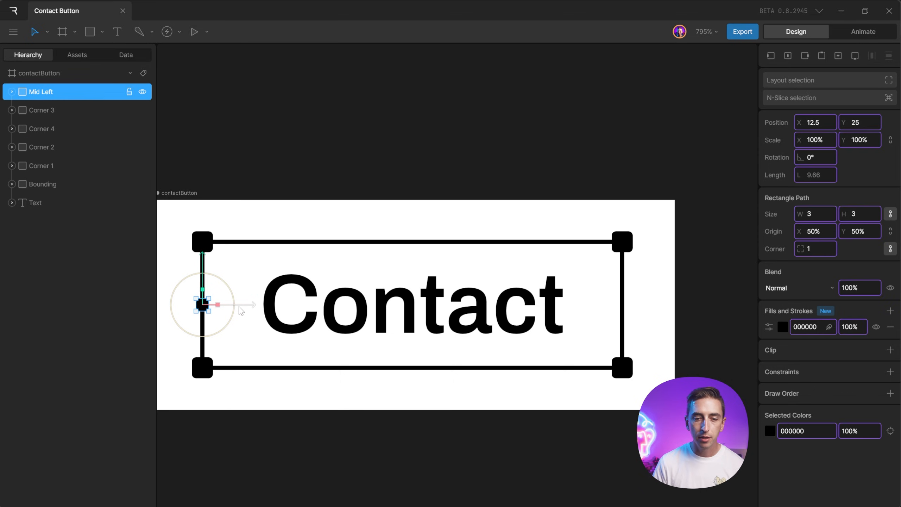
{"action": "left_click_drag", "start_coordinate": [246, 305], "coordinate": [666, 305]}
{"action": "left_click_drag", "start_coordinate": [41, 91], "coordinate": [114, 108]}
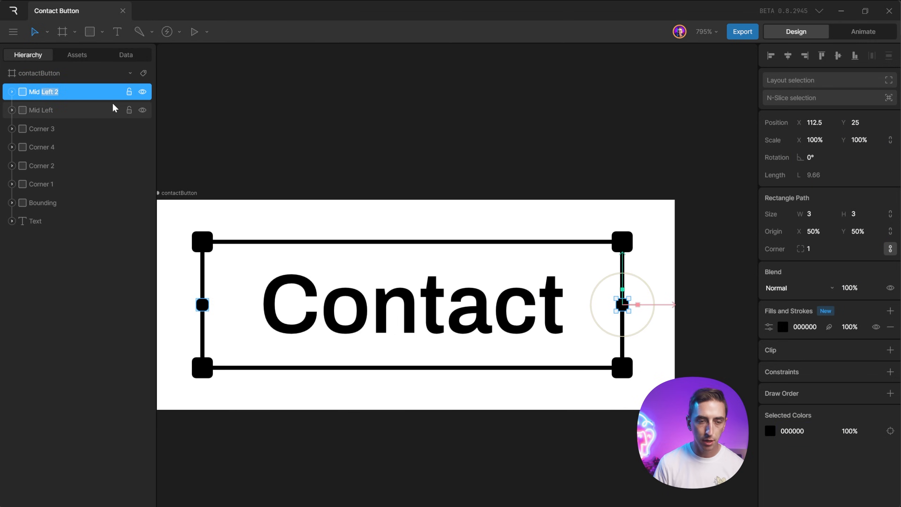
{"action": "type", "text": "Righ"}
{"action": "left_click", "coordinate": [714, 174]}
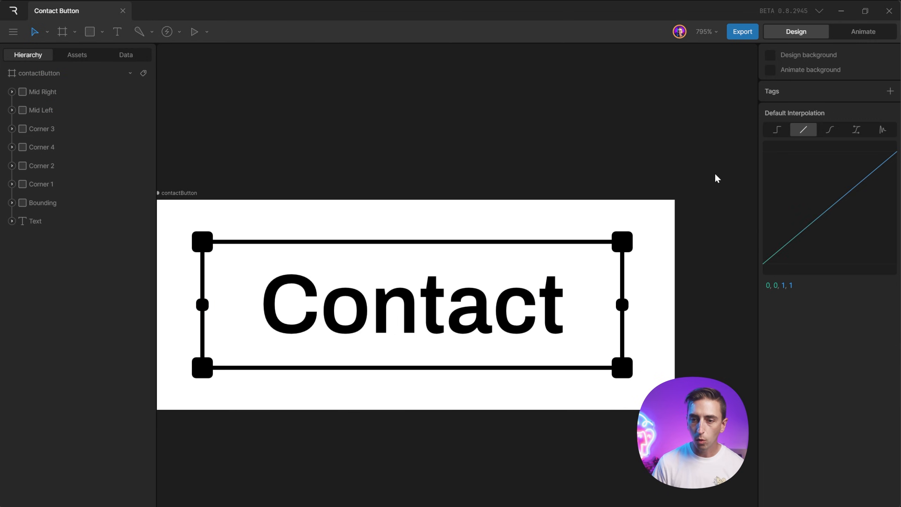
Duplicate Mid Right and move the copy to the middle of the rectangle's top edge at X 62.5, Y 10.
{"action": "left_click", "coordinate": [621, 305]}
{"action": "key", "text": "ctrl+d"}
{"action": "left_click_drag", "start_coordinate": [658, 310], "coordinate": [448, 309]}
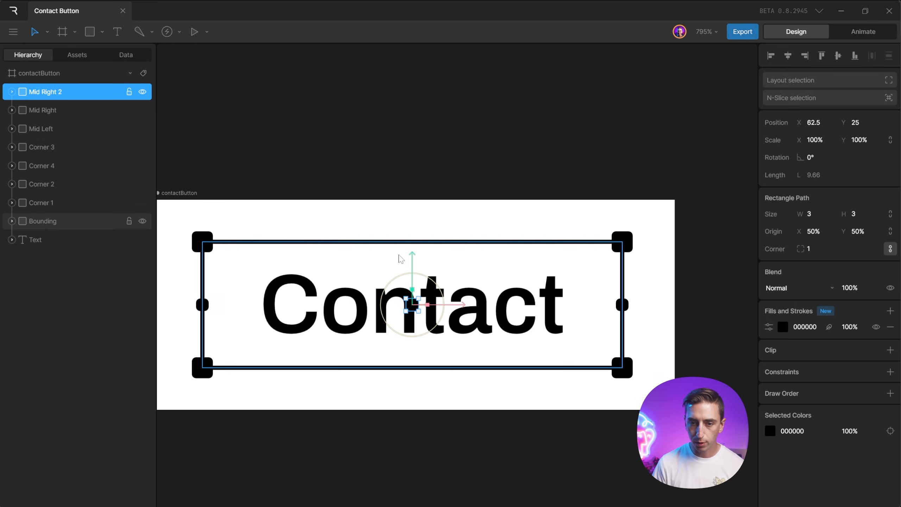
{"action": "left_click_drag", "start_coordinate": [413, 257], "coordinate": [413, 194]}
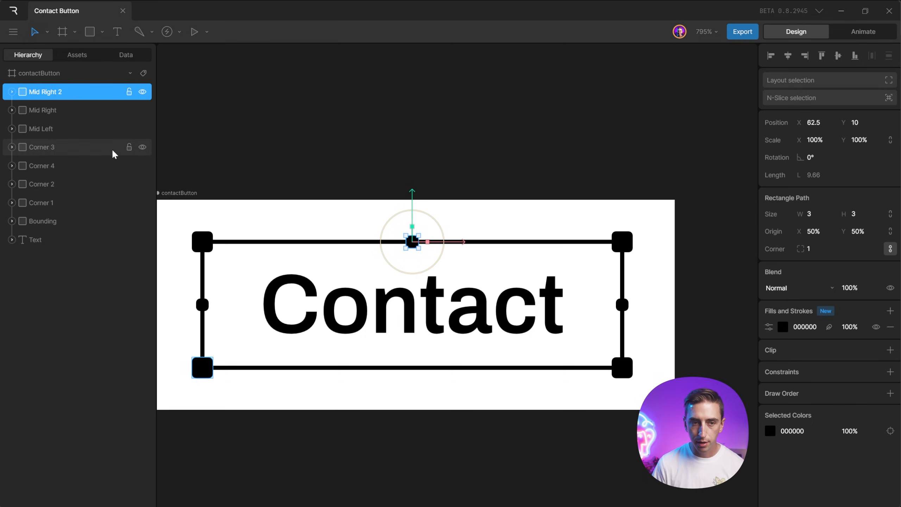
Rename the small square on the rectangle's top edge as Mid Top.
{"action": "double_click", "coordinate": [117, 92]}
{"action": "type", "text": "Mid Top"}
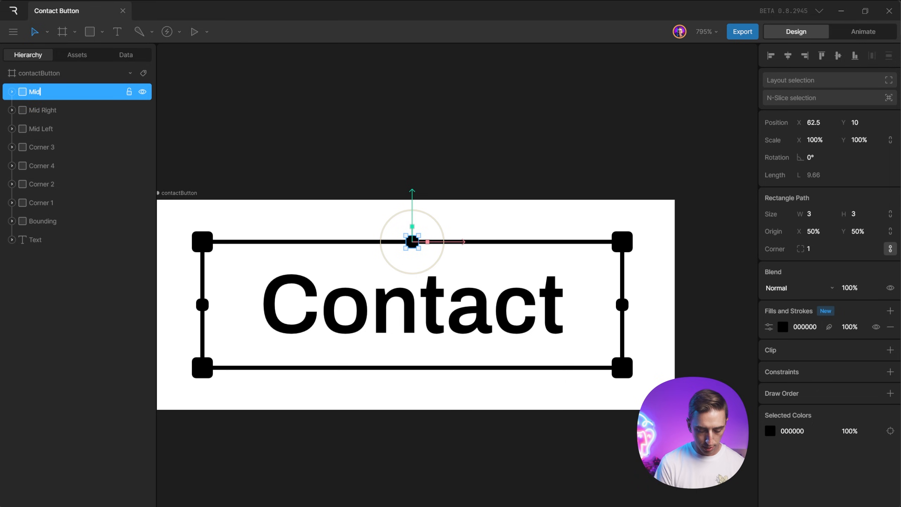
{"action": "key", "text": "Return"}
Duplicate Mid Top down to the middle of the rectangle's bottom edge at X 62.5, Y 40, and rename the copy as Mid Bottom.
{"action": "key", "text": "ctrl+d"}
{"action": "left_click_drag", "start_coordinate": [408, 204], "coordinate": [426, 326]}
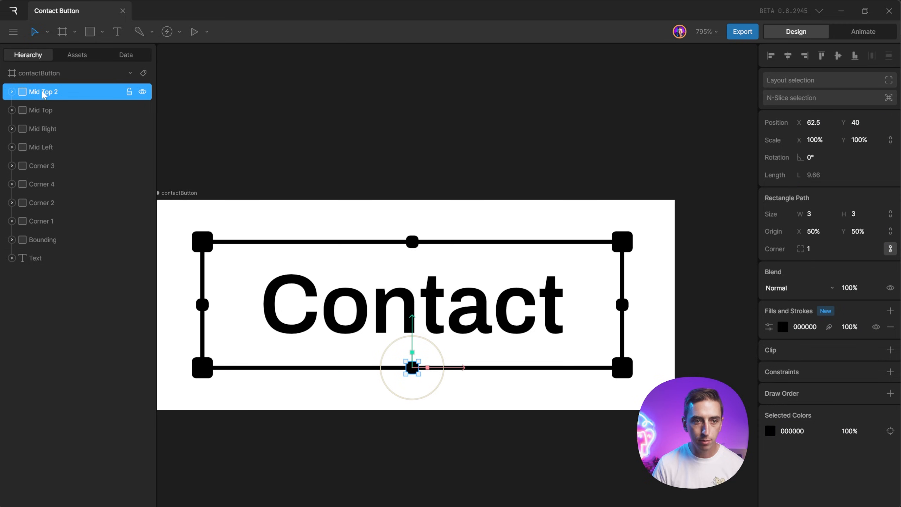
{"action": "double_click", "coordinate": [42, 92]}
{"action": "type", "text": "Mid Bottom"}
{"action": "key", "text": "Return"}
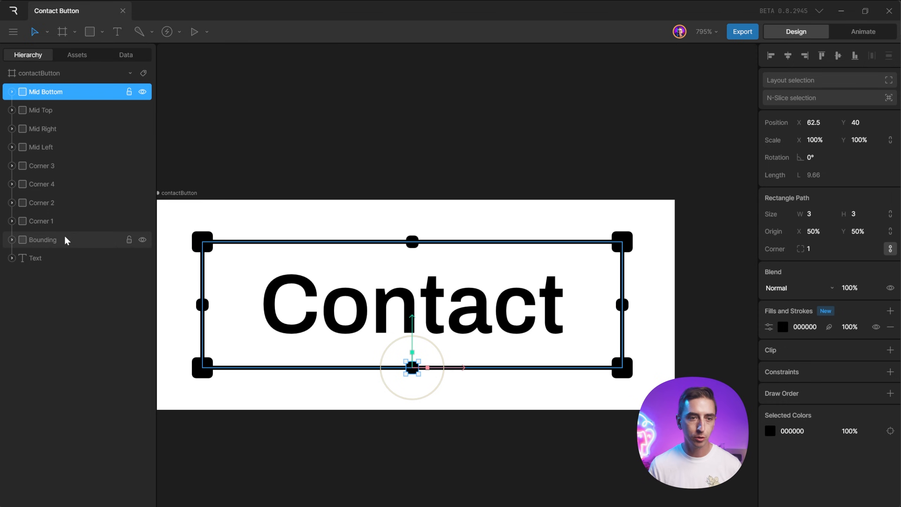
Group all eight corner and midpoint squares, from Mid Bottom to Corner 1, and name the group Handles.
{"action": "left_click", "coordinate": [54, 227], "text": "shift"}
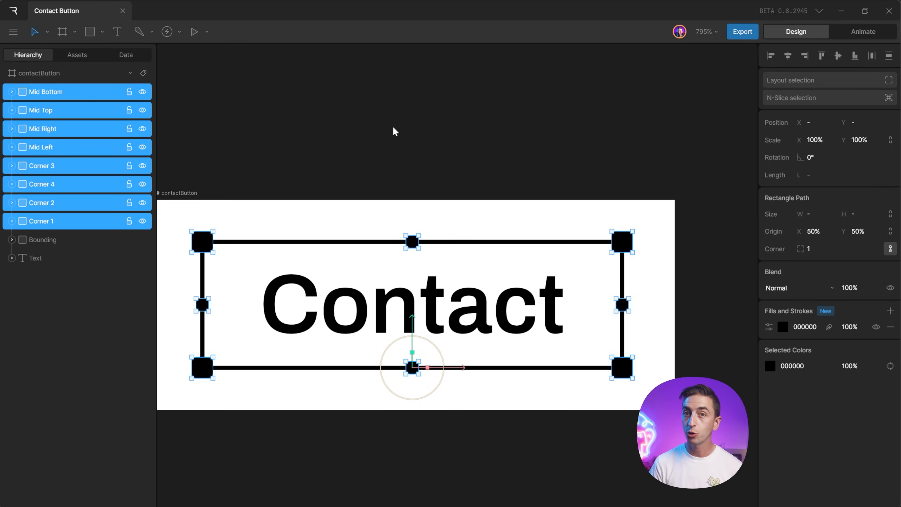
{"action": "key", "text": "ctrl+g"}
{"action": "double_click", "coordinate": [42, 93]}
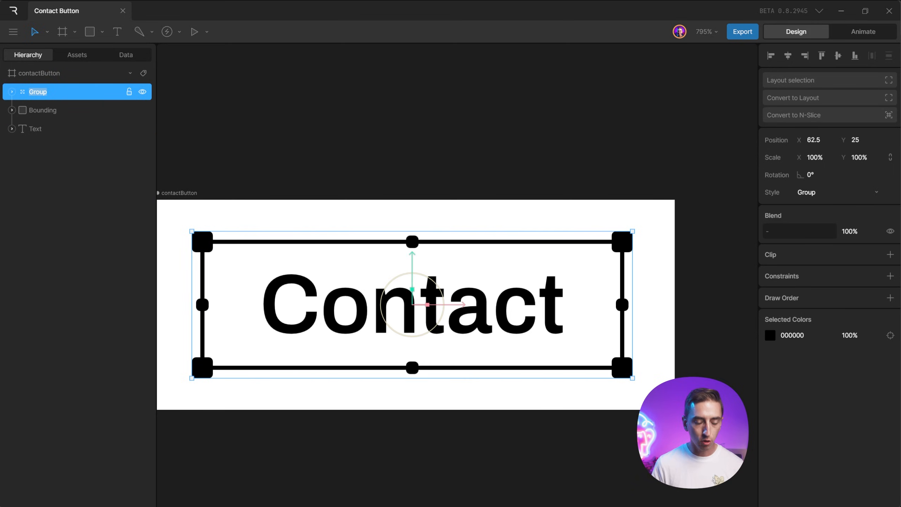
{"action": "type", "text": "Handles"}
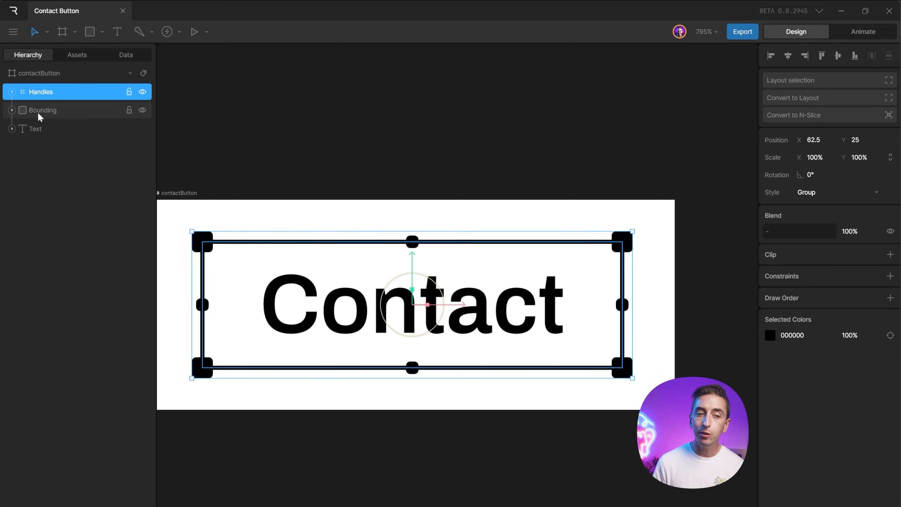
Group Handles together with the Bounding rectangle and name the new group Transform Box.
{"action": "left_click", "coordinate": [50, 112], "text": "shift"}
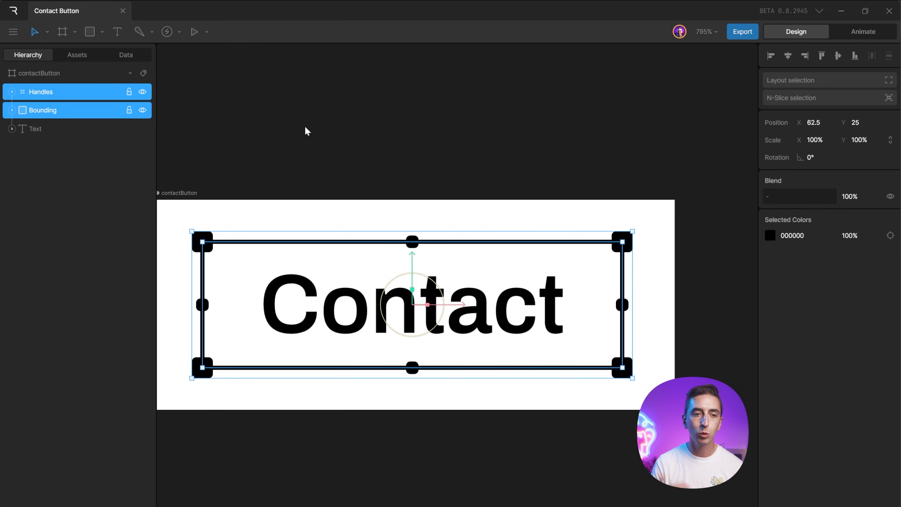
{"action": "key", "text": "ctrl+g"}
{"action": "double_click", "coordinate": [39, 93]}
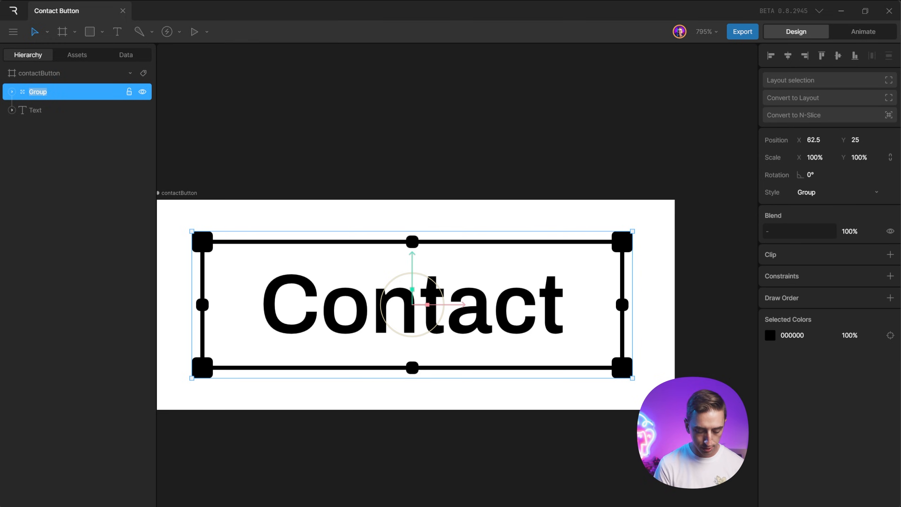
{"action": "type", "text": "Transf"}
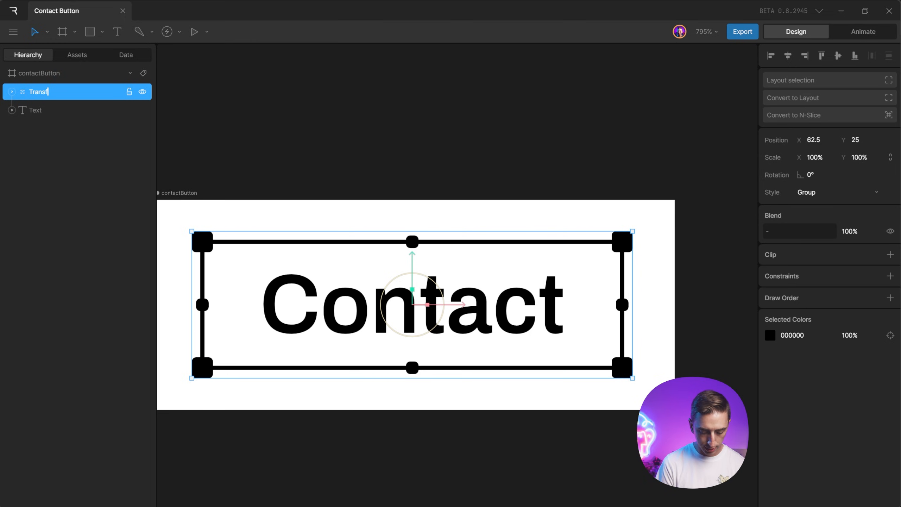
{"action": "type", "text": "orm Box"}
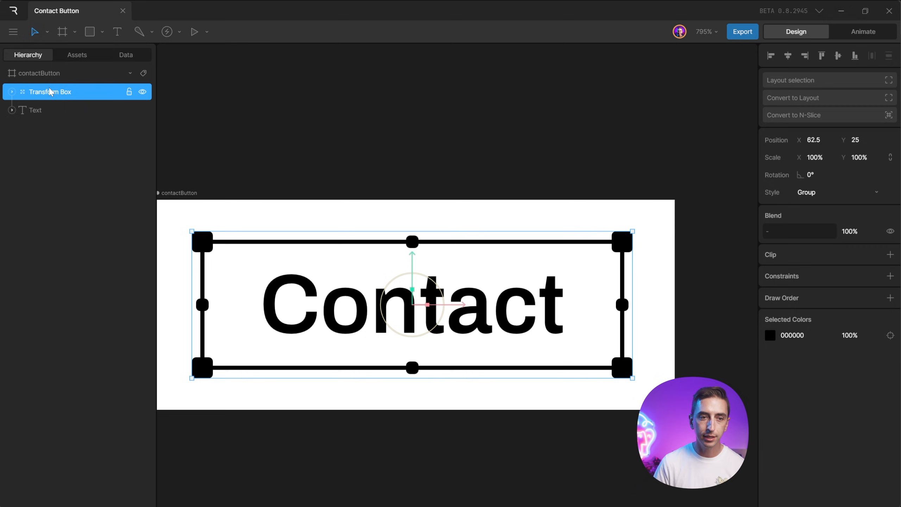
Group Transform Box together with the Text object and name the new group Contact Button.
{"action": "left_click", "coordinate": [52, 113], "text": "shift"}
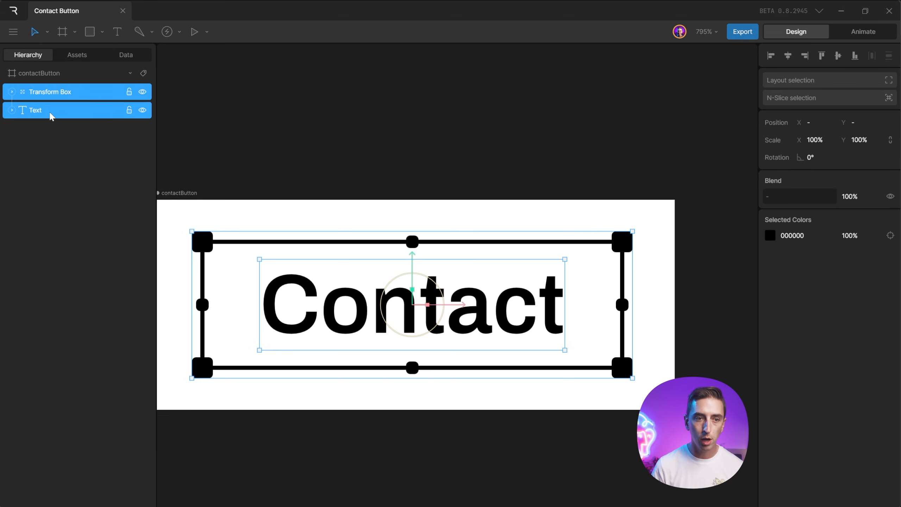
{"action": "key", "text": "ctrl+g"}
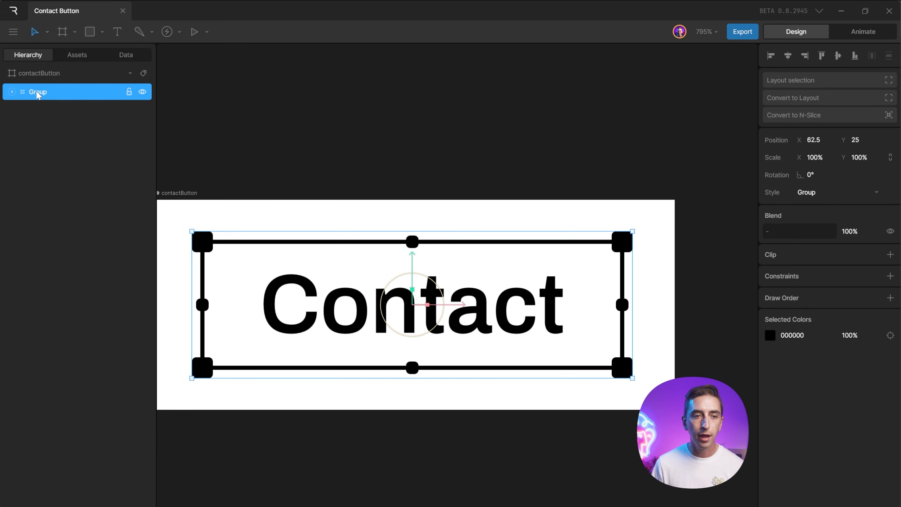
{"action": "key", "text": "ctrl+r"}
{"action": "type", "text": "Conta"}
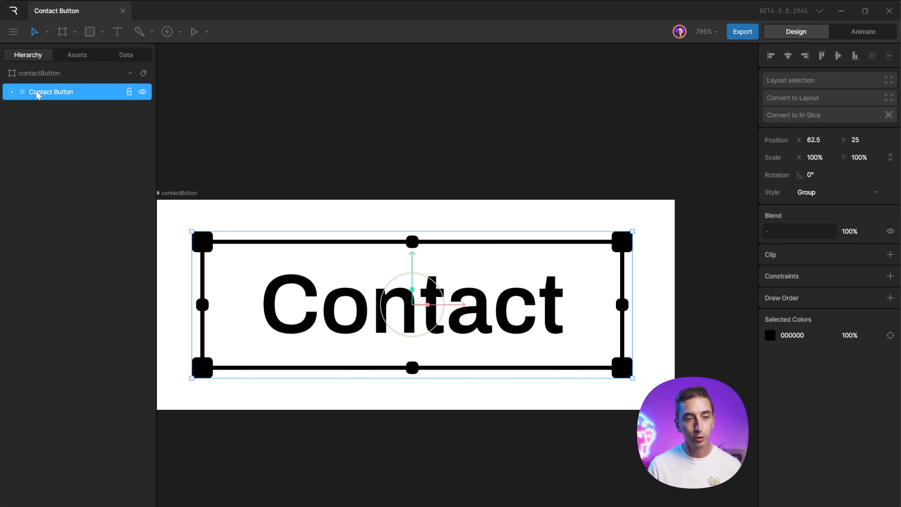
Wrap the Contact Button group in another group named Root, and expand both groups in the hierarchy.
{"action": "key", "text": "ctrl+z"}
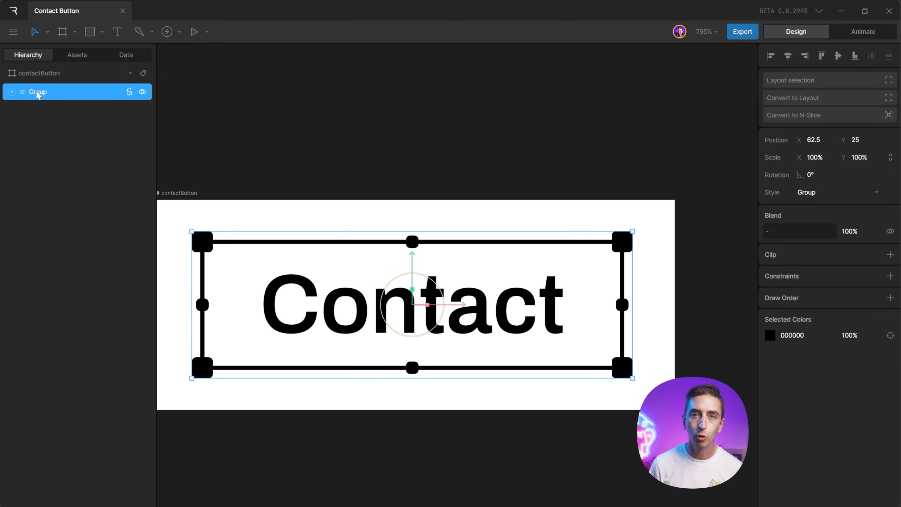
{"action": "double_click", "coordinate": [38, 93]}
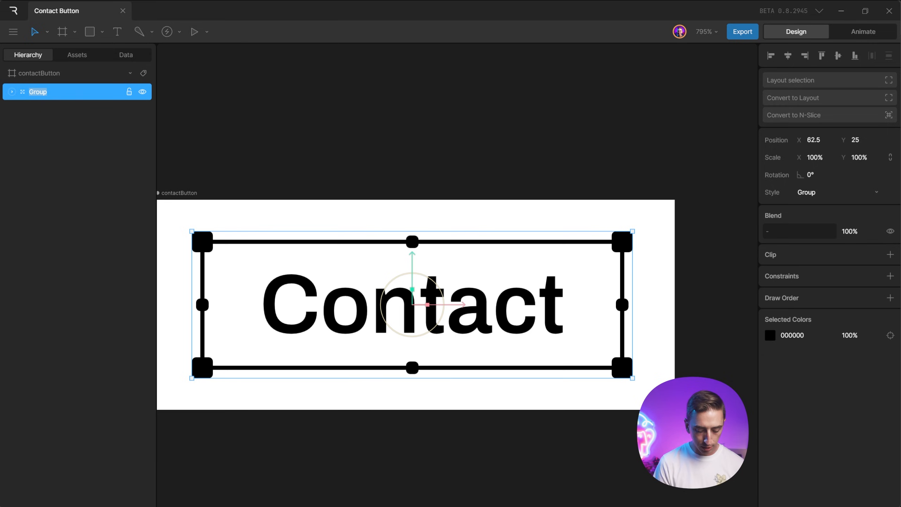
{"action": "type", "text": "Root"}
{"action": "left_click", "coordinate": [12, 91]}
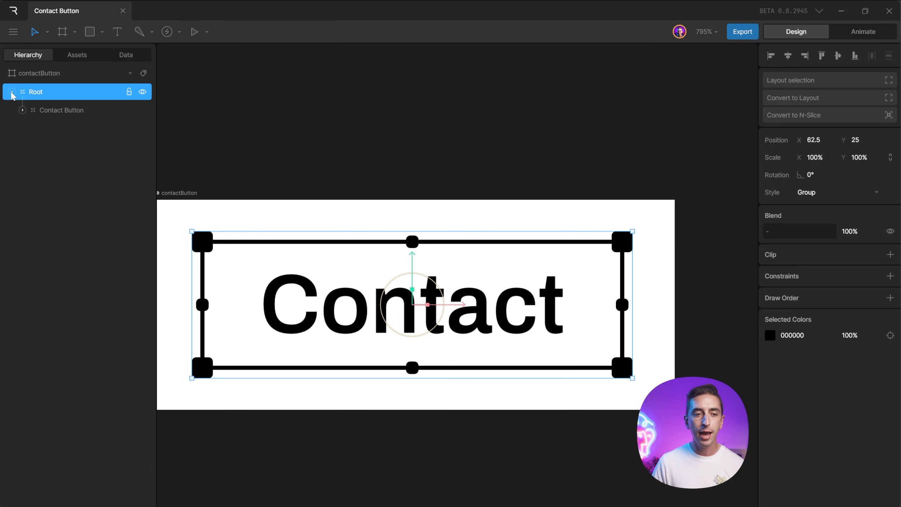
{"action": "left_click", "coordinate": [23, 111]}
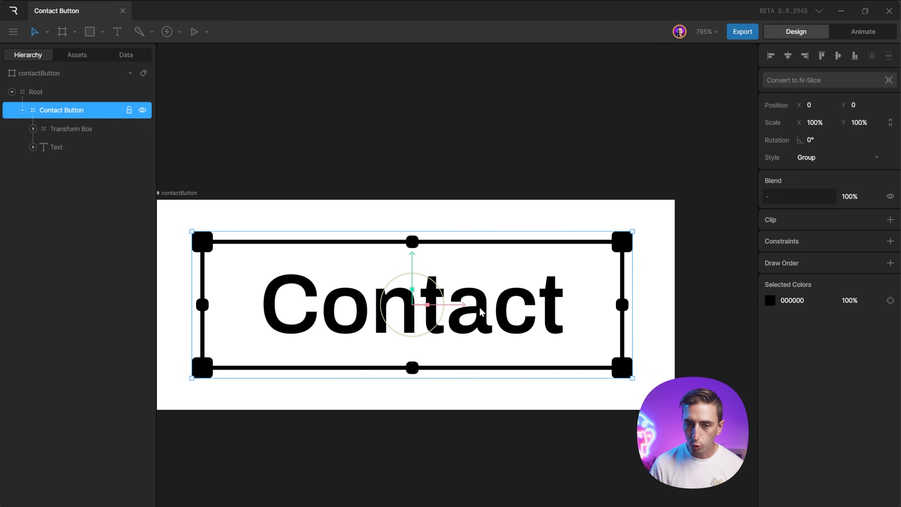
Try moving the Contact Button group to X 6 and the Root group to Y 3, undoing both moves.
{"action": "left_click_drag", "start_coordinate": [461, 304], "coordinate": [486, 289]}
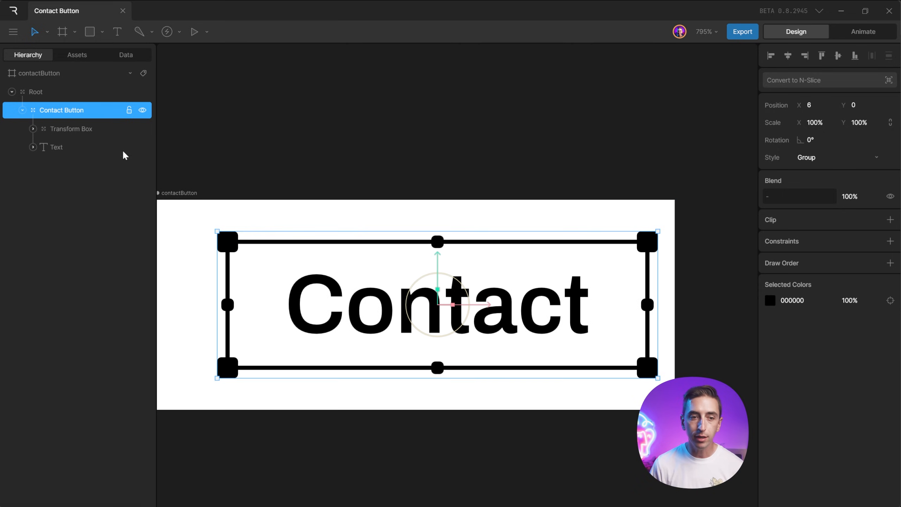
{"action": "left_click", "coordinate": [41, 92]}
{"action": "left_click_drag", "start_coordinate": [414, 273], "coordinate": [384, 181]}
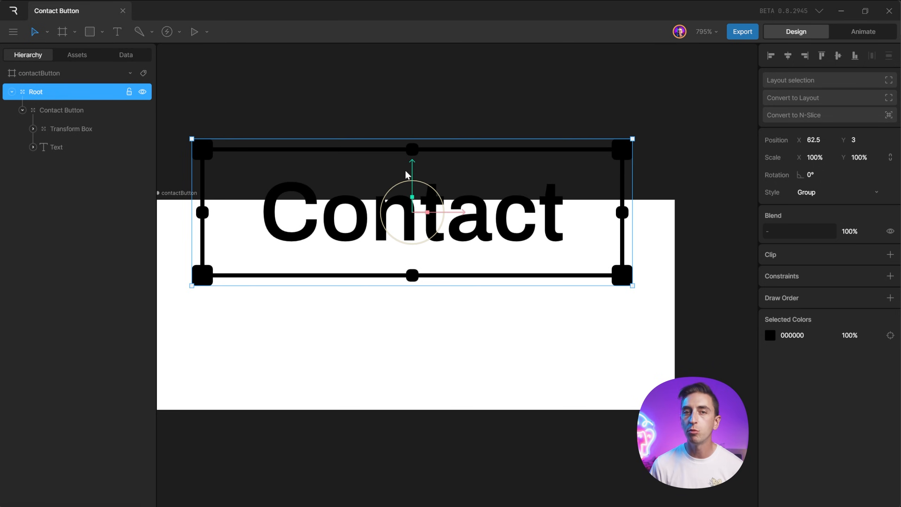
{"action": "key", "text": "ctrl+z"}
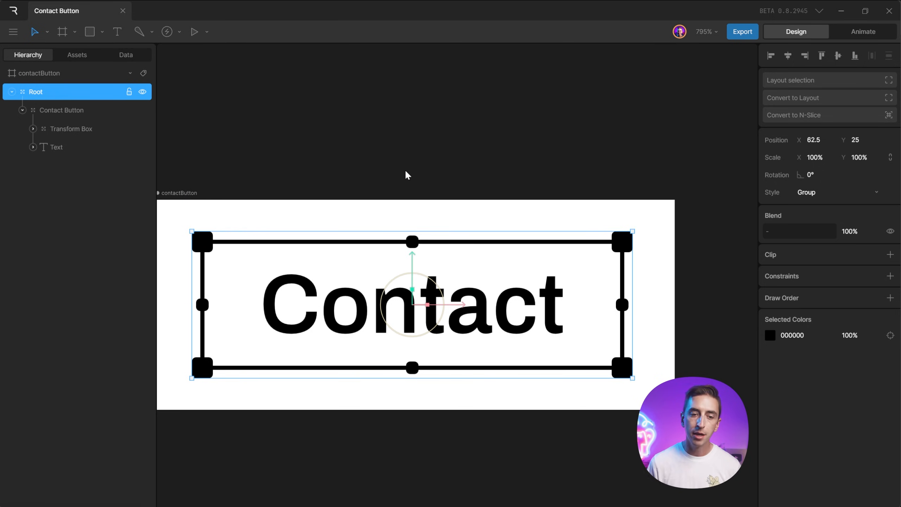
Deselect the Root group and switch the workspace from Design to Animate mode.
{"action": "left_click_drag", "start_coordinate": [402, 187], "coordinate": [449, 142]}
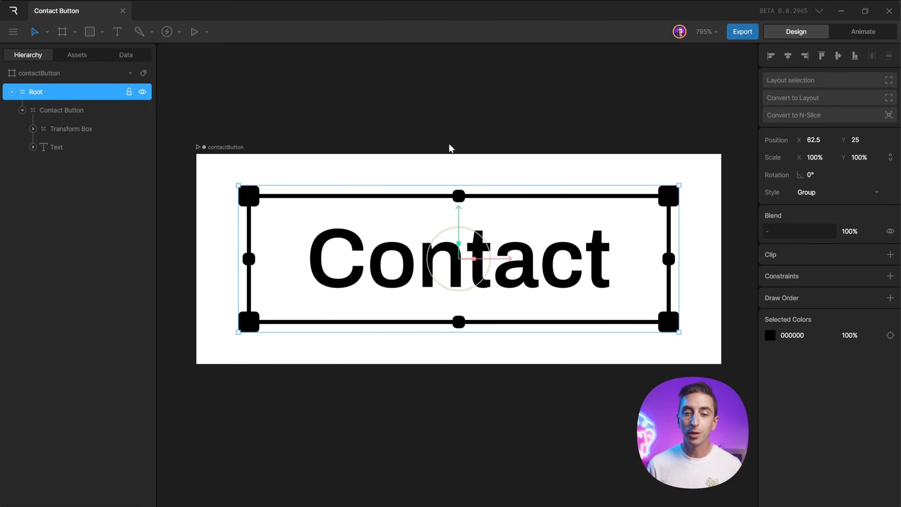
{"action": "left_click", "coordinate": [451, 147]}
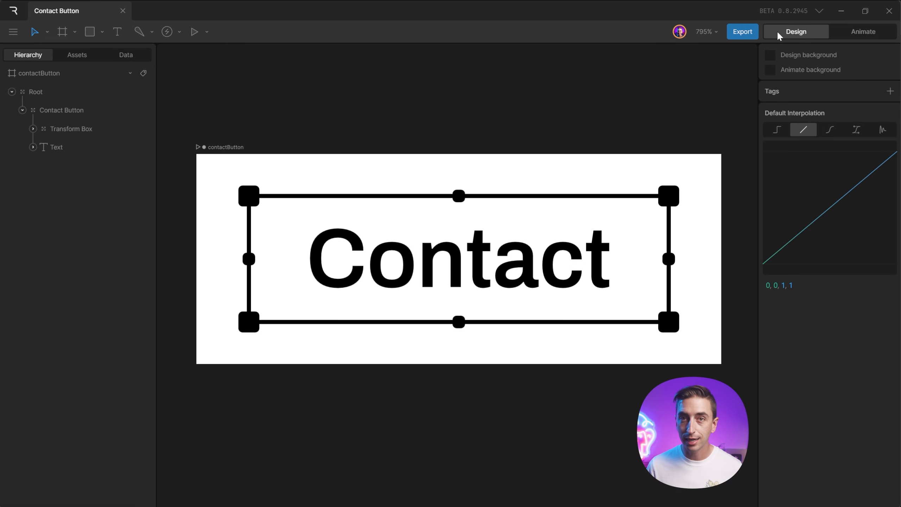
{"action": "left_click", "coordinate": [853, 33]}
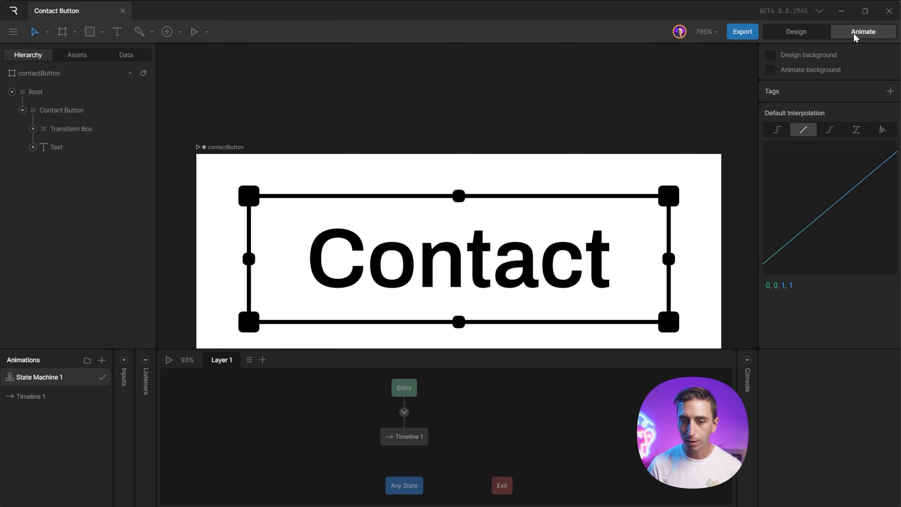
{"action": "scroll", "coordinate": [448, 185], "scroll_direction": "down", "scroll_amount": 3}
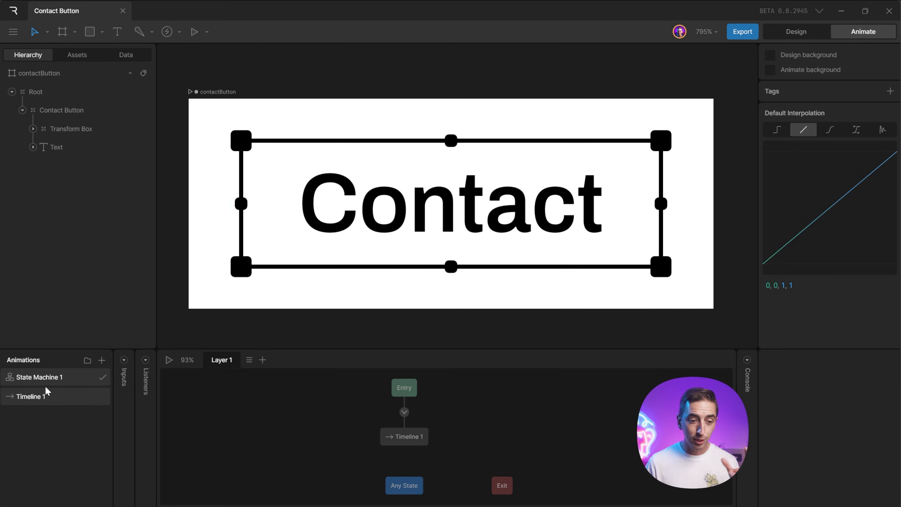
View the default timeline and state machine, and rename Timeline 1 as Idle.
{"action": "left_click", "coordinate": [41, 396]}
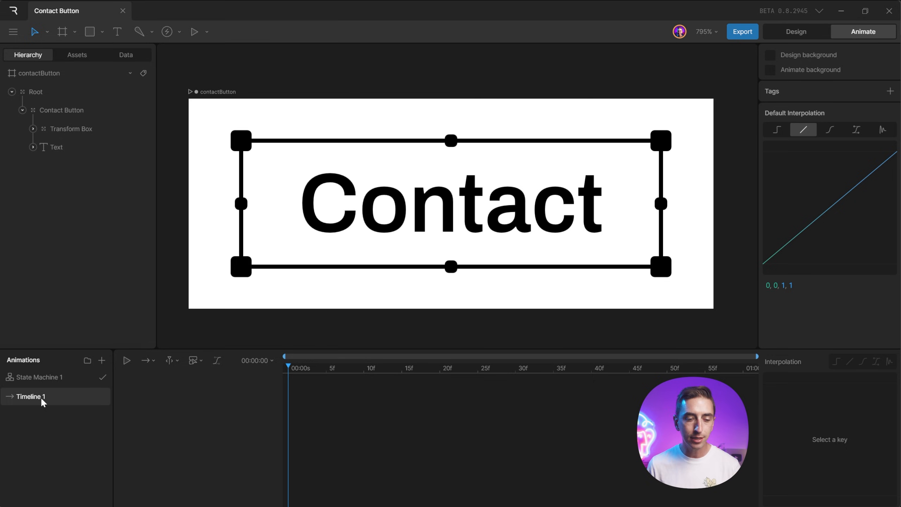
{"action": "left_click", "coordinate": [38, 378]}
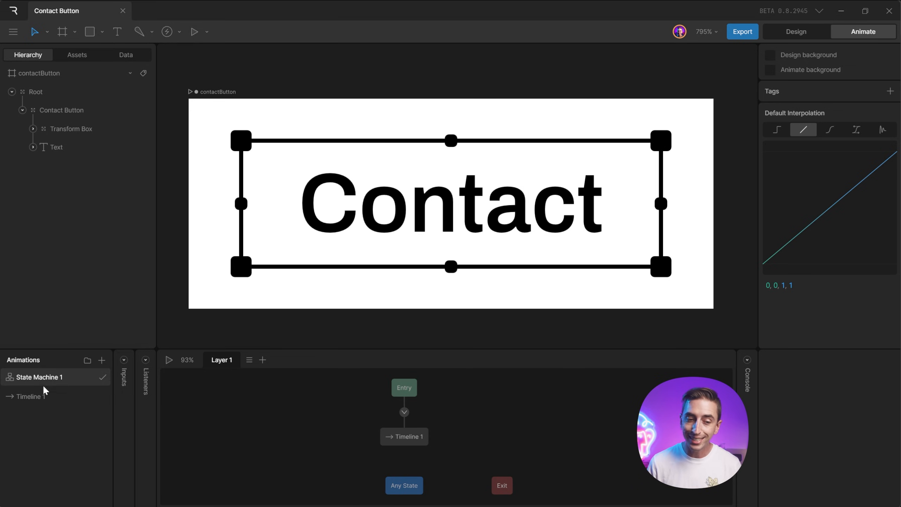
{"action": "left_click", "coordinate": [81, 396]}
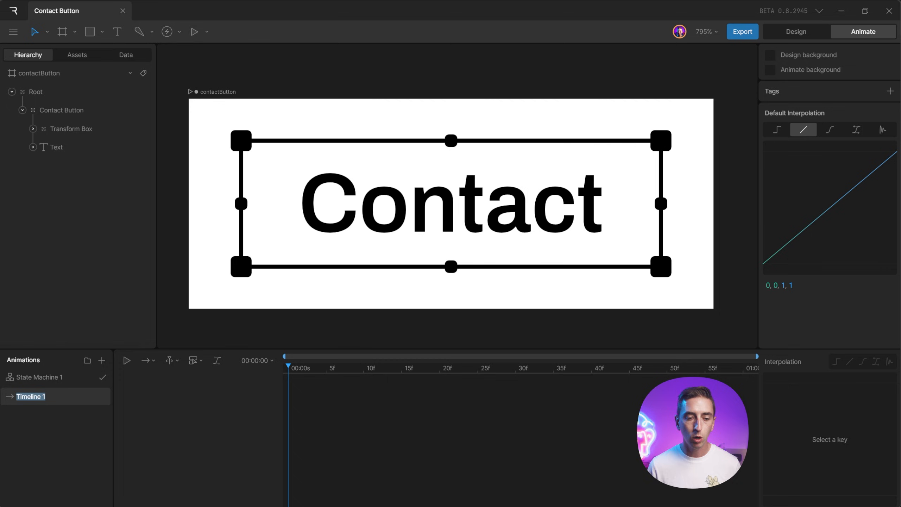
{"action": "type", "text": "Idle"}
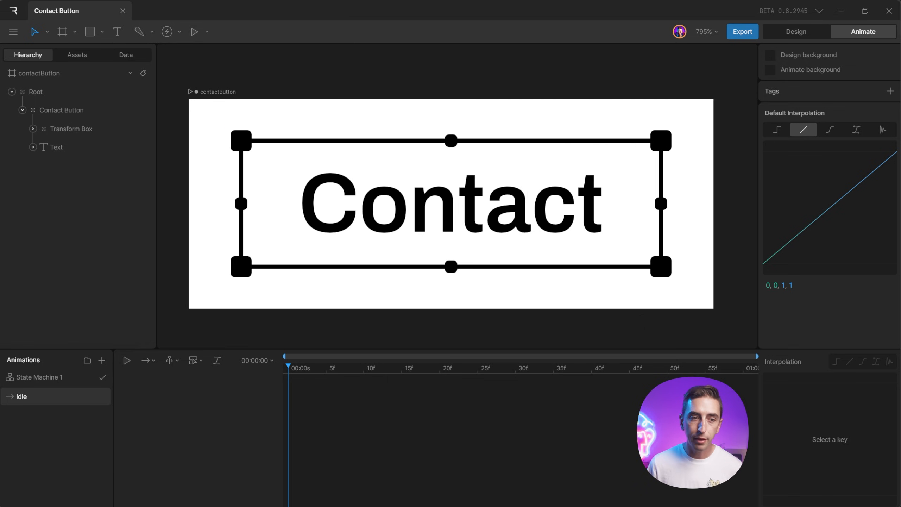
Key the Bounding rectangle's width and height at the start of the Idle timeline, and expand its tracks to show both keys.
{"action": "left_click", "coordinate": [71, 128]}
{"action": "left_click", "coordinate": [33, 128]}
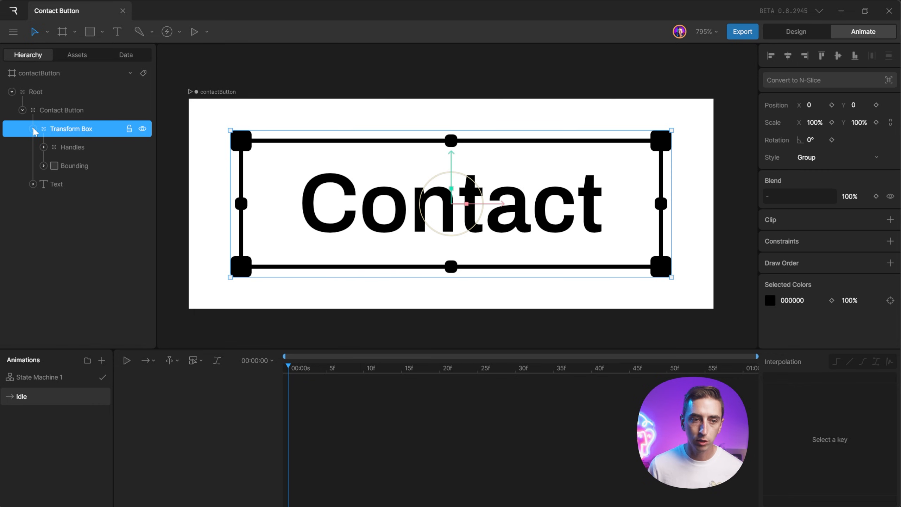
{"action": "left_click", "coordinate": [75, 166]}
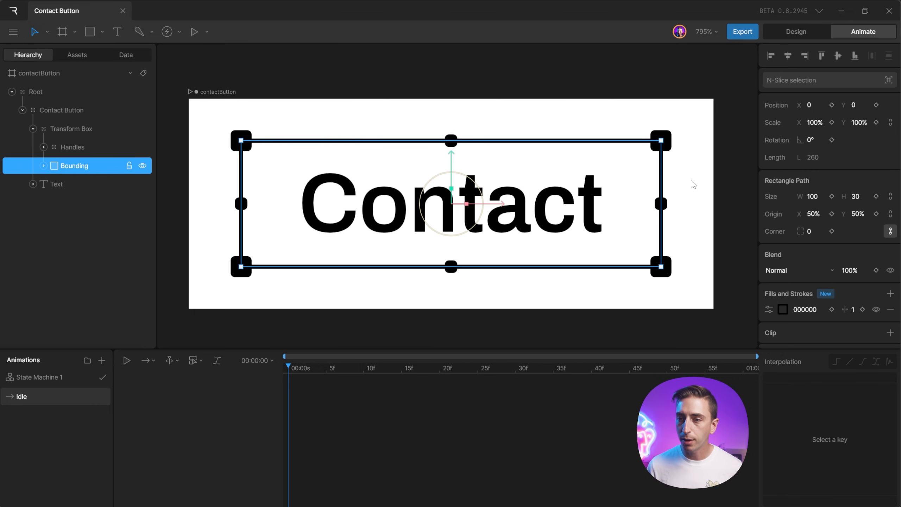
{"action": "left_click", "coordinate": [832, 197]}
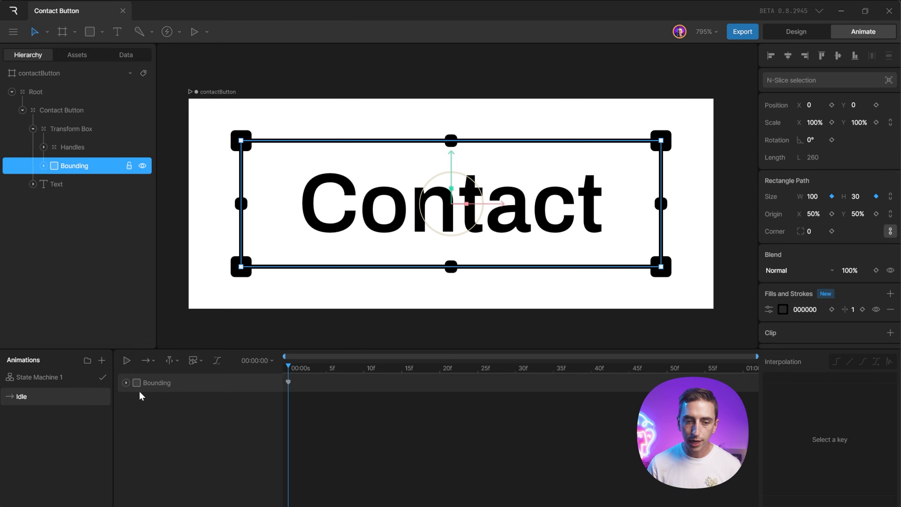
{"action": "left_click", "coordinate": [126, 382]}
{"action": "left_click", "coordinate": [137, 400]}
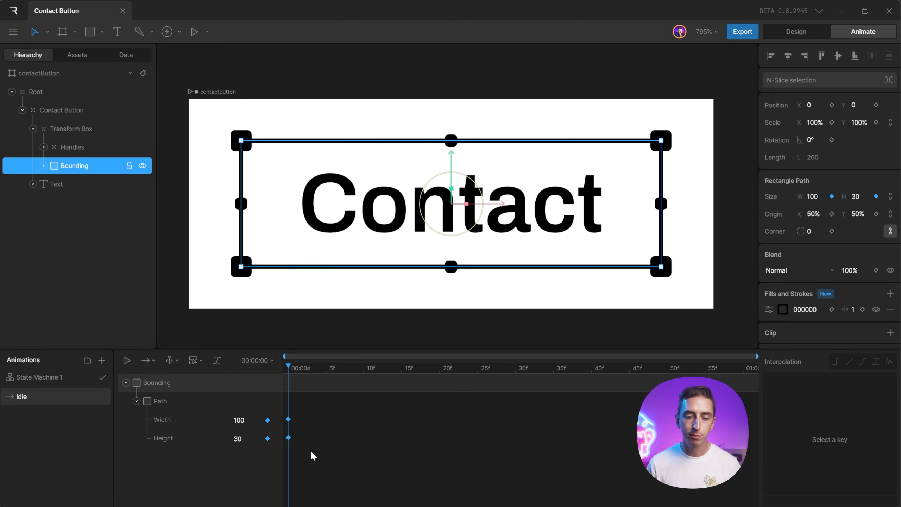
Key the X and Y positions of all eight corner and midpoint handles at the start of the Idle timeline.
{"action": "left_click", "coordinate": [160, 400]}
{"action": "key", "text": "Escape"}
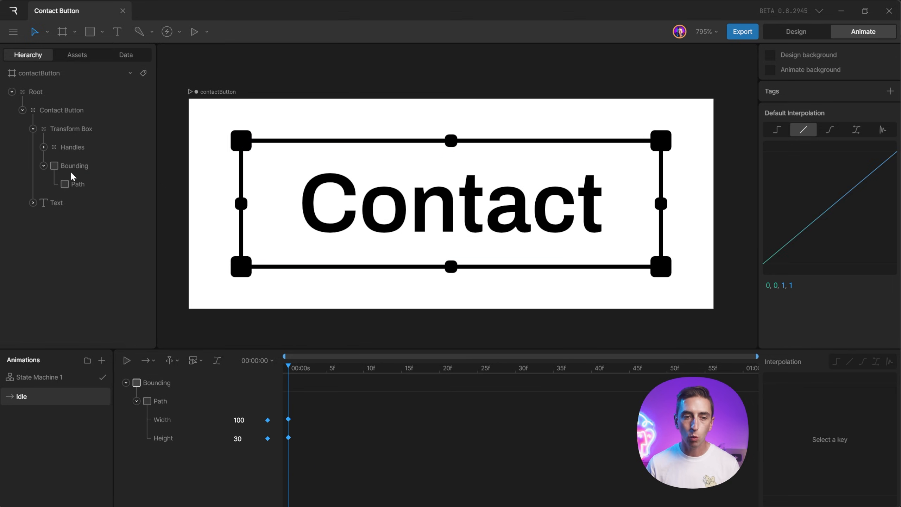
{"action": "left_click", "coordinate": [74, 167]}
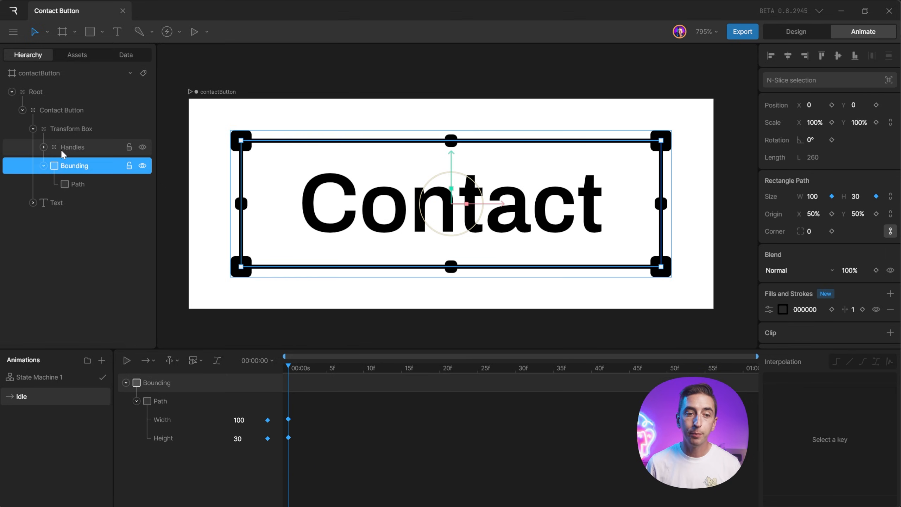
{"action": "left_click", "coordinate": [43, 146]}
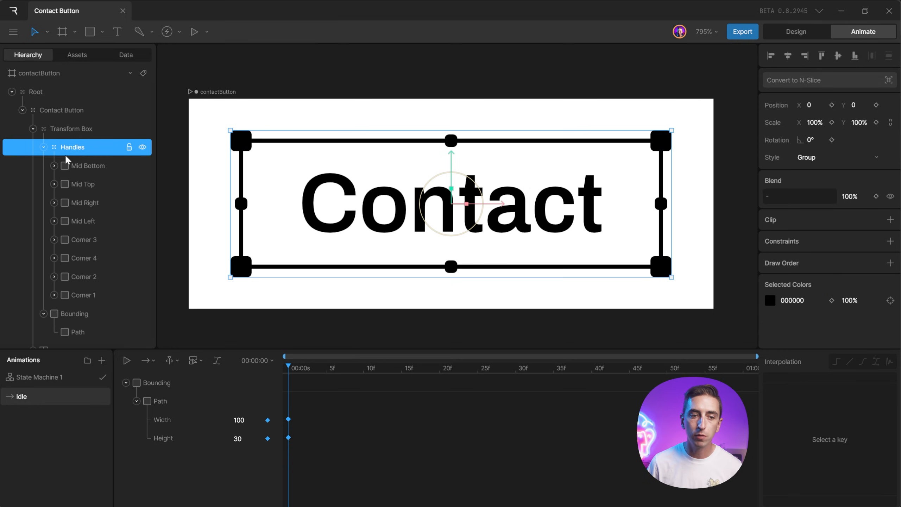
{"action": "left_click", "coordinate": [84, 166]}
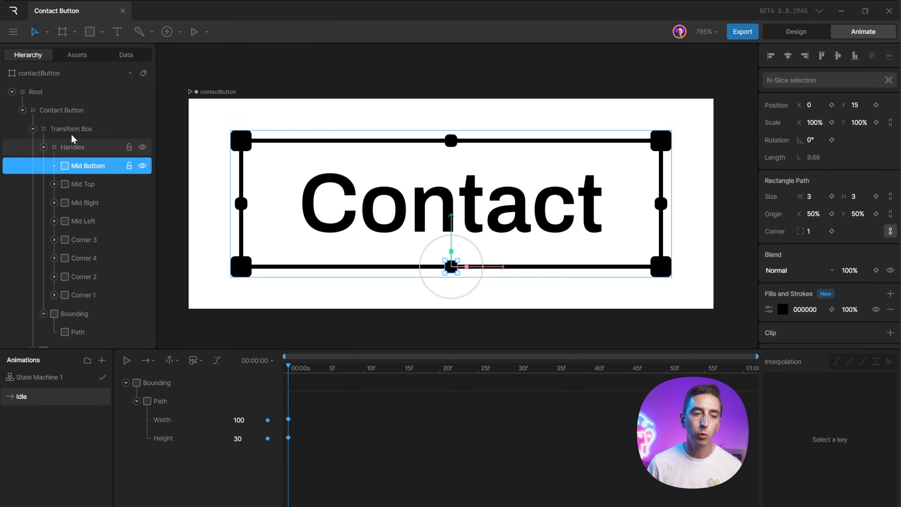
{"action": "left_click", "coordinate": [81, 299], "text": "shift"}
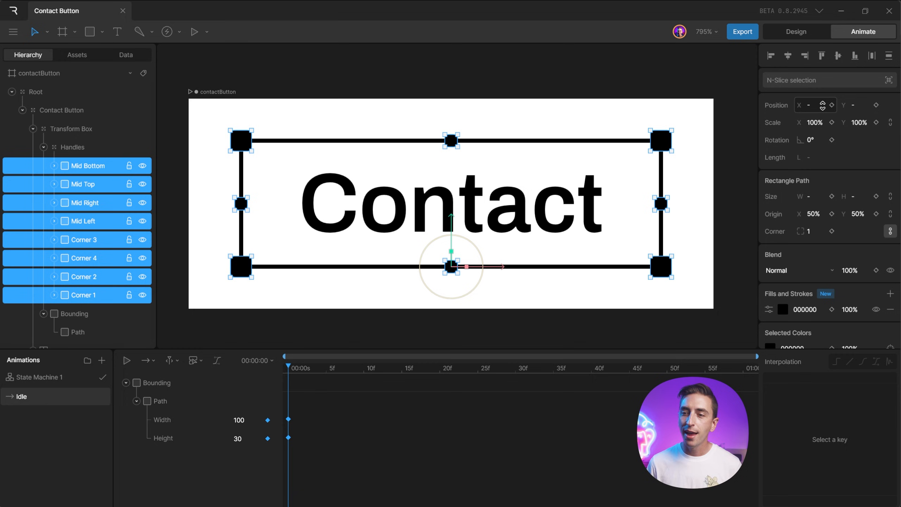
{"action": "left_click", "coordinate": [831, 105]}
{"action": "left_click", "coordinate": [875, 105]}
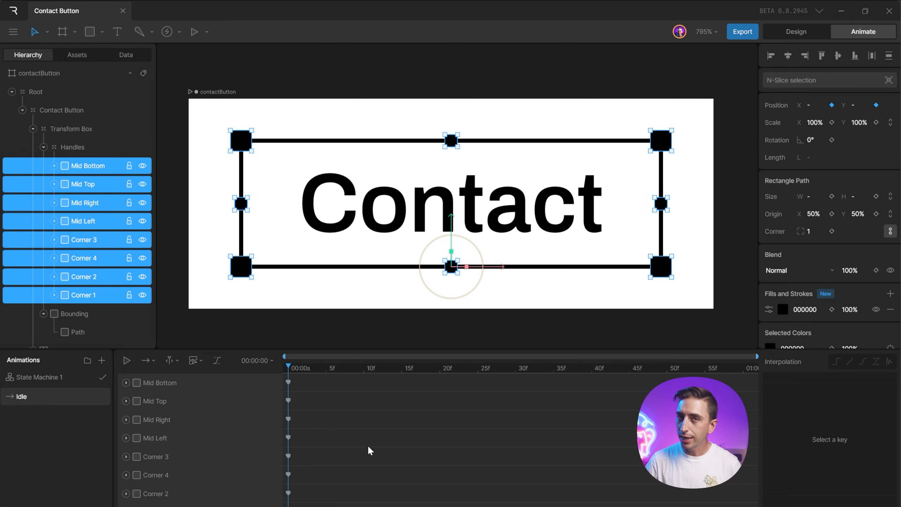
Duplicate the Idle timeline and name the copy Hover.
{"action": "right_click", "coordinate": [34, 396]}
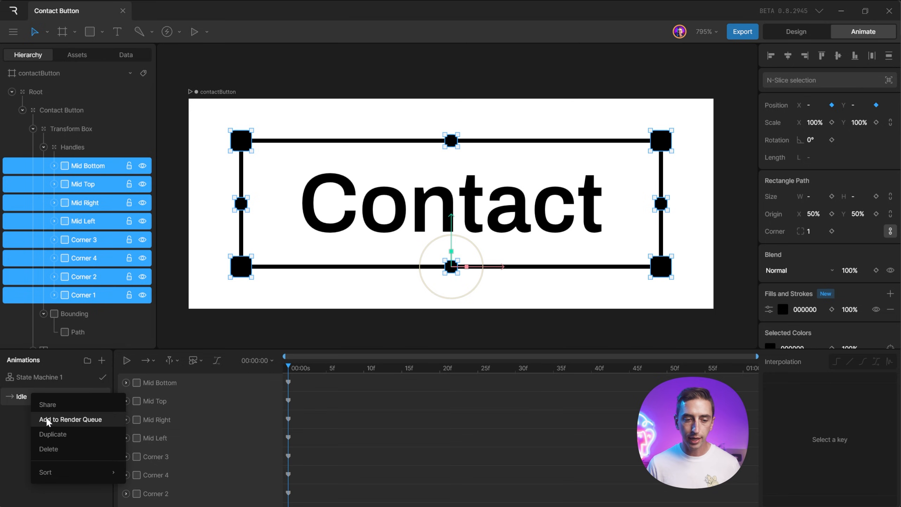
{"action": "left_click", "coordinate": [52, 435]}
{"action": "double_click", "coordinate": [21, 396]}
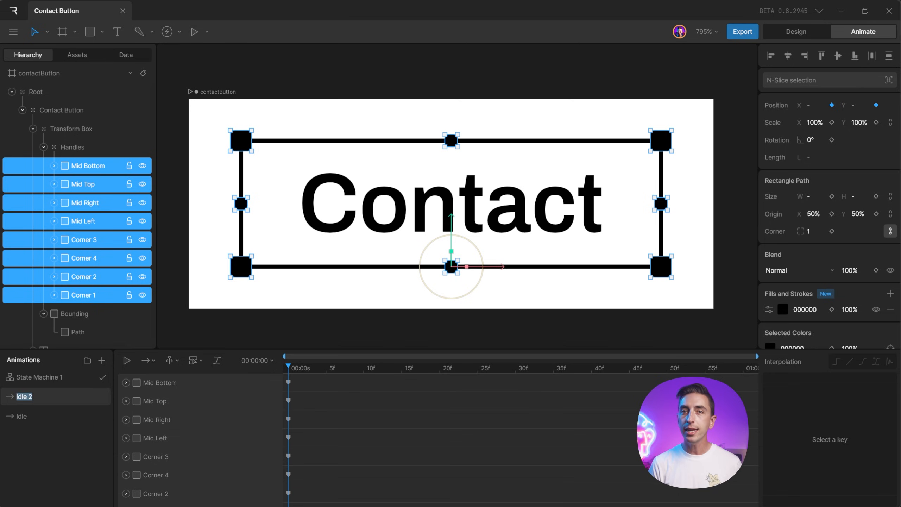
{"action": "type", "text": "Hover"}
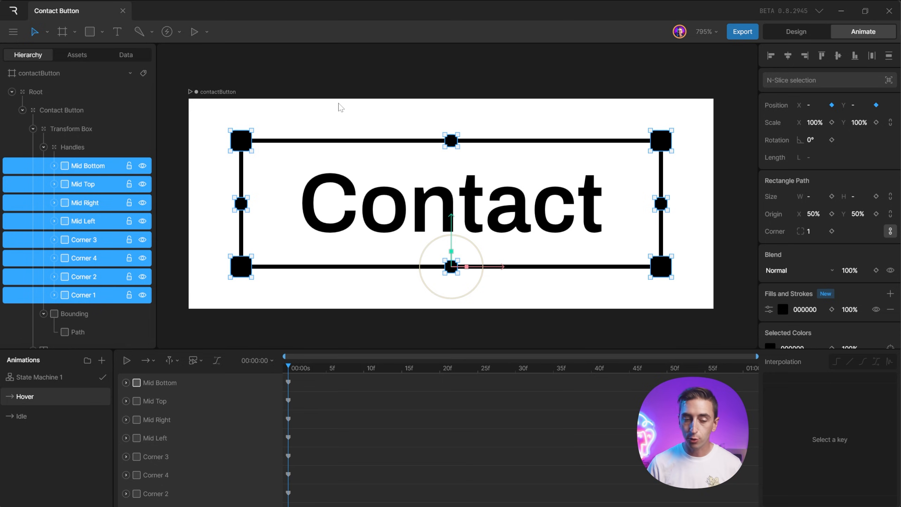
Set the Bounding rectangle's width to 108 and height to 34 at the start of the Hover timeline.
{"action": "left_click", "coordinate": [86, 315]}
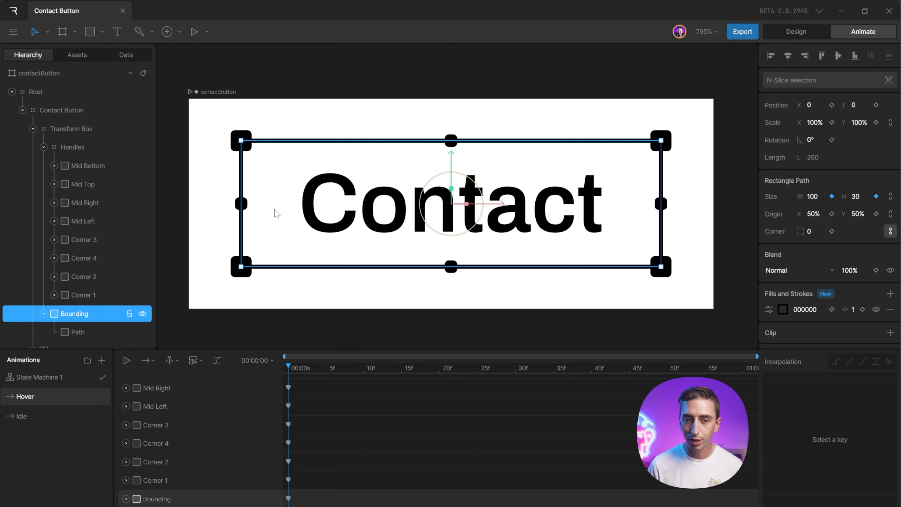
{"action": "left_click", "coordinate": [813, 196]}
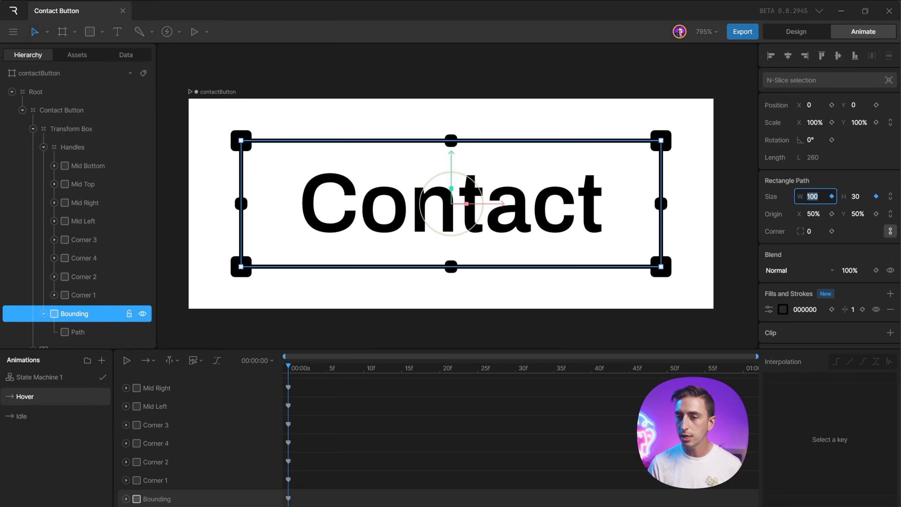
{"action": "key", "text": "Up"}
{"action": "key", "text": "Up"}
{"action": "key", "text": "Up"}
{"action": "key", "text": "Up"}
{"action": "key", "text": "Up"}
{"action": "key", "text": "Up"}
{"action": "key", "text": "Up"}
{"action": "key", "text": "Up"}
{"action": "key", "text": "Up"}
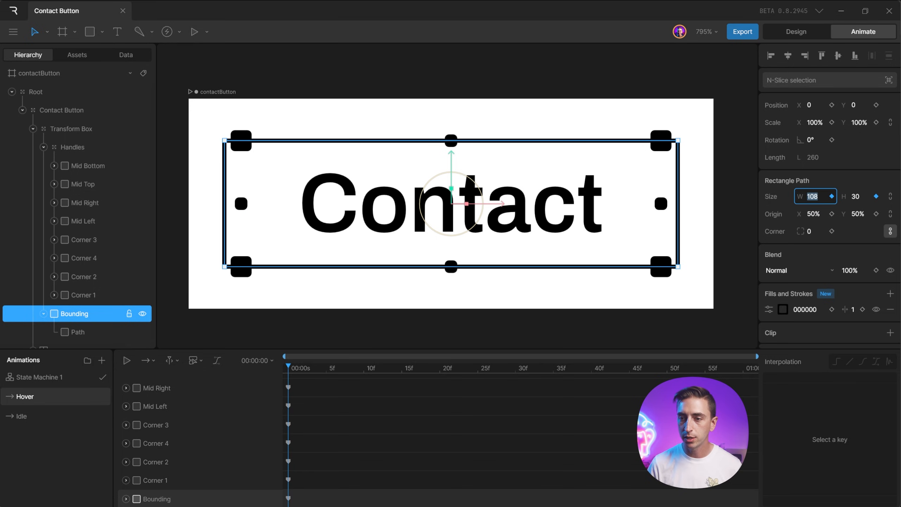
{"action": "key", "text": "Down"}
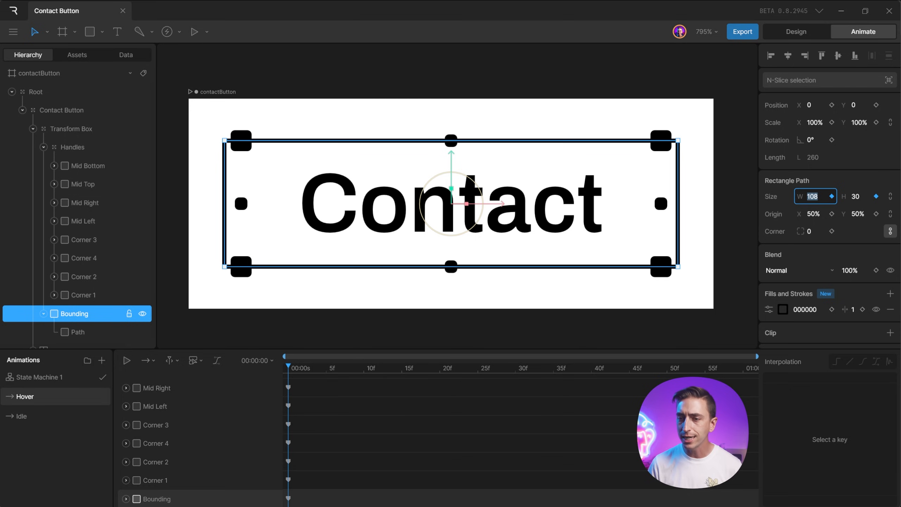
{"action": "left_click", "coordinate": [858, 199]}
{"action": "key", "text": "Up"}
{"action": "key", "text": "Up"}
{"action": "key", "text": "Up"}
{"action": "key", "text": "Up"}
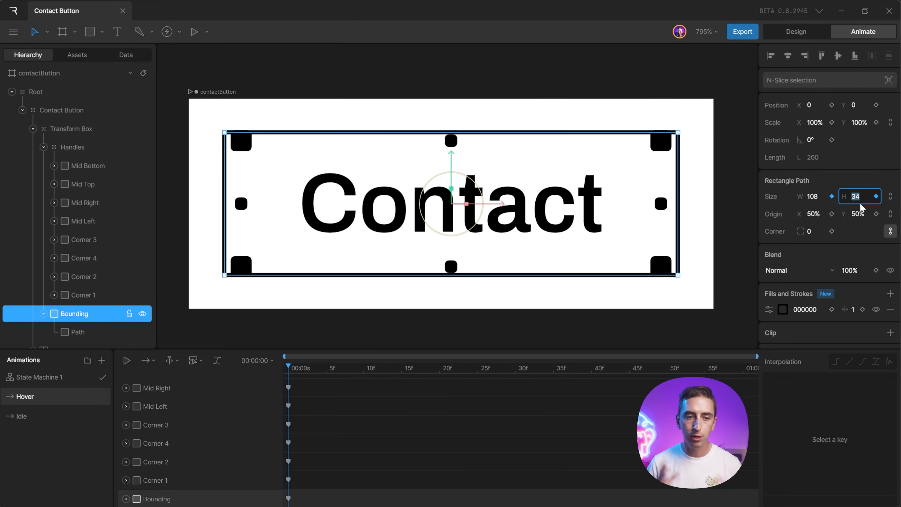
{"action": "left_click", "coordinate": [238, 142]}
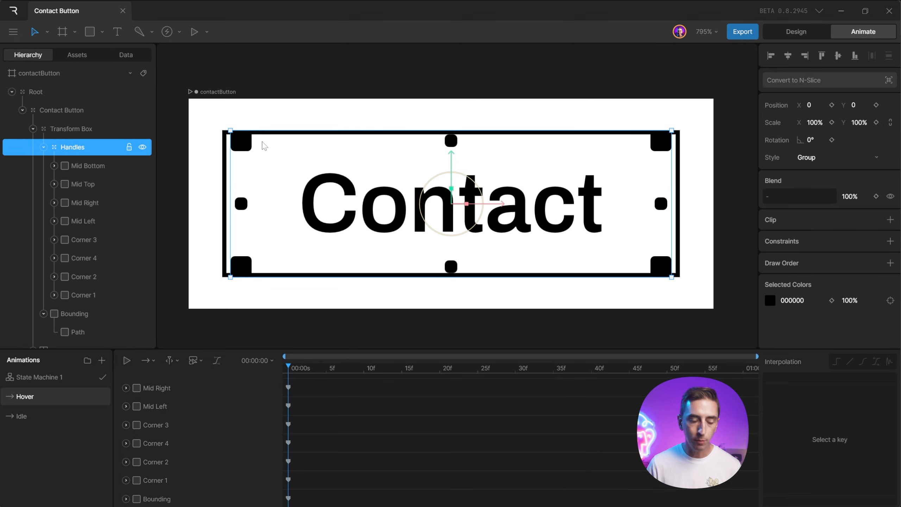
{"action": "left_click", "coordinate": [247, 149]}
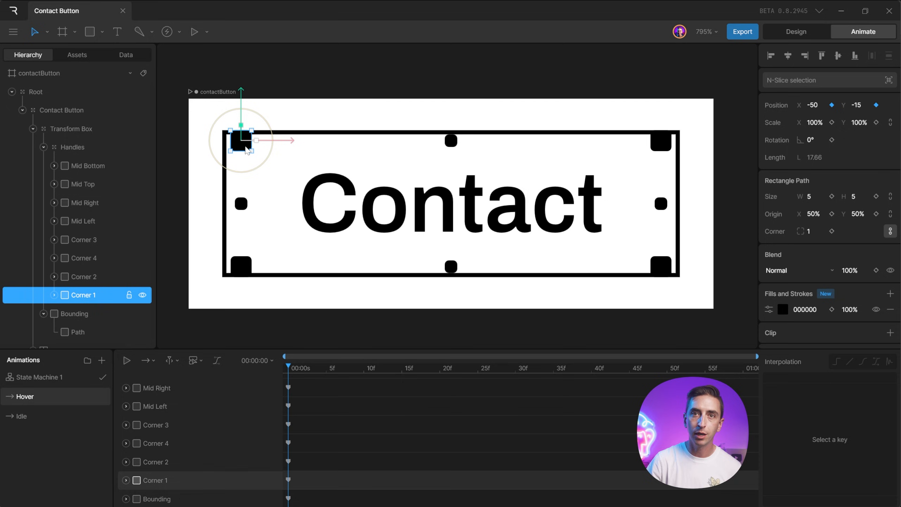
{"action": "left_click", "coordinate": [451, 141]}
{"action": "left_click", "coordinate": [641, 148]}
{"action": "left_click", "coordinate": [660, 143]}
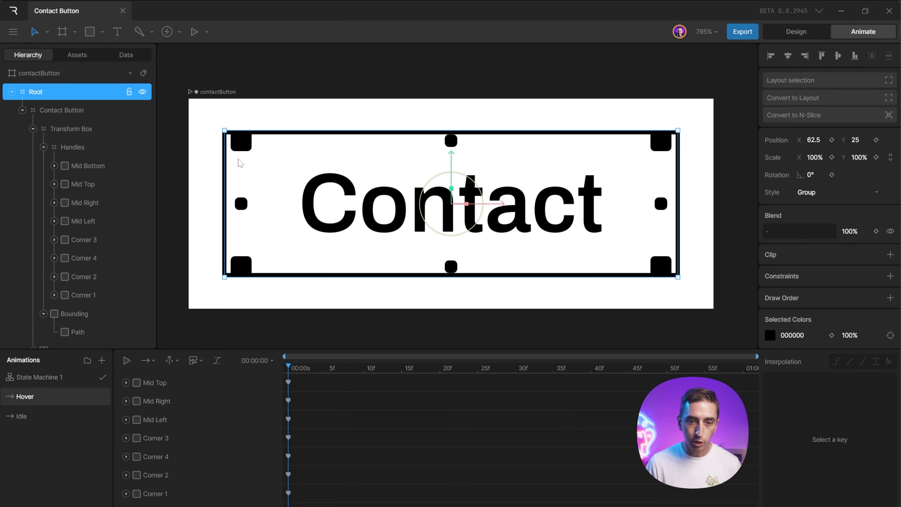
Move the Corner 1, Mid Left and Corner 4 handles together horizontally to X -54 in the Hover timeline.
{"action": "left_click", "coordinate": [241, 143]}
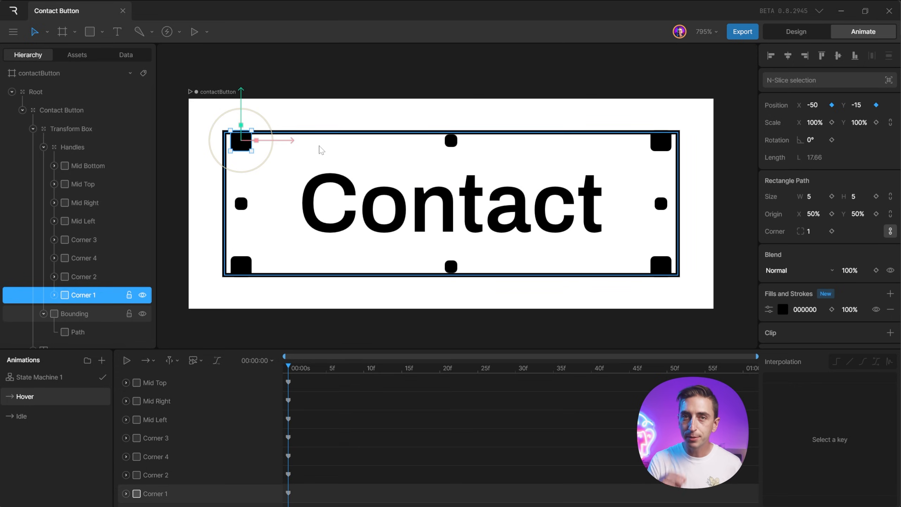
{"action": "left_click", "coordinate": [241, 204], "text": "shift"}
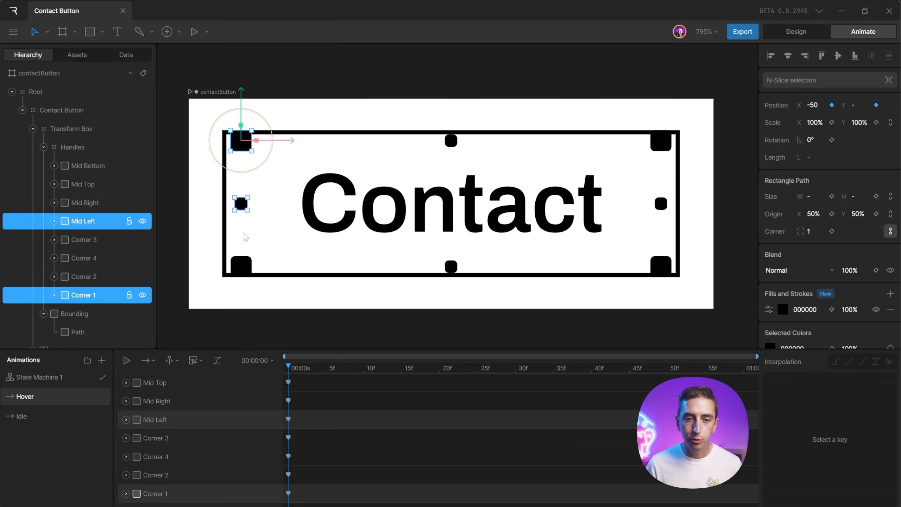
{"action": "left_click", "coordinate": [241, 266], "text": "shift"}
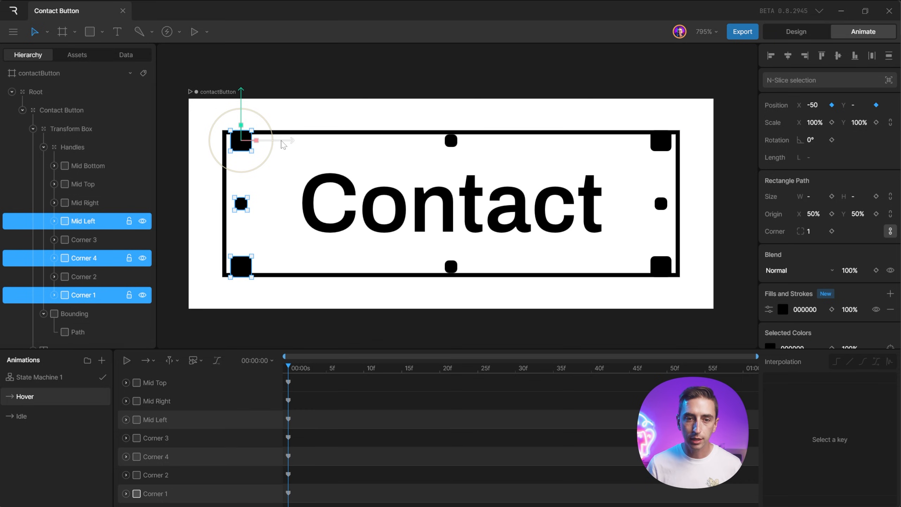
{"action": "left_click_drag", "start_coordinate": [281, 144], "coordinate": [264, 145]}
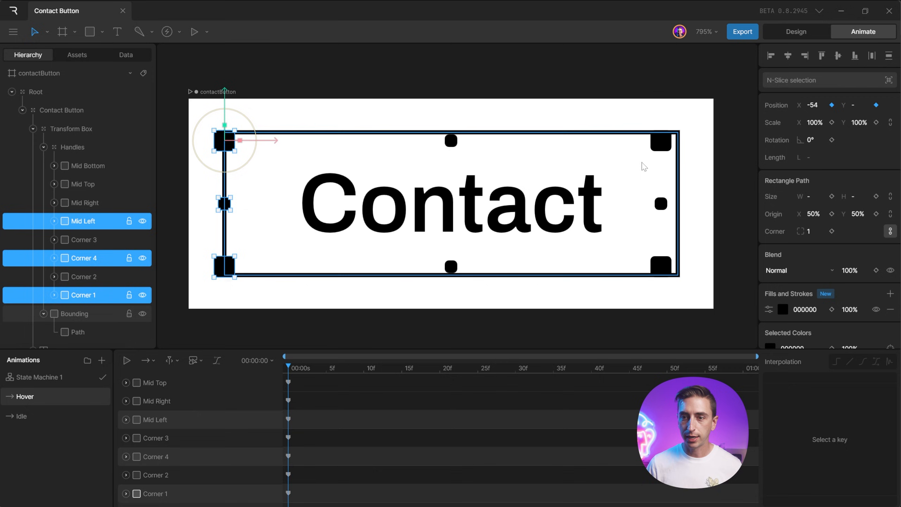
Move the Corner 2, Mid Right and Corner 3 handles together horizontally to X 54.
{"action": "left_click", "coordinate": [660, 141]}
{"action": "left_click", "coordinate": [660, 203], "text": "shift"}
{"action": "left_click", "coordinate": [660, 266], "text": "shift"}
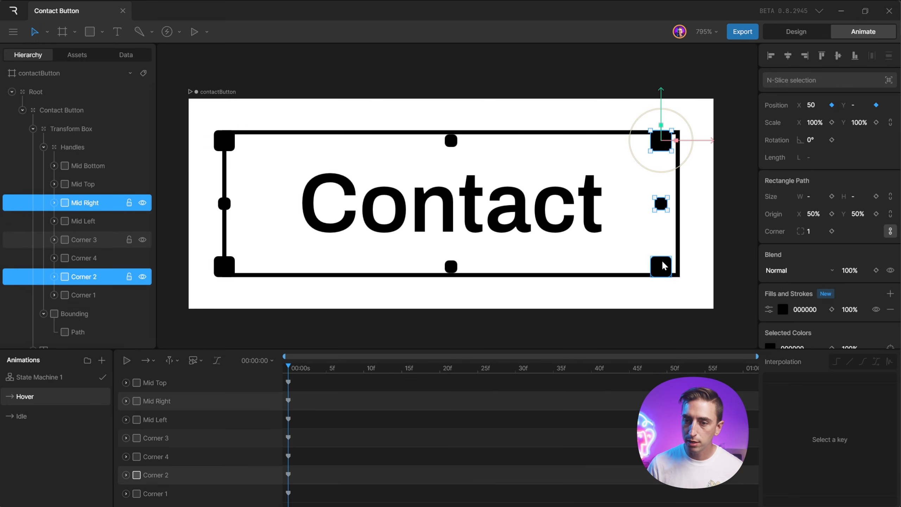
{"action": "left_click_drag", "start_coordinate": [698, 141], "coordinate": [715, 140]}
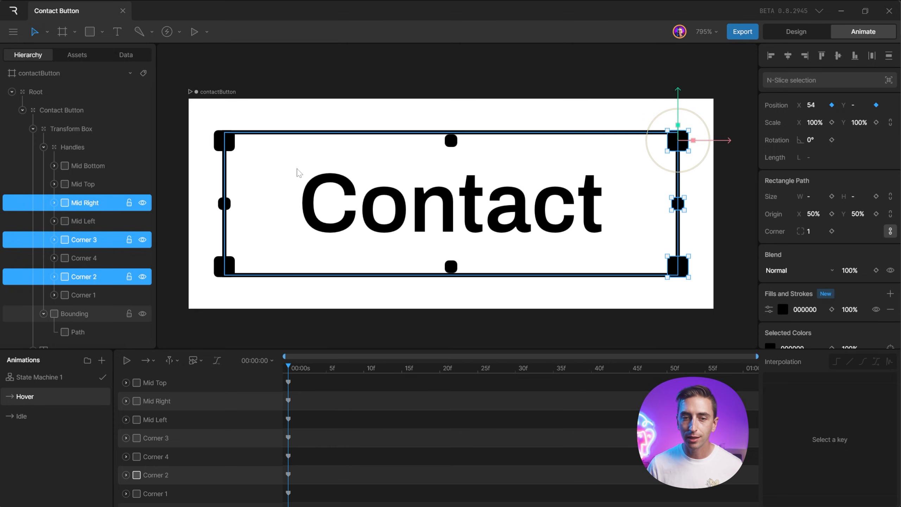
Move the Corner 1, Mid Top and Corner 2 handles together vertically to Y -17.
{"action": "left_click", "coordinate": [225, 141]}
{"action": "left_click", "coordinate": [451, 144], "text": "shift"}
{"action": "left_click", "coordinate": [677, 140], "text": "shift"}
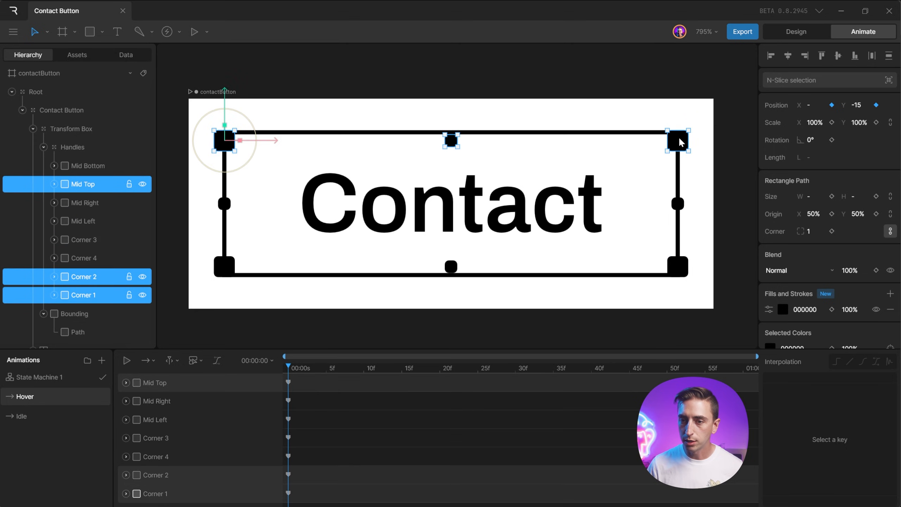
{"action": "left_click_drag", "start_coordinate": [232, 114], "coordinate": [231, 105]}
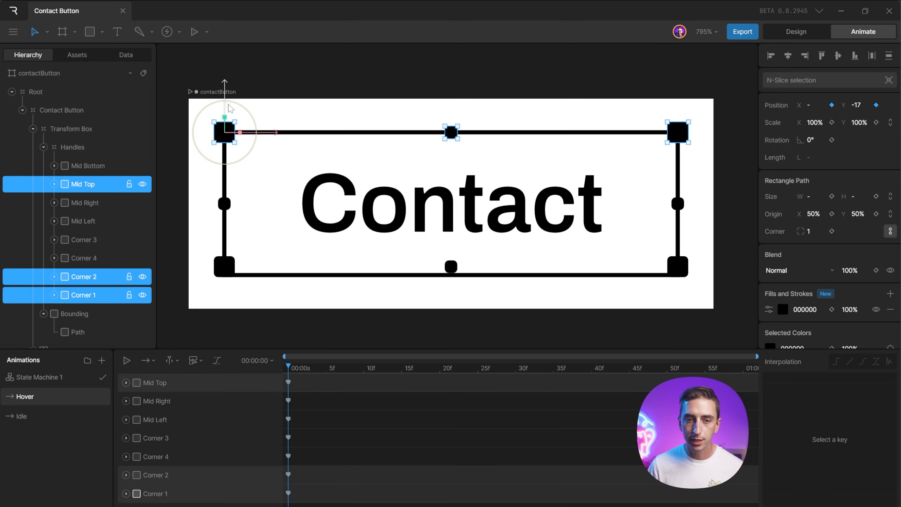
Move the Corner 4, Mid Bottom and Corner 3 handles together vertically to Y 17.
{"action": "left_click", "coordinate": [224, 267]}
{"action": "left_click", "coordinate": [451, 266], "text": "shift"}
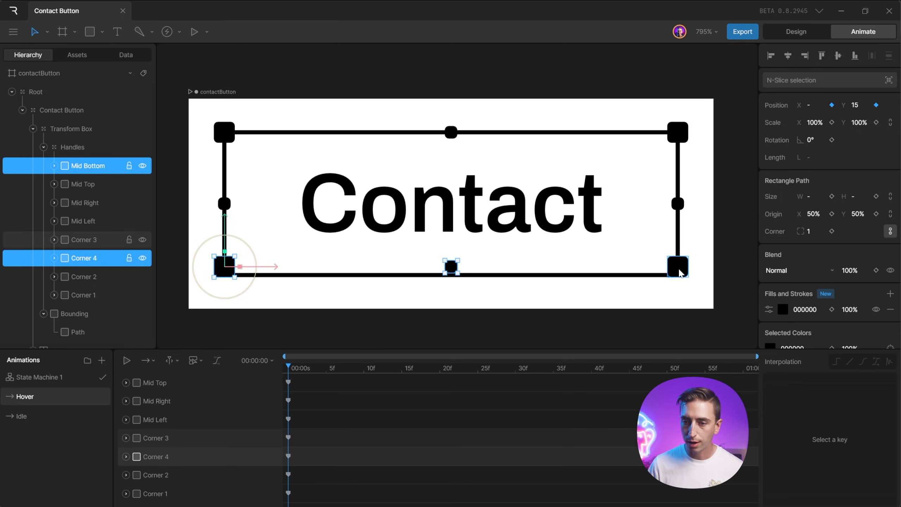
{"action": "left_click", "coordinate": [678, 266], "text": "shift"}
{"action": "left_click_drag", "start_coordinate": [223, 227], "coordinate": [223, 236]}
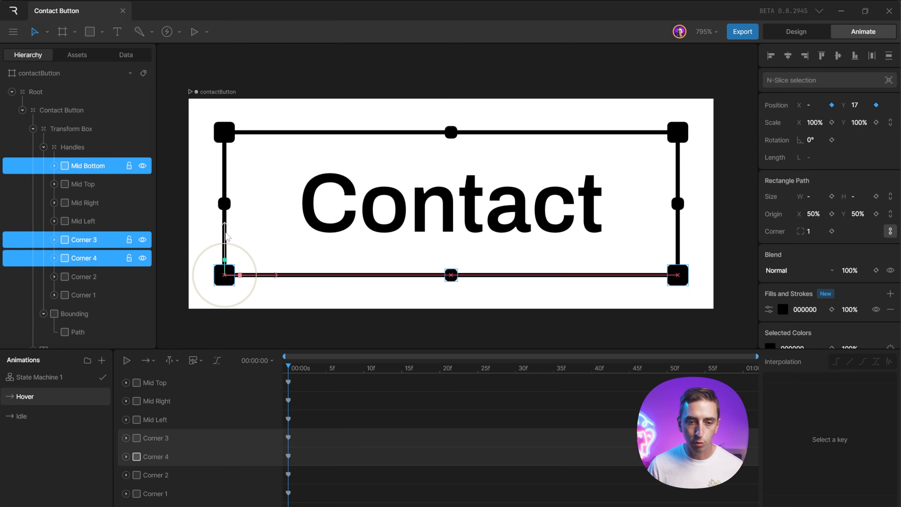
Switch back and forth between the Idle and Hover timelines to compare the bounding box and handle positions.
{"action": "left_click", "coordinate": [41, 412]}
{"action": "left_click", "coordinate": [40, 401]}
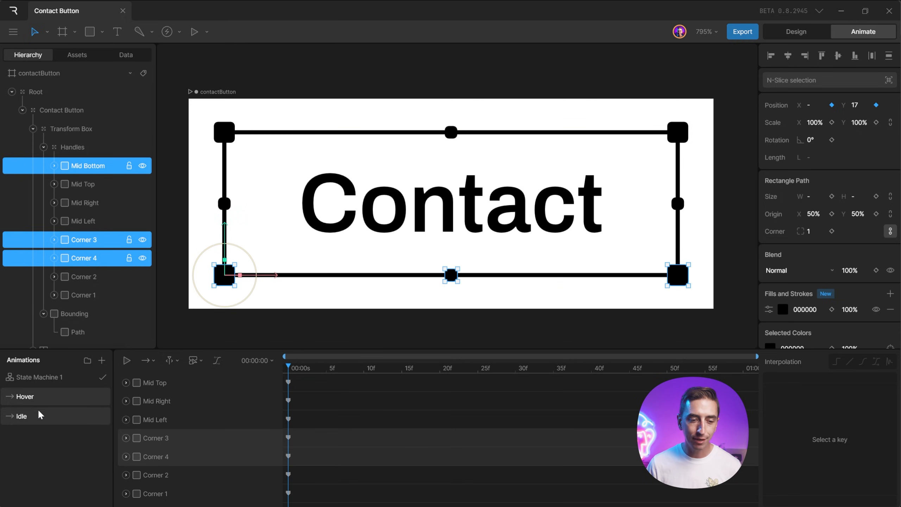
{"action": "left_click", "coordinate": [39, 411]}
{"action": "left_click", "coordinate": [42, 398]}
{"action": "left_click", "coordinate": [43, 414]}
{"action": "left_click", "coordinate": [41, 399]}
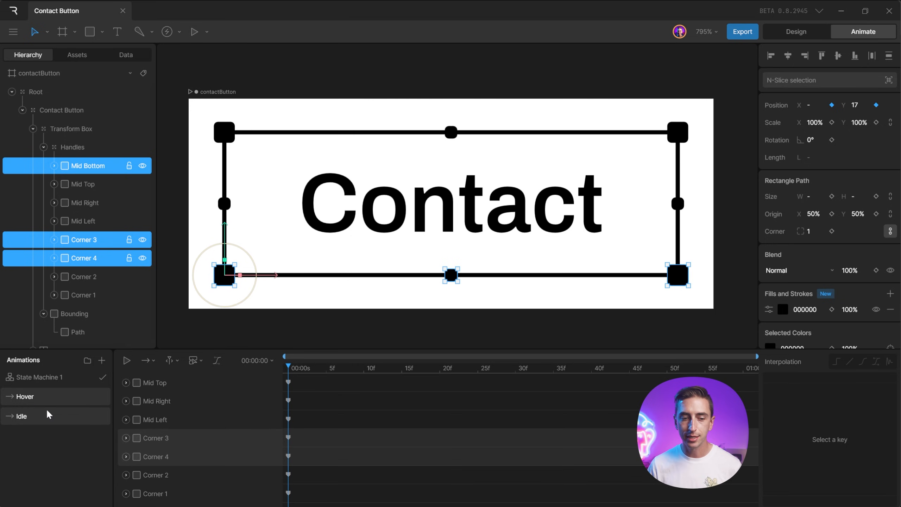
Duplicate the Idle timeline, name the copy Click, and place it above Hover in the animation list.
{"action": "left_click", "coordinate": [42, 414]}
{"action": "right_click", "coordinate": [30, 417]}
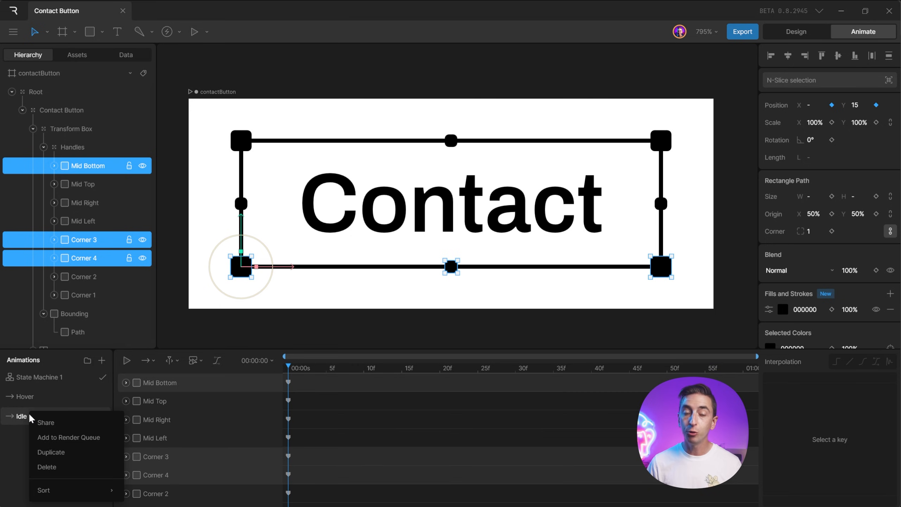
{"action": "left_click", "coordinate": [50, 452]}
{"action": "double_click", "coordinate": [28, 416]}
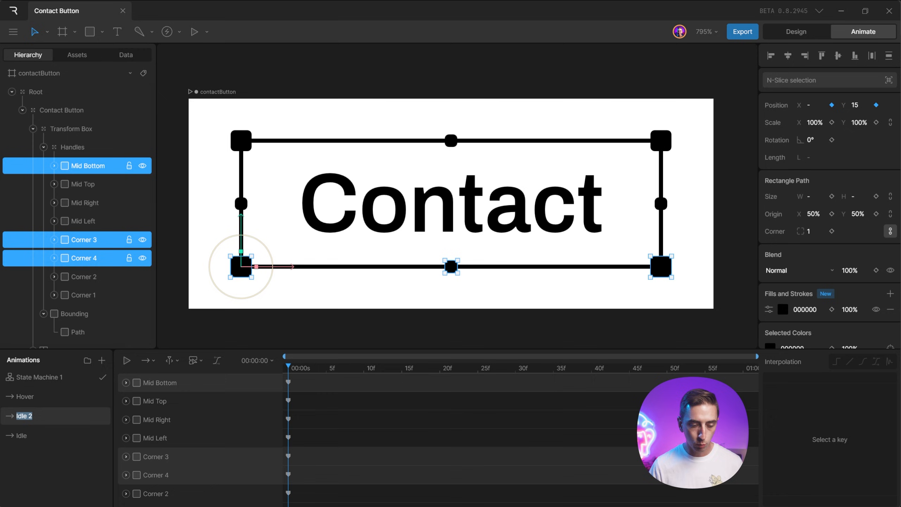
{"action": "type", "text": "Click"}
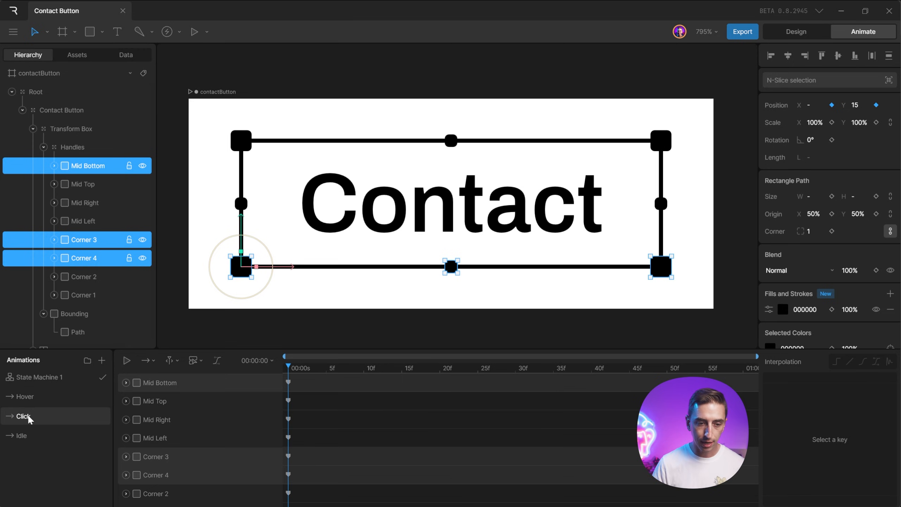
{"action": "left_click_drag", "start_coordinate": [28, 418], "coordinate": [23, 396]}
In the Click timeline, set the Bounding rectangle's width to 94.
{"action": "left_click", "coordinate": [35, 437]}
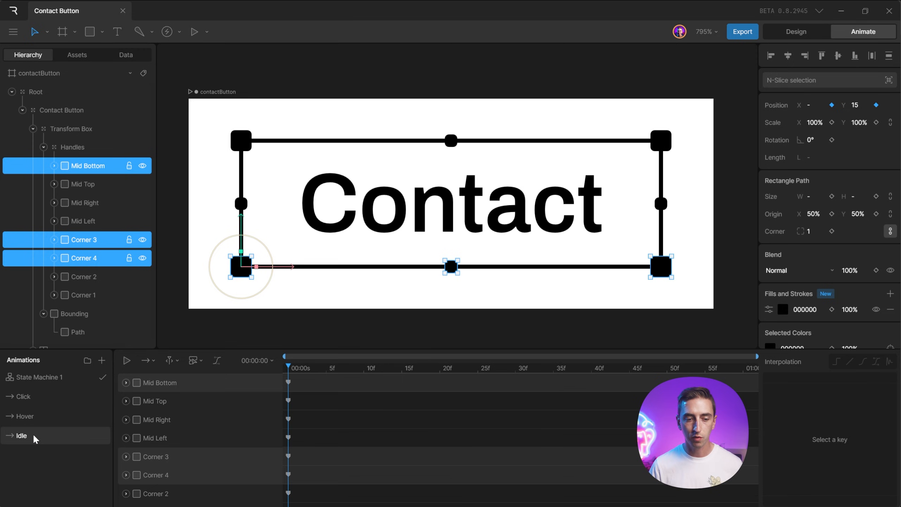
{"action": "left_click", "coordinate": [28, 416]}
{"action": "left_click", "coordinate": [29, 398]}
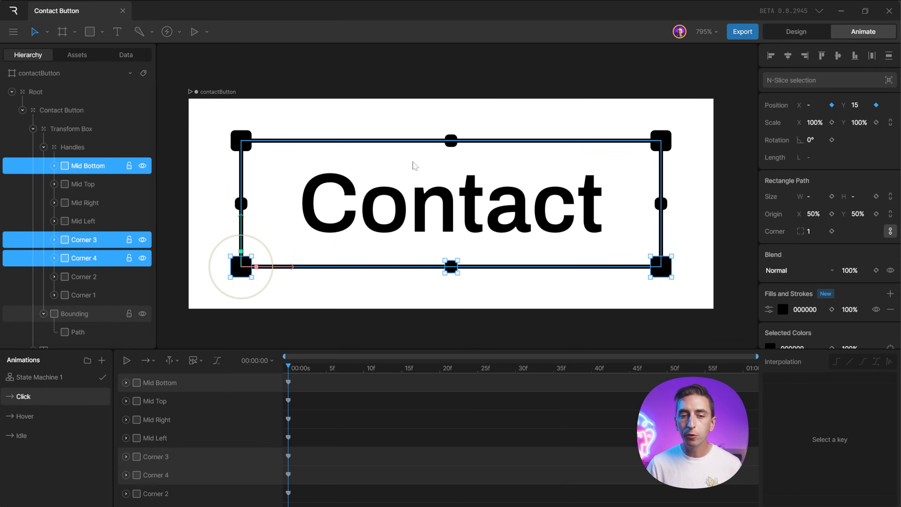
{"action": "left_click", "coordinate": [287, 140]}
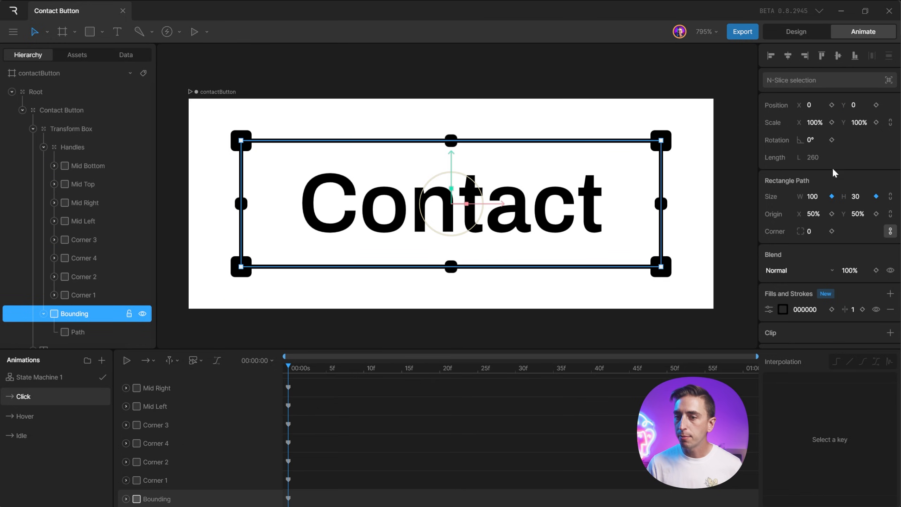
{"action": "left_click", "coordinate": [813, 196]}
{"action": "key", "text": "Down"}
{"action": "key", "text": "Down"}
{"action": "key", "text": "Down"}
{"action": "key", "text": "Down"}
{"action": "key", "text": "Down"}
{"action": "key", "text": "Down"}
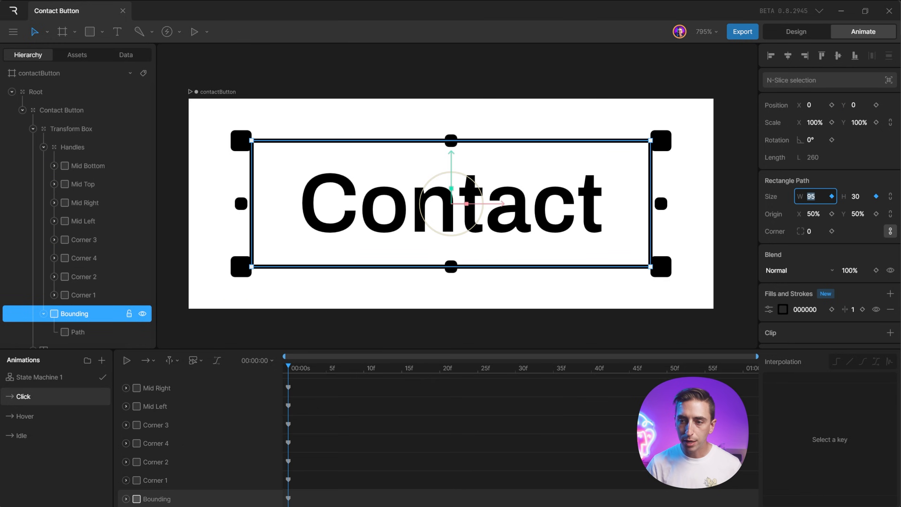
Set the Bounding rectangle's height to 26 in the Click timeline.
{"action": "key", "text": "Tab"}
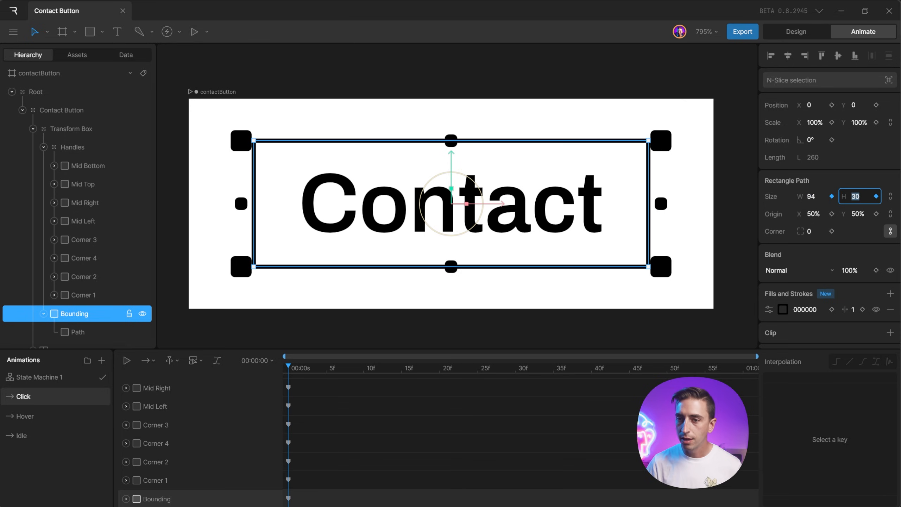
{"action": "key", "text": "Down"}
{"action": "key", "text": "Down"}
{"action": "key", "text": "Down"}
{"action": "key", "text": "Down"}
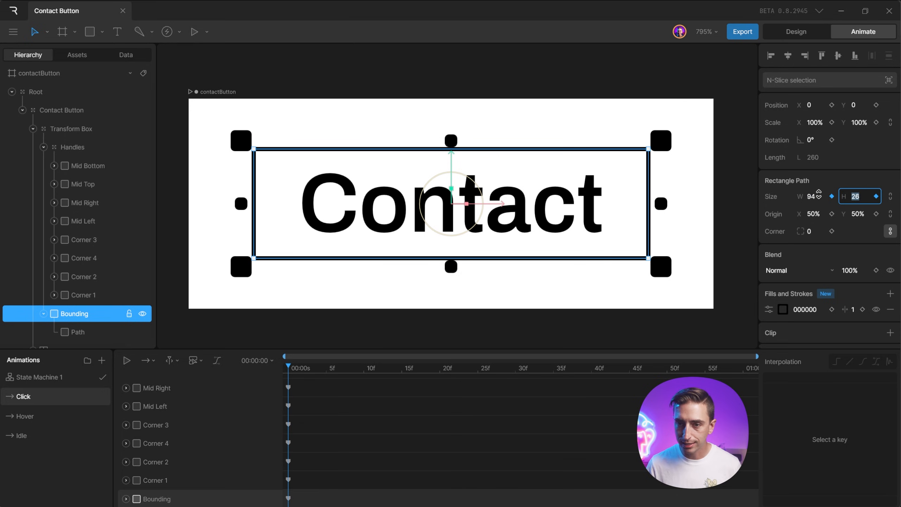
Move the Corner 1, Mid Left and Corner 4 handles together horizontally to X -47.
{"action": "left_click", "coordinate": [240, 146]}
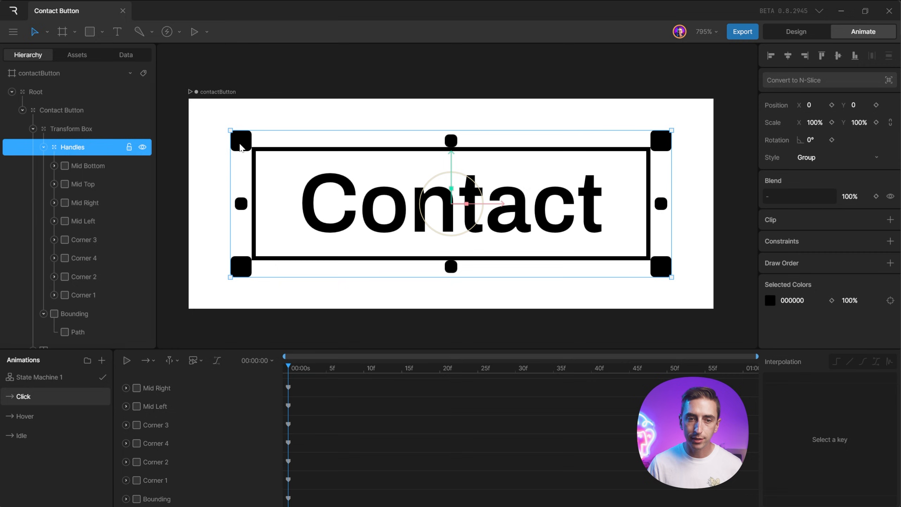
{"action": "left_click", "coordinate": [211, 133]}
{"action": "left_click", "coordinate": [240, 140]}
{"action": "left_click", "coordinate": [239, 202], "text": "shift"}
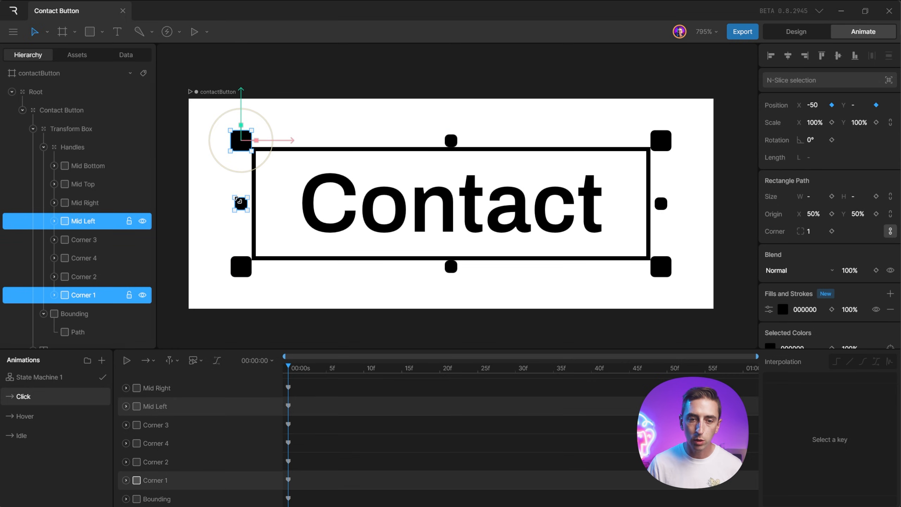
{"action": "left_click", "coordinate": [241, 266], "text": "shift"}
{"action": "left_click_drag", "start_coordinate": [282, 140], "coordinate": [294, 140]}
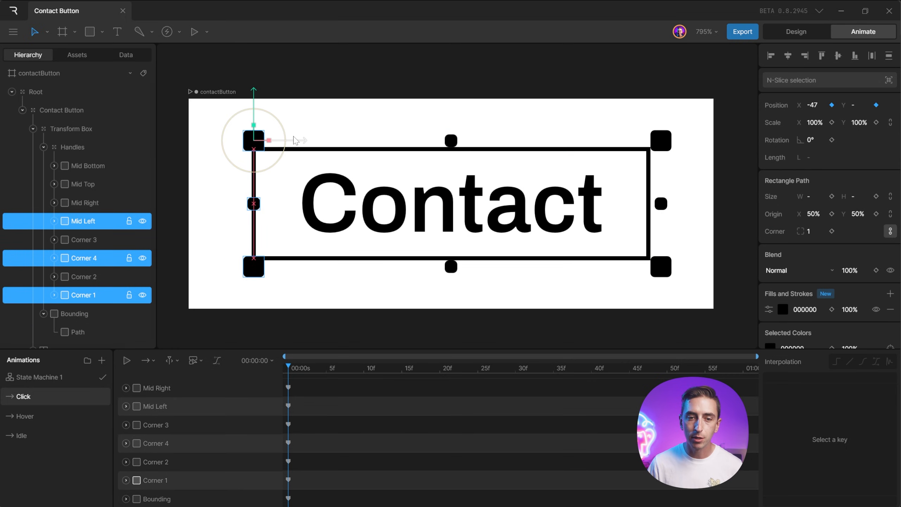
Move the Corner 2, Mid Right and Corner 3 handles together horizontally inward onto the Bounding rectangle's right edge.
{"action": "left_click", "coordinate": [661, 141]}
{"action": "left_click", "coordinate": [661, 204], "text": "shift"}
{"action": "left_click", "coordinate": [661, 267], "text": "shift"}
{"action": "left_click_drag", "start_coordinate": [702, 140], "coordinate": [689, 141]}
Move the top row and the bottom row of handles vertically inward onto the Bounding rectangle's top and bottom edges.
{"action": "left_click", "coordinate": [648, 140]}
{"action": "left_click", "coordinate": [451, 141], "text": "shift"}
{"action": "left_click", "coordinate": [254, 140], "text": "shift"}
{"action": "left_click_drag", "start_coordinate": [648, 97], "coordinate": [648, 107]}
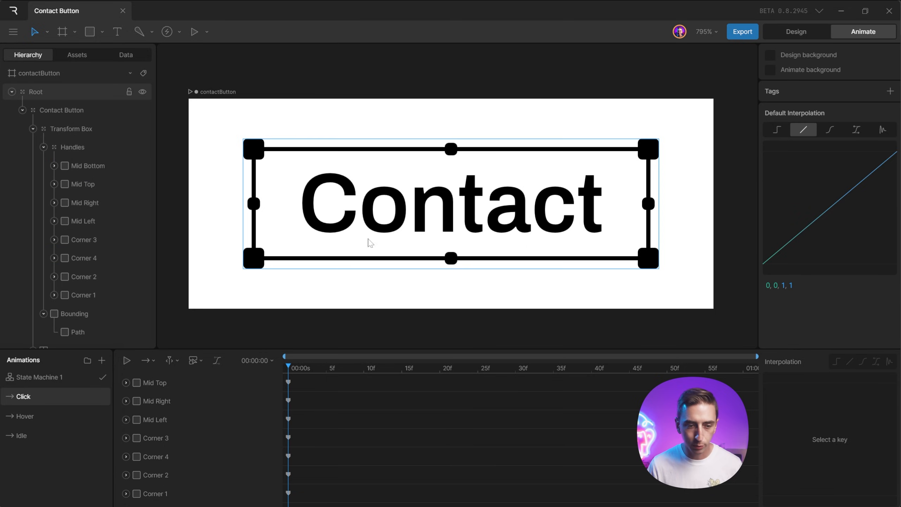
Switch between the Idle, Hover and Click timelines to compare their bounding box sizes and handle positions.
{"action": "left_click", "coordinate": [48, 418]}
{"action": "left_click", "coordinate": [42, 429]}
{"action": "left_click", "coordinate": [39, 413]}
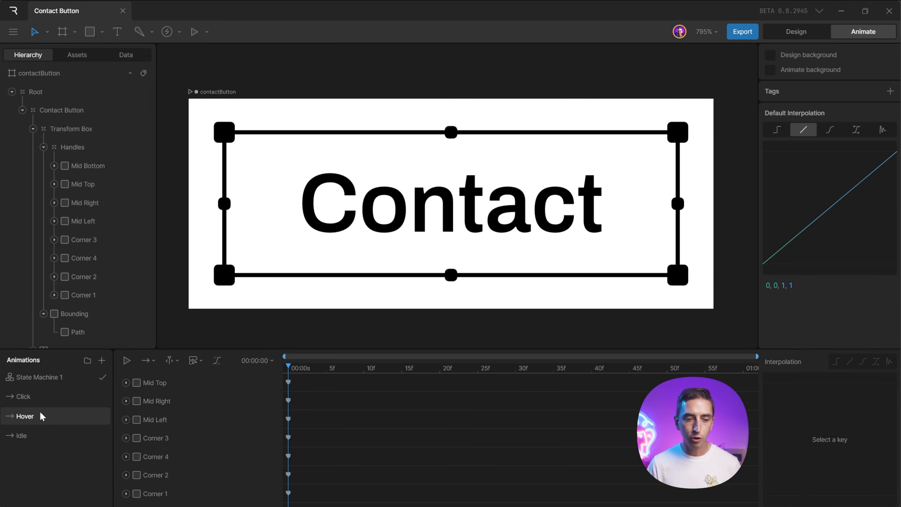
{"action": "left_click", "coordinate": [40, 401]}
{"action": "left_click", "coordinate": [39, 431]}
{"action": "left_click", "coordinate": [35, 417]}
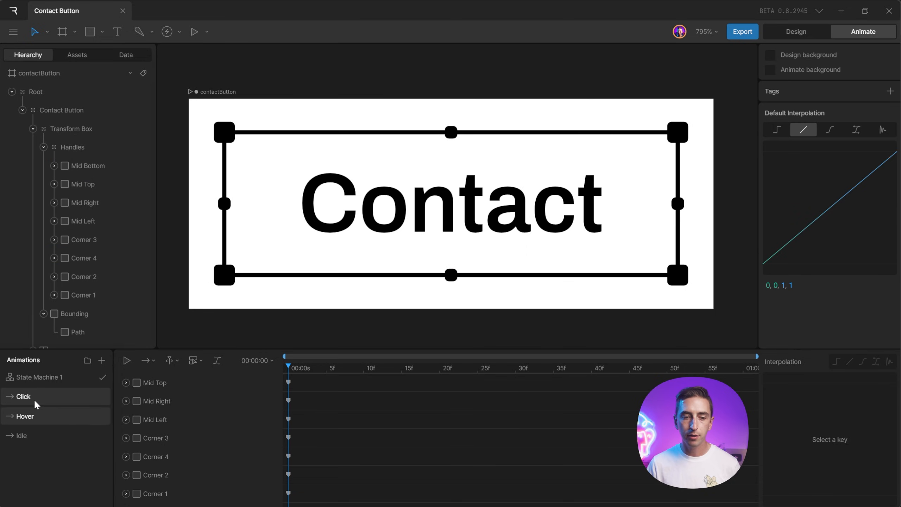
{"action": "left_click", "coordinate": [35, 401]}
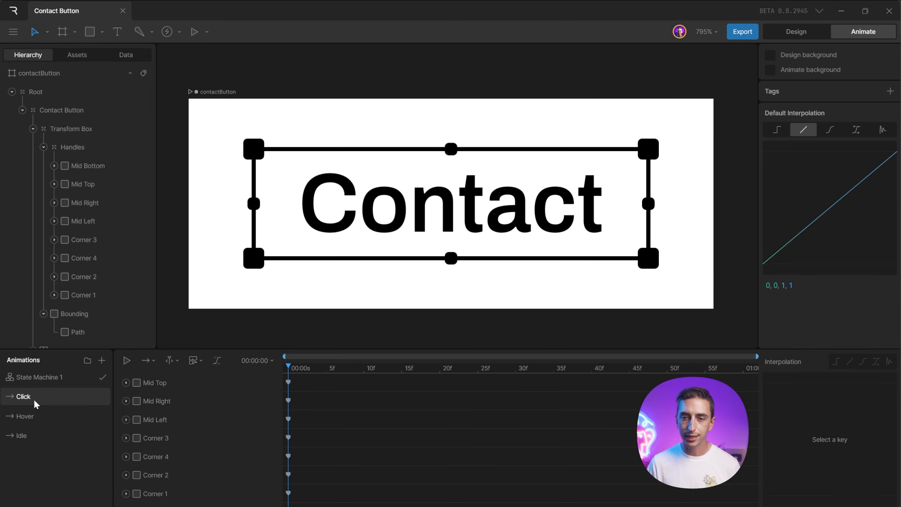
Open State Machine 1, select its Idle state, and briefly play the state machine to preview it.
{"action": "left_click", "coordinate": [28, 381]}
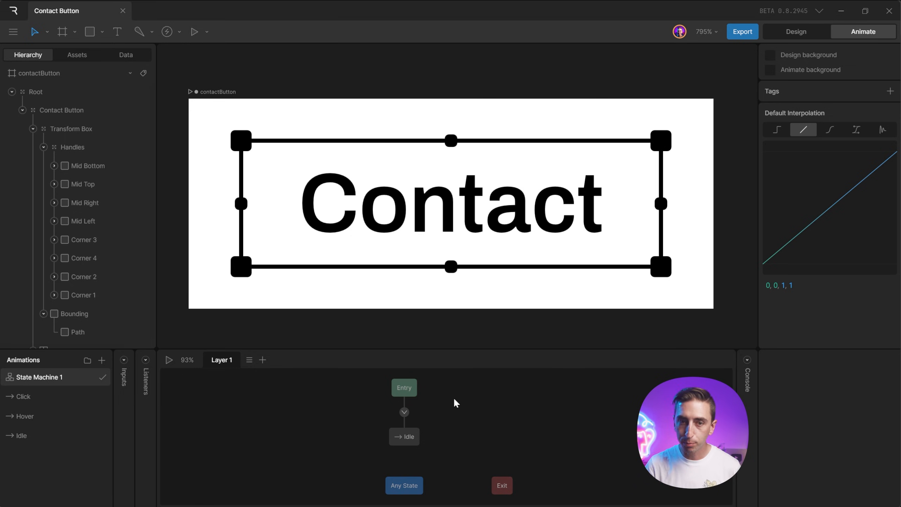
{"action": "left_click", "coordinate": [406, 439]}
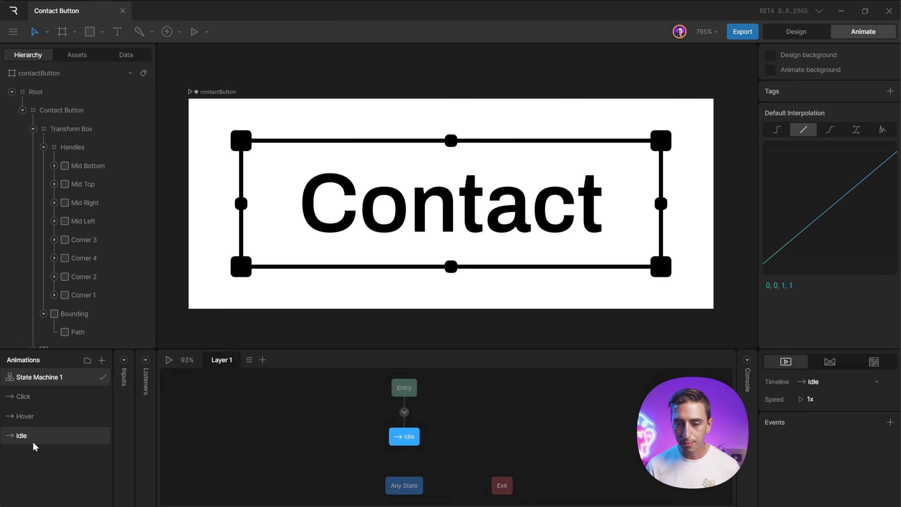
{"action": "left_click", "coordinate": [170, 362]}
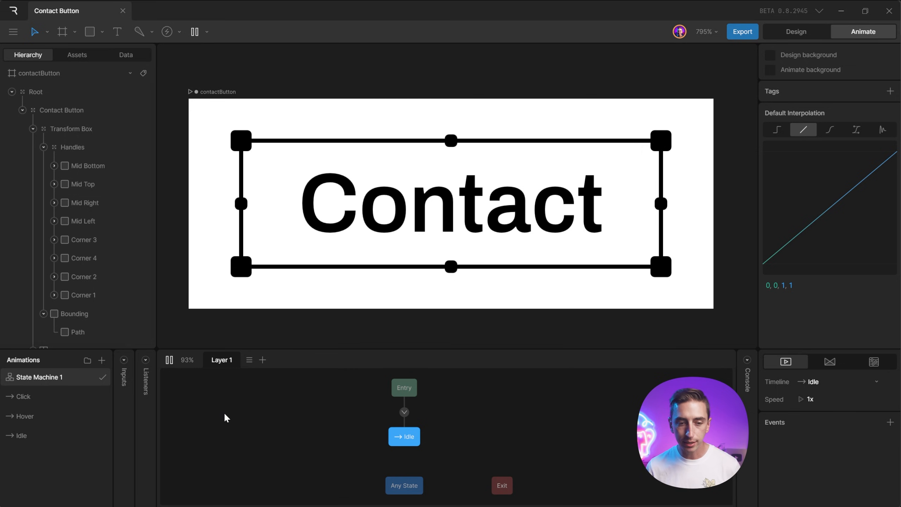
{"action": "key", "text": "space"}
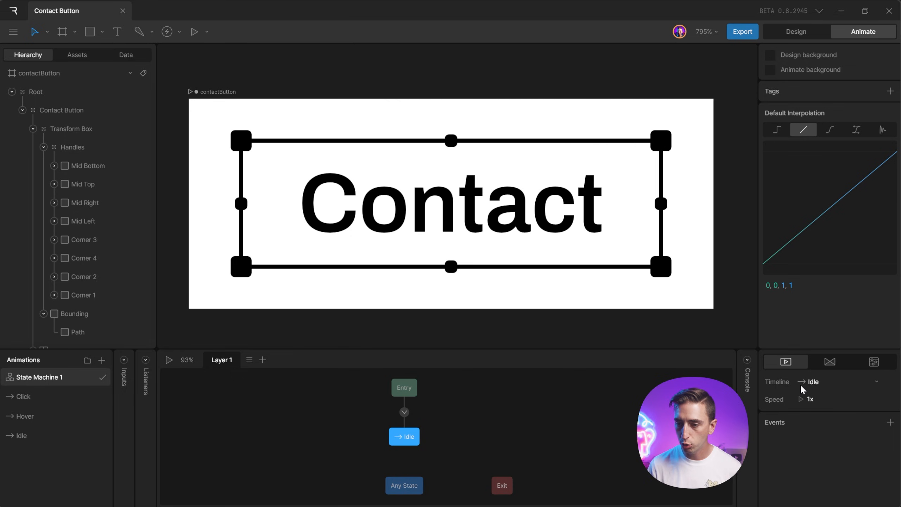
Try the Hover timeline in the entry-connected state, preview the state machine, and set the state back to Idle.
{"action": "left_click", "coordinate": [822, 381]}
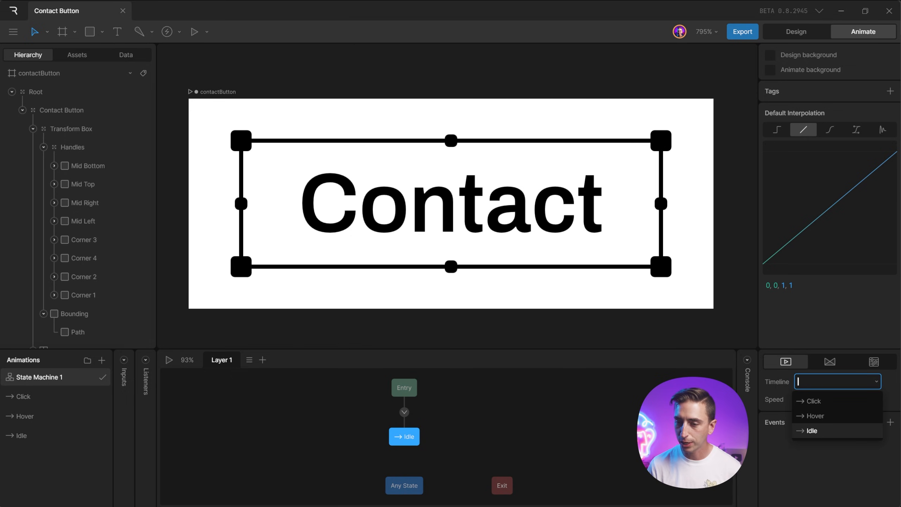
{"action": "left_click", "coordinate": [822, 416]}
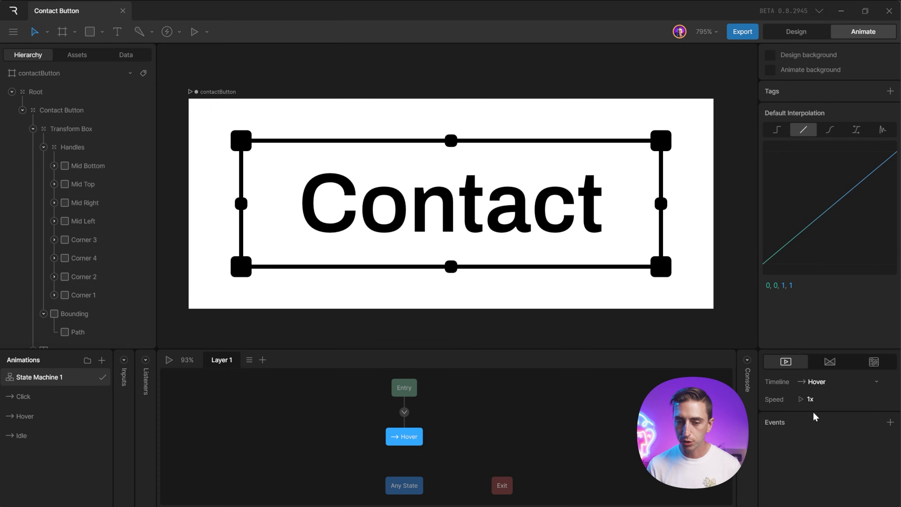
{"action": "left_click", "coordinate": [169, 360]}
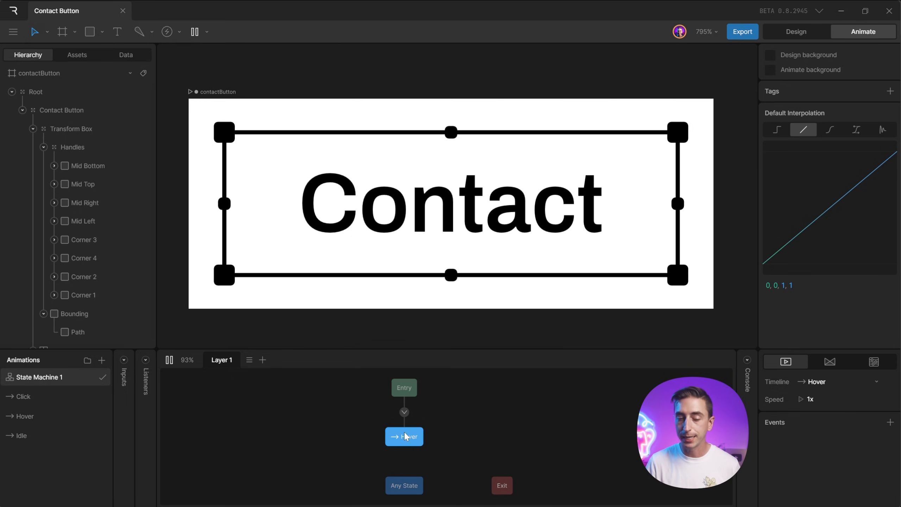
{"action": "left_click", "coordinate": [169, 360]}
{"action": "left_click", "coordinate": [818, 381]}
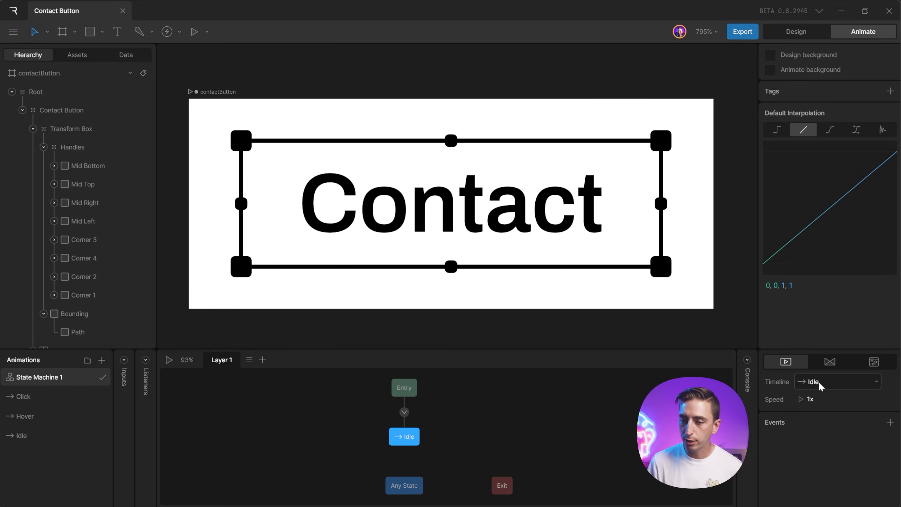
{"action": "left_click", "coordinate": [807, 384]}
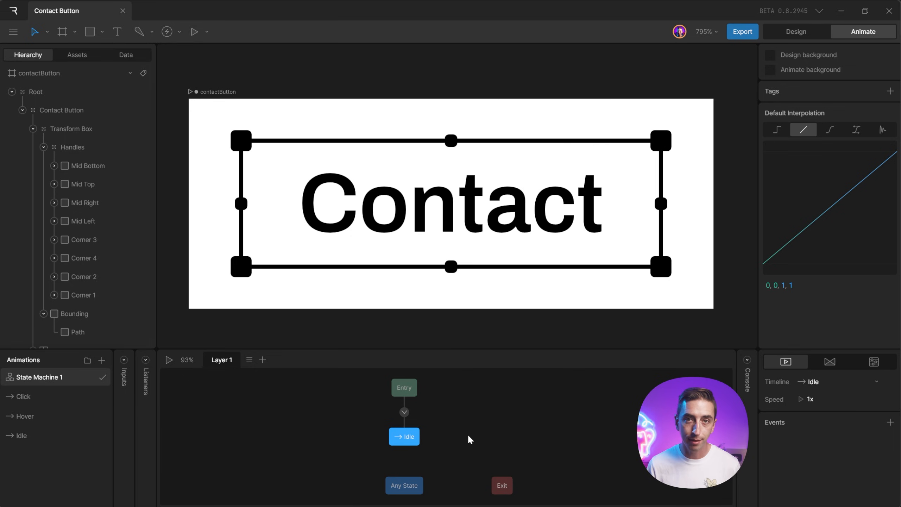
Move the Idle state aside, add the Hover and Click timelines as states, and line all three up in a row.
{"action": "left_click_drag", "start_coordinate": [408, 440], "coordinate": [320, 436]}
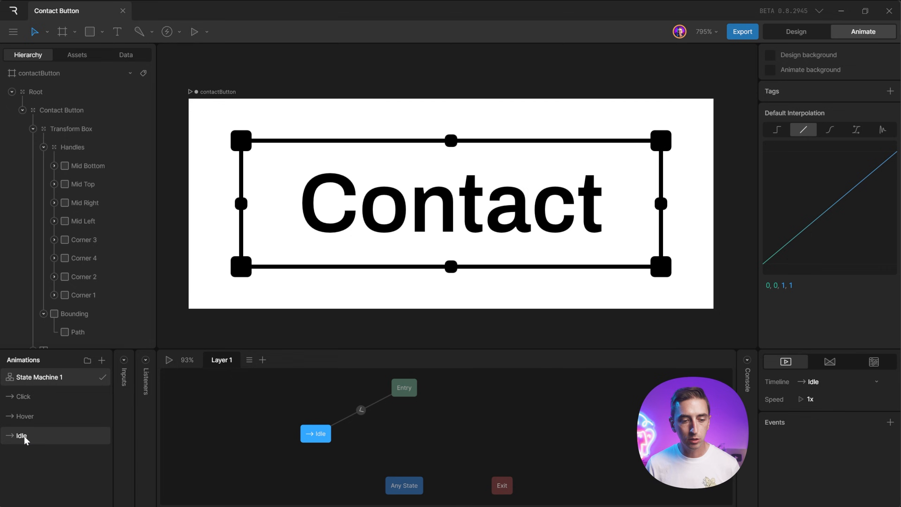
{"action": "left_click_drag", "start_coordinate": [21, 416], "coordinate": [399, 426]}
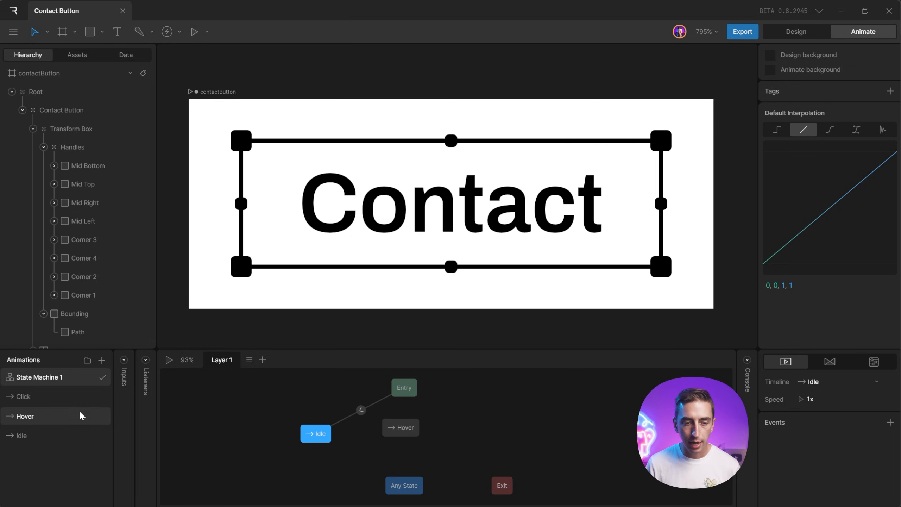
{"action": "left_click_drag", "start_coordinate": [21, 395], "coordinate": [482, 427]}
{"action": "left_click_drag", "start_coordinate": [398, 432], "coordinate": [401, 439]}
{"action": "left_click", "coordinate": [489, 429]}
{"action": "left_click_drag", "start_coordinate": [490, 431], "coordinate": [494, 436]}
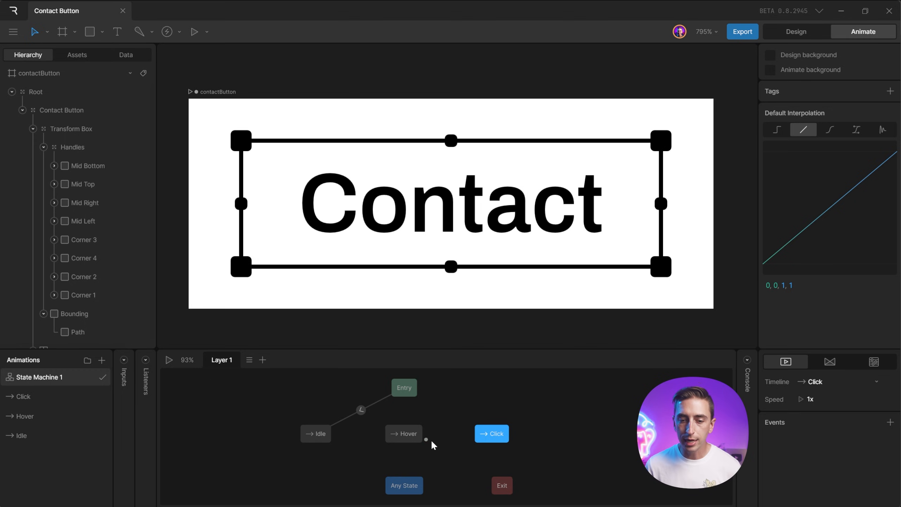
Create a transition from the Idle state to the Hover state, play the state machine, and open the transition's settings.
{"action": "left_click_drag", "start_coordinate": [334, 431], "coordinate": [401, 432]}
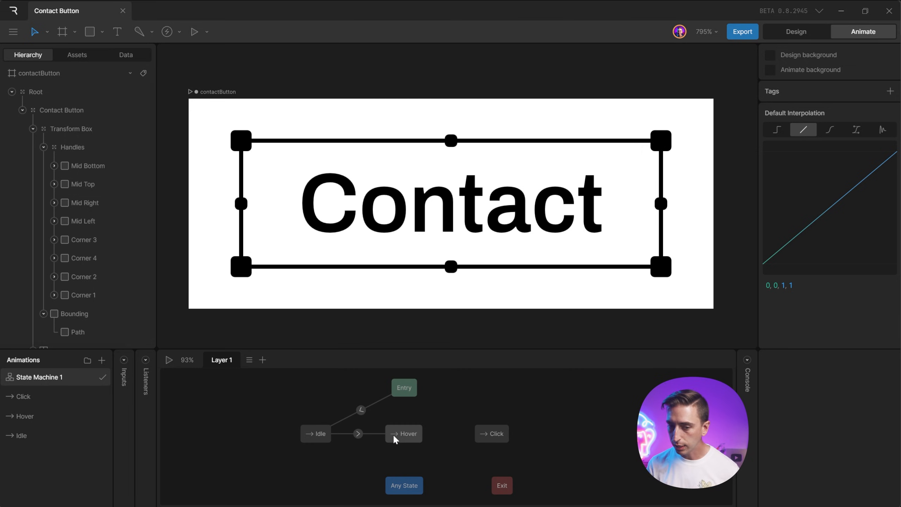
{"action": "left_click", "coordinate": [167, 358]}
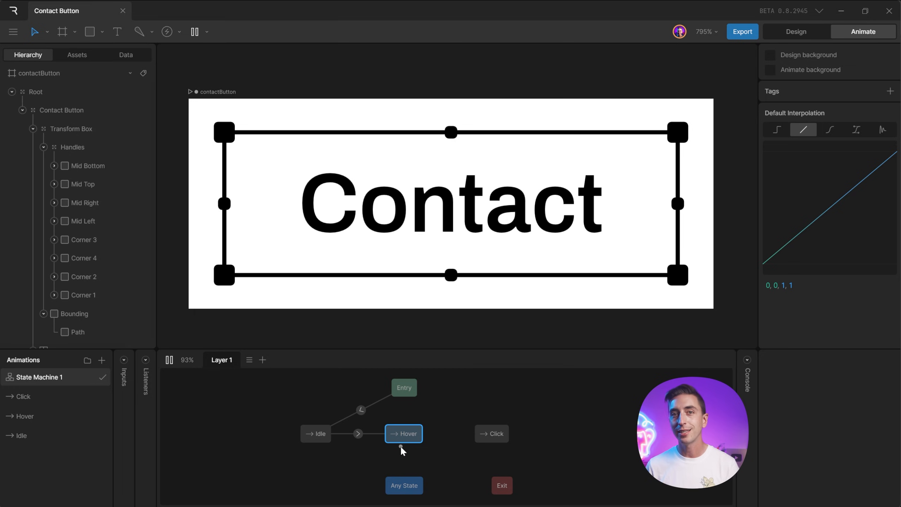
{"action": "left_click", "coordinate": [359, 435]}
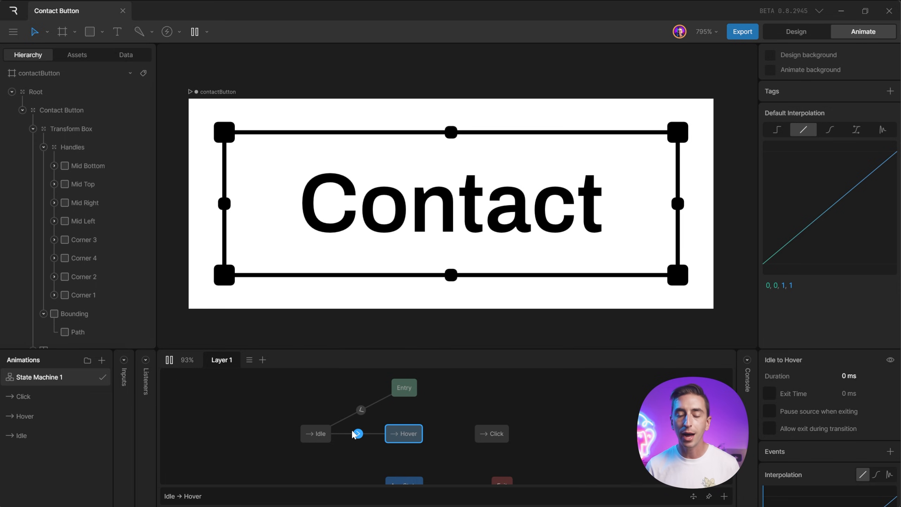
Stop the preview and add a Boolean input named isHovering to the state machine.
{"action": "left_click", "coordinate": [124, 360]}
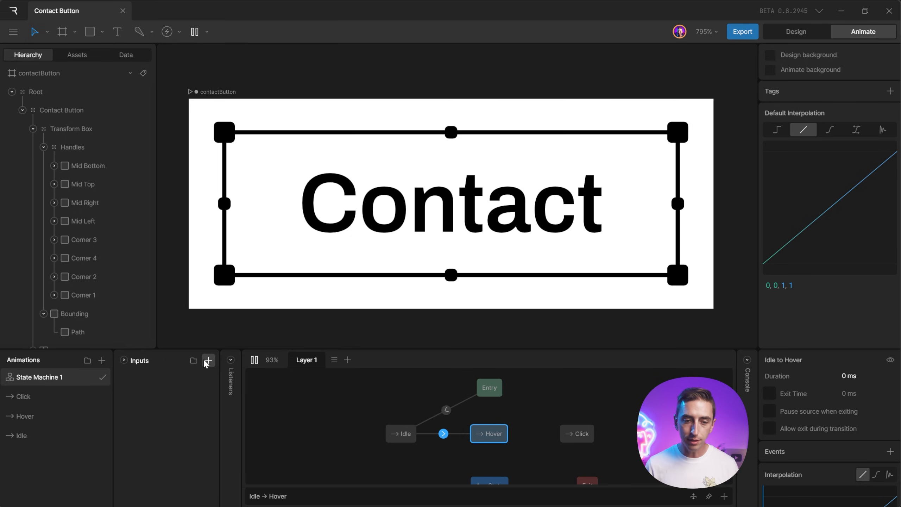
{"action": "left_click", "coordinate": [254, 360]}
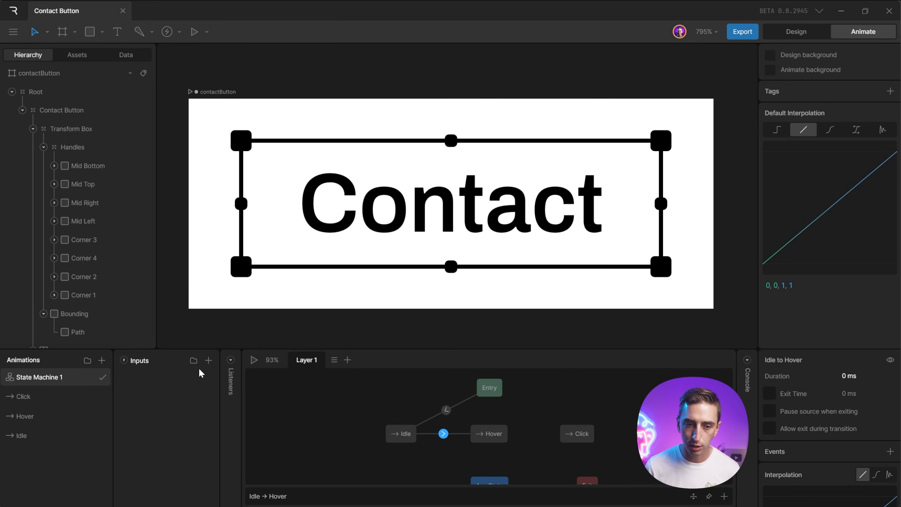
{"action": "left_click", "coordinate": [209, 361]}
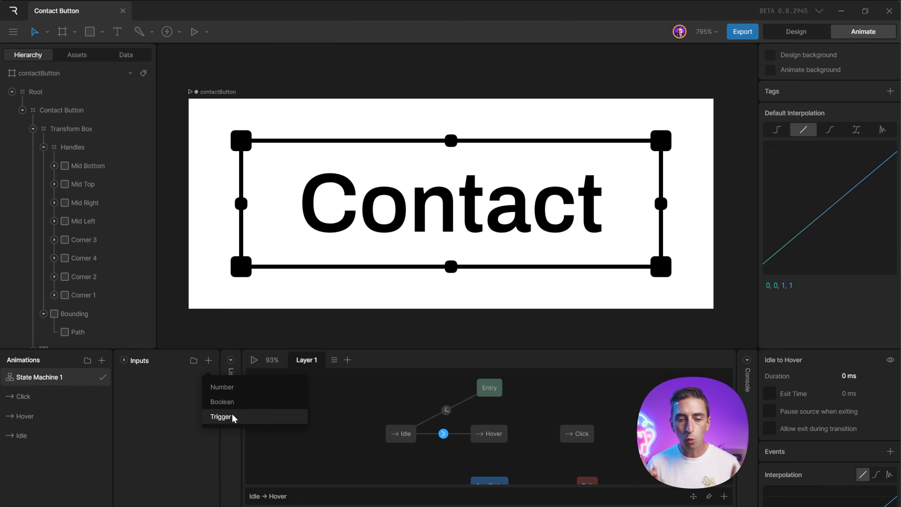
{"action": "left_click", "coordinate": [227, 404]}
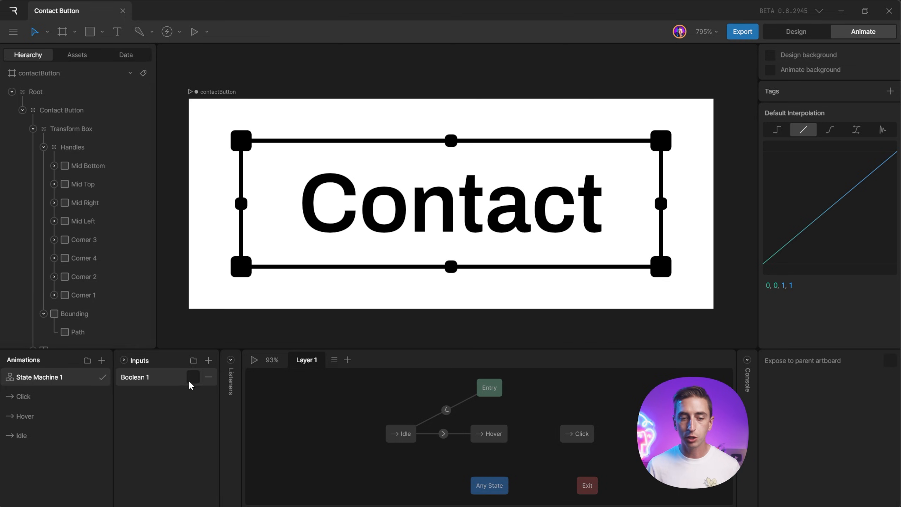
{"action": "double_click", "coordinate": [143, 379]}
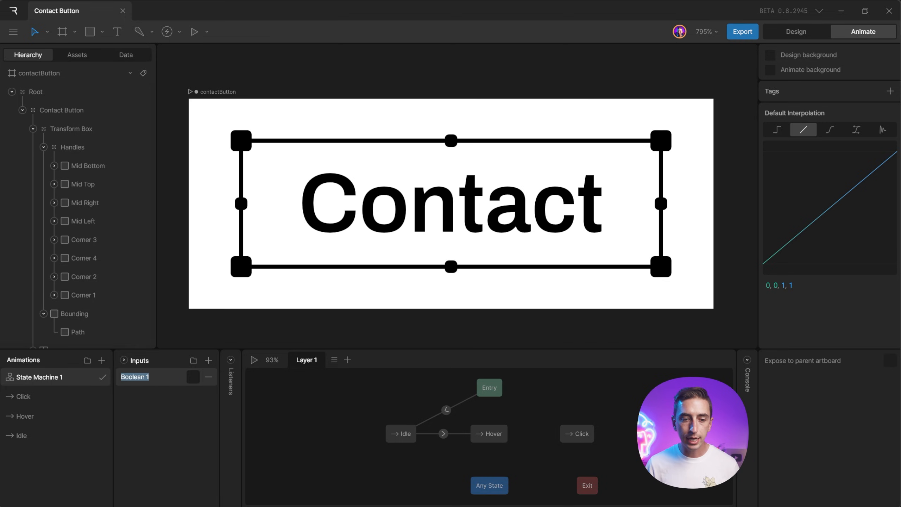
{"action": "type", "text": "isHovering"}
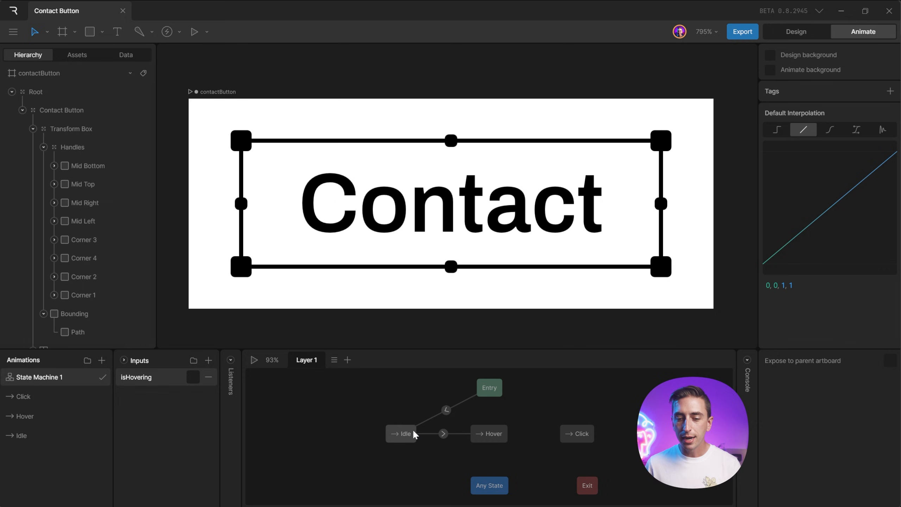
Add a condition to the Idle-to-Hover transition requiring isHovering to be true, and test it by playing the state machine and enabling isHovering.
{"action": "left_click", "coordinate": [443, 433]}
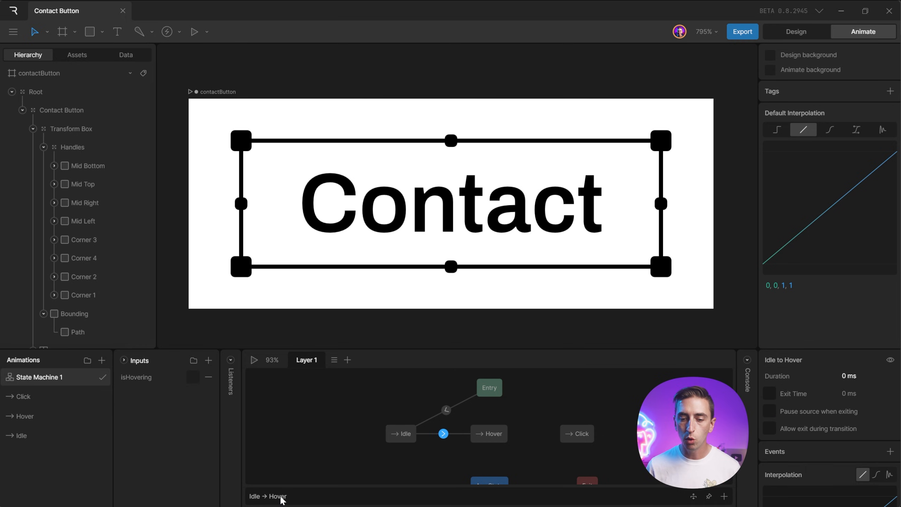
{"action": "left_click", "coordinate": [724, 495]}
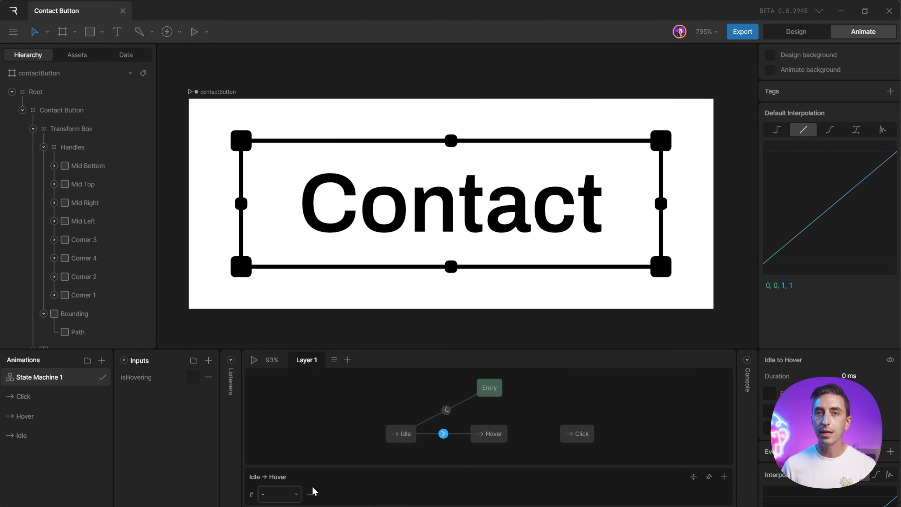
{"action": "left_click", "coordinate": [264, 493]}
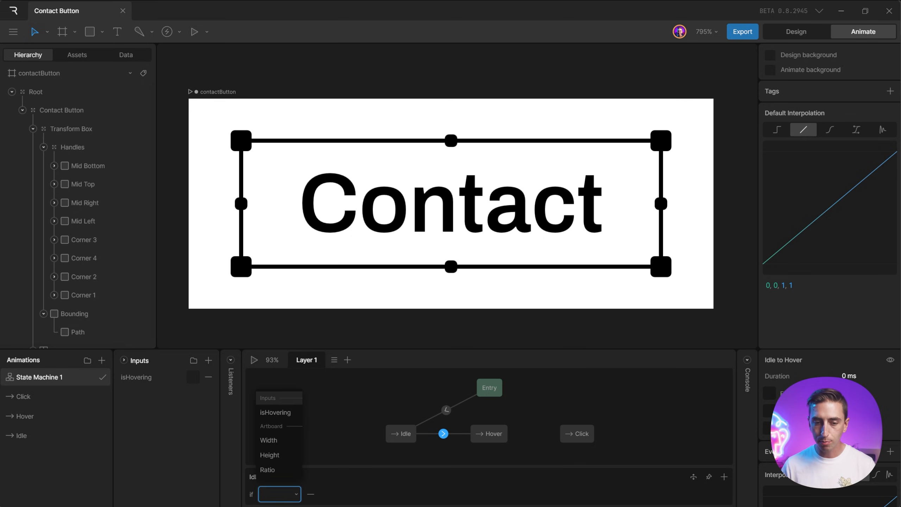
{"action": "left_click", "coordinate": [280, 414]}
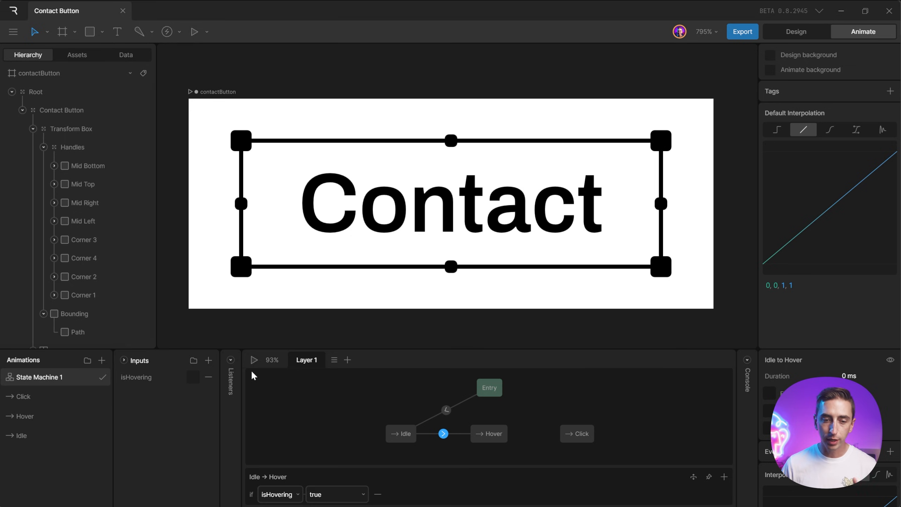
{"action": "left_click", "coordinate": [254, 360]}
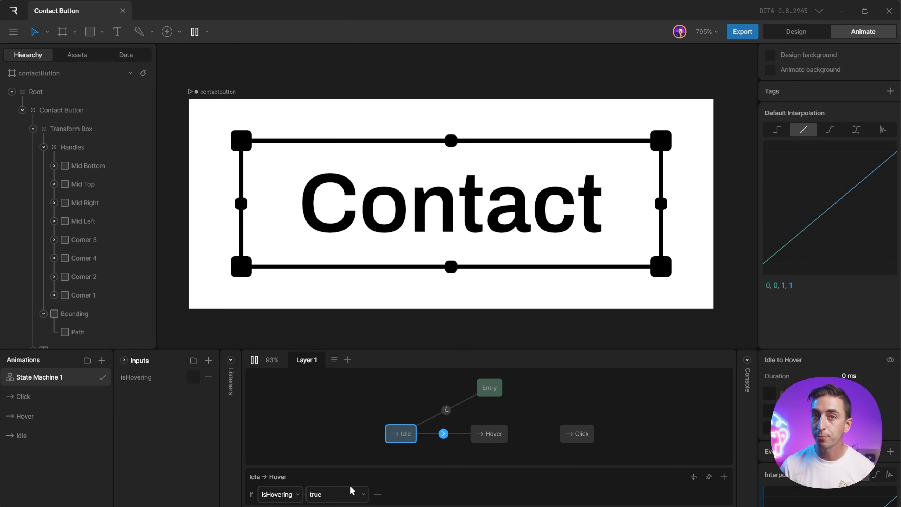
{"action": "left_click", "coordinate": [192, 378]}
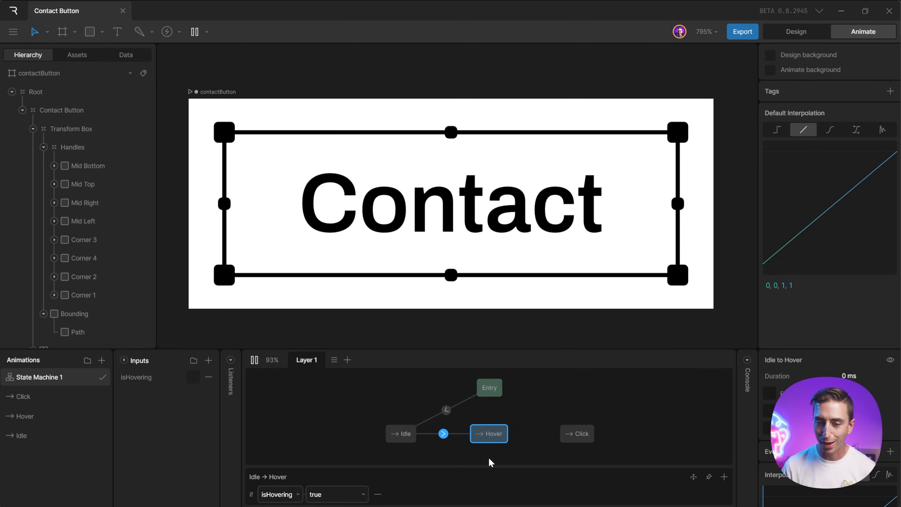
Create a return transition from the Hover state to the Idle state and inspect the settings of both transitions.
{"action": "left_click_drag", "start_coordinate": [468, 441], "coordinate": [409, 436]}
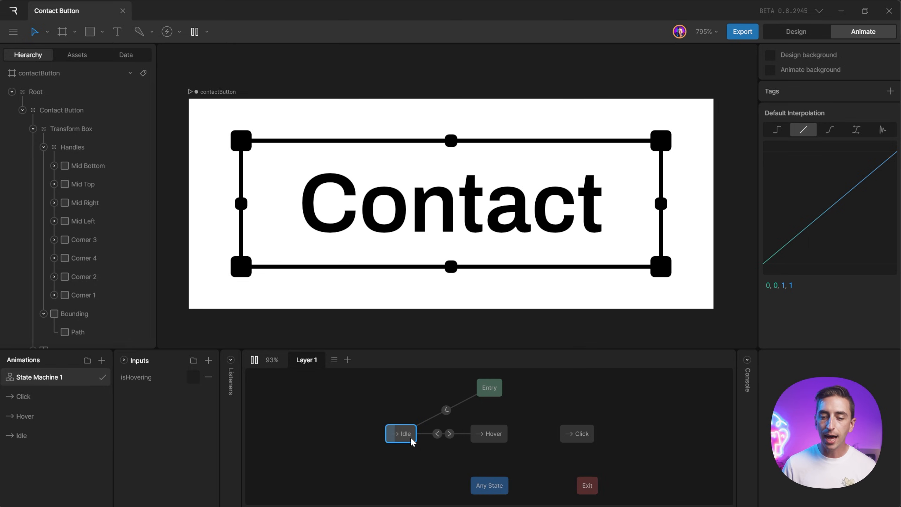
{"action": "left_click", "coordinate": [448, 433]}
{"action": "left_click", "coordinate": [437, 433]}
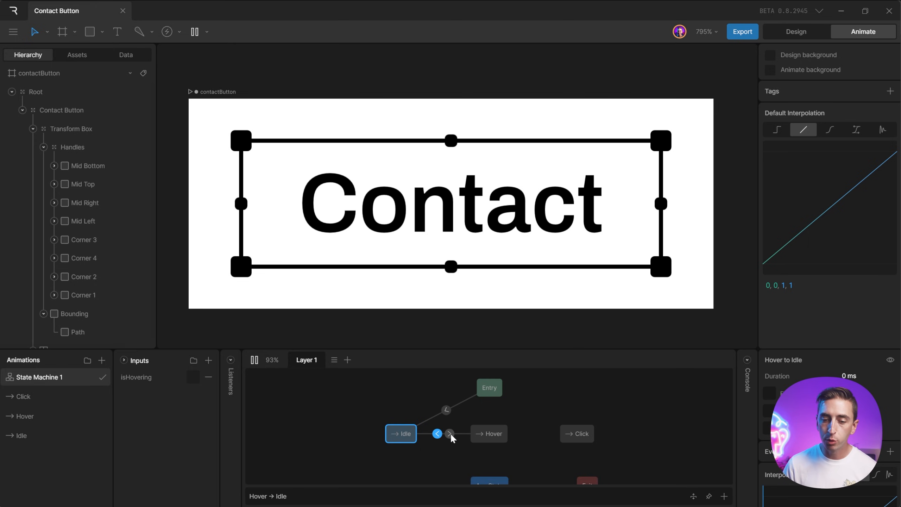
{"action": "left_click", "coordinate": [448, 434]}
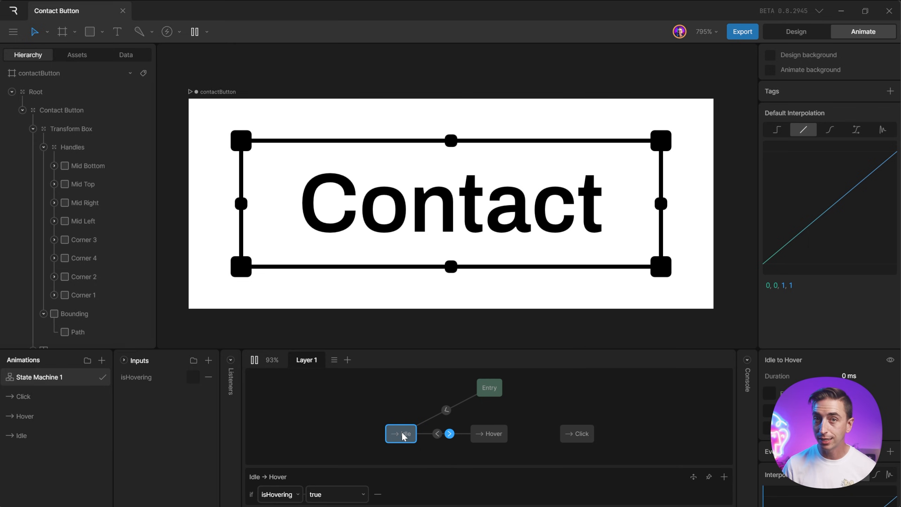
Add a condition to the Hover-to-Idle transition requiring isHovering to be false.
{"action": "left_click", "coordinate": [437, 434]}
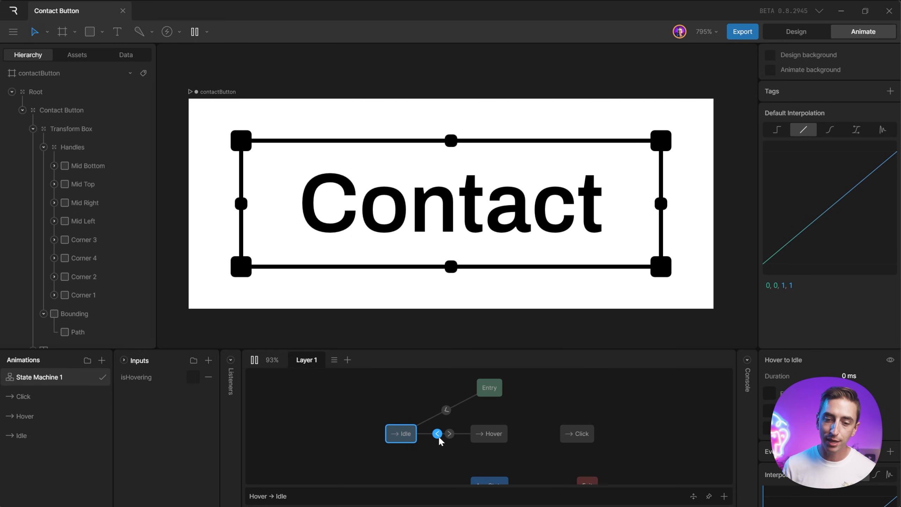
{"action": "right_click", "coordinate": [437, 434]}
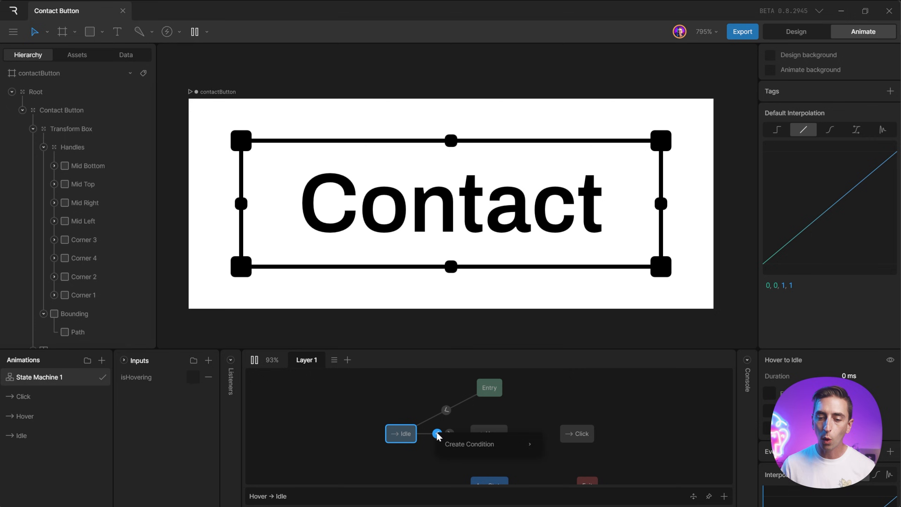
{"action": "mouse_move", "coordinate": [457, 446]}
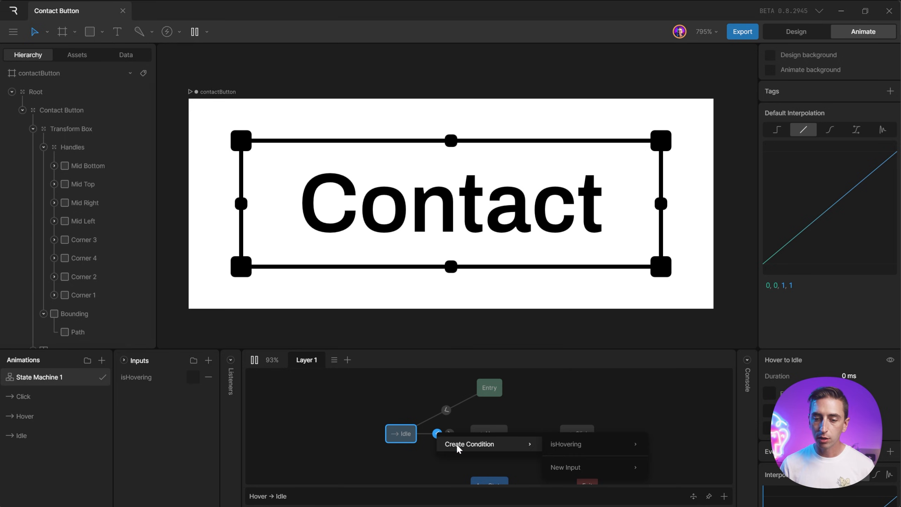
{"action": "mouse_move", "coordinate": [565, 449]}
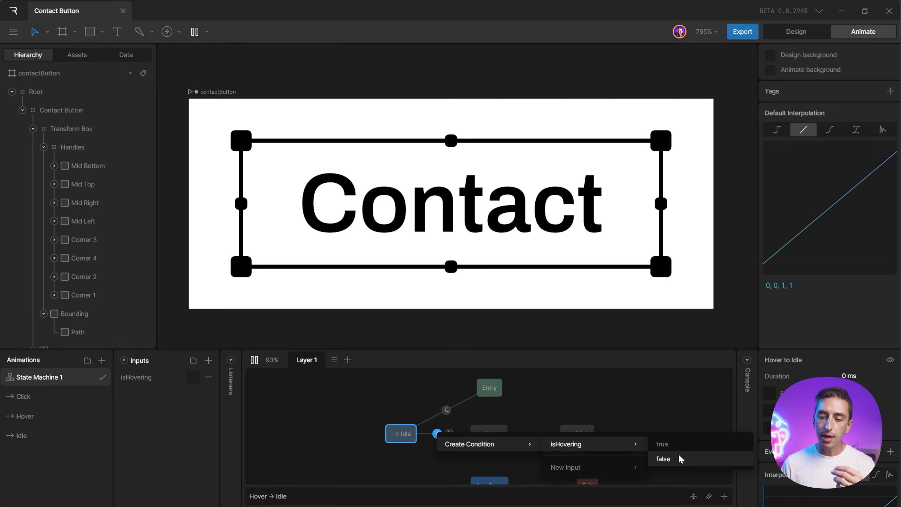
{"action": "left_click", "coordinate": [664, 459]}
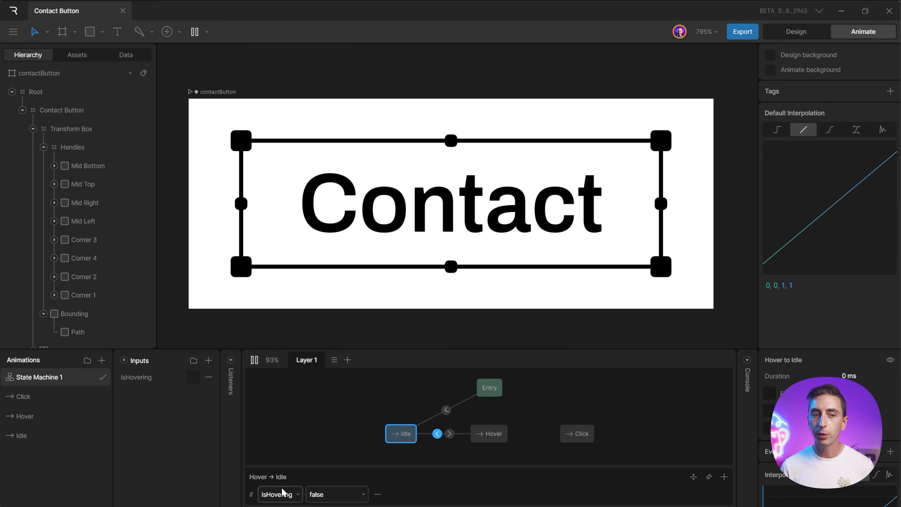
{"action": "left_click", "coordinate": [451, 432]}
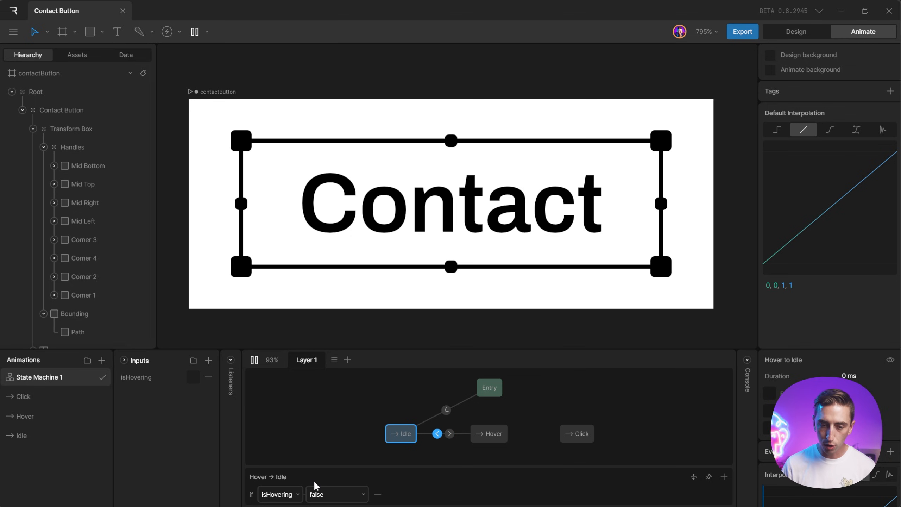
Switch the isHovering input on and off repeatedly to test the changes between the Idle and Hover states.
{"action": "left_click", "coordinate": [193, 377]}
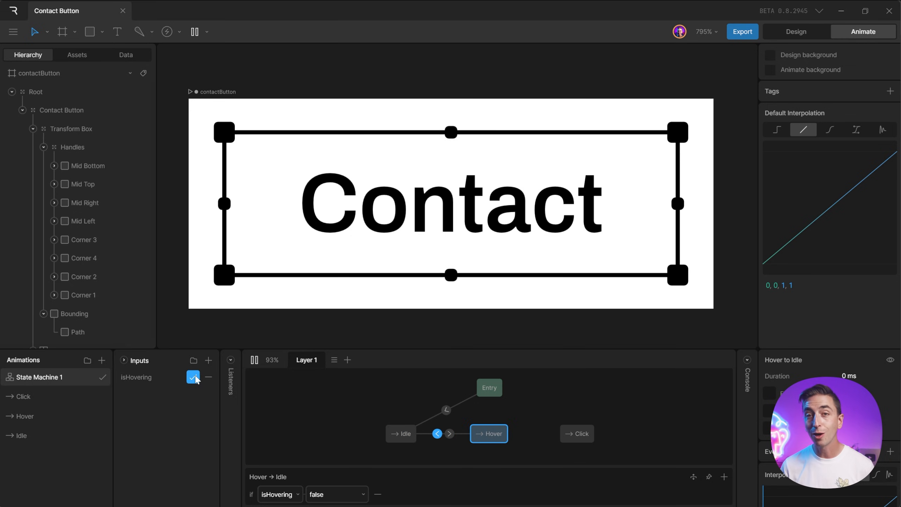
{"action": "left_click", "coordinate": [193, 377]}
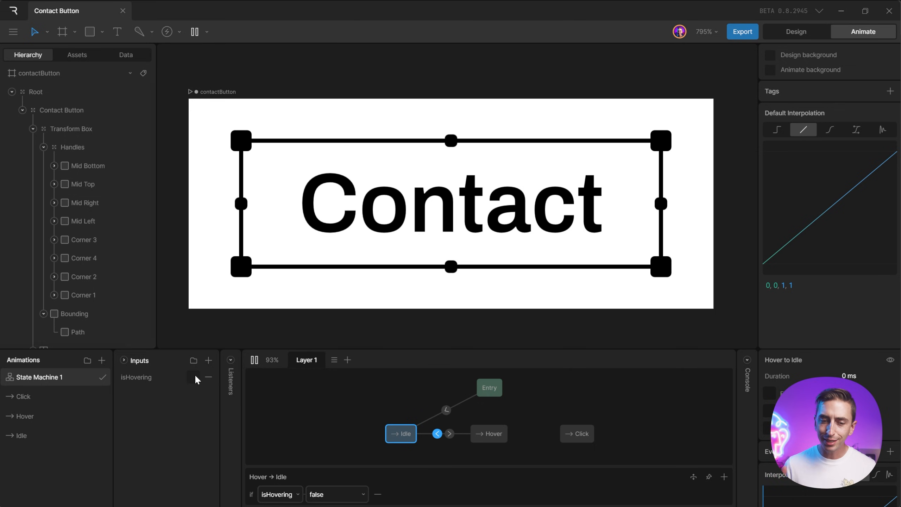
{"action": "left_click", "coordinate": [193, 378]}
{"action": "left_click", "coordinate": [193, 377]}
{"action": "left_click", "coordinate": [194, 377]}
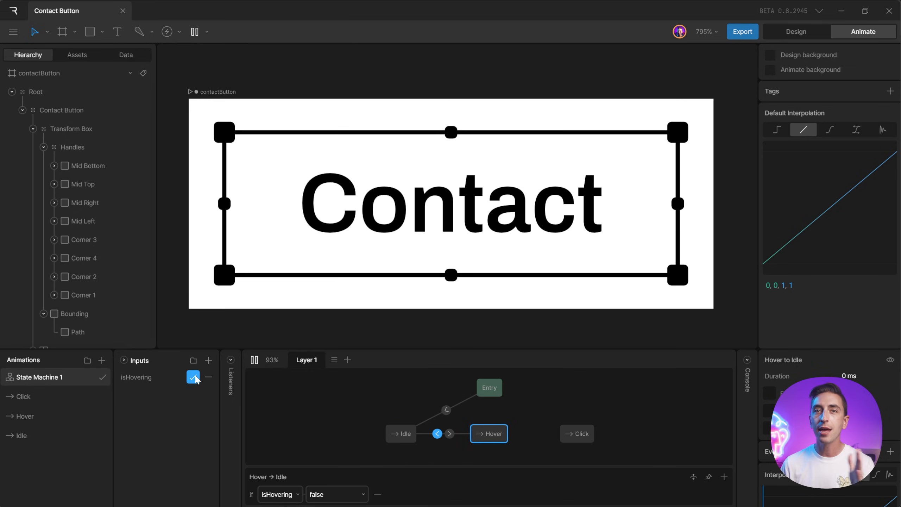
{"action": "left_click", "coordinate": [193, 378]}
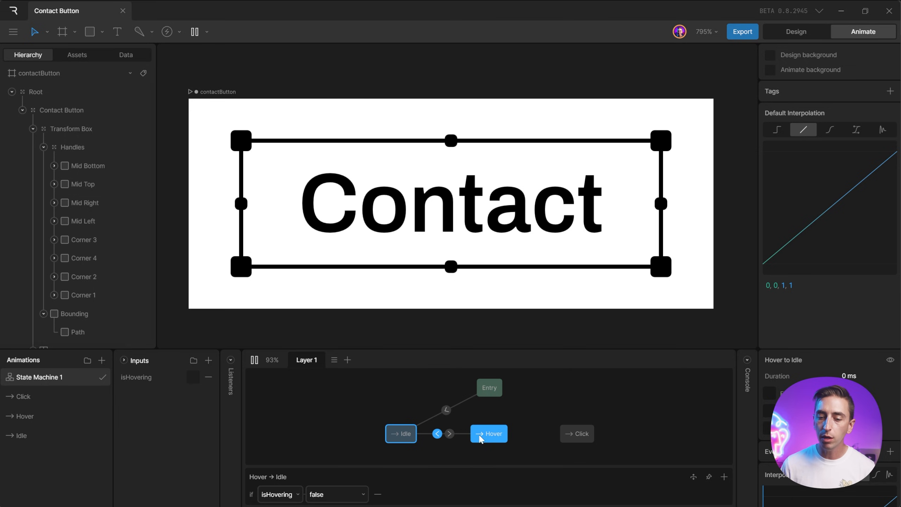
Move the Hover state farther from Idle and give both transitions between them a cubic interpolation curve of .69, 0, .33, 1.
{"action": "left_click_drag", "start_coordinate": [483, 435], "coordinate": [515, 433]}
{"action": "left_click", "coordinate": [461, 434]}
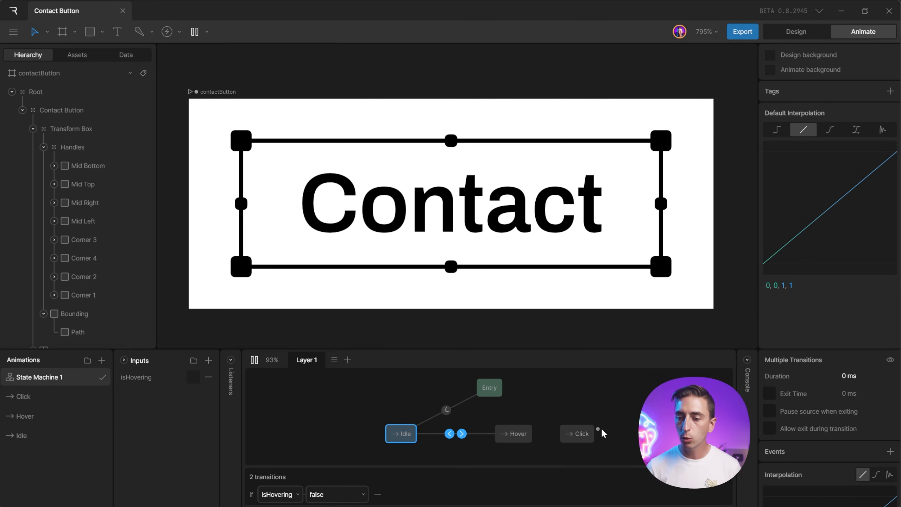
{"action": "scroll", "coordinate": [808, 370], "scroll_direction": "down", "scroll_amount": 2}
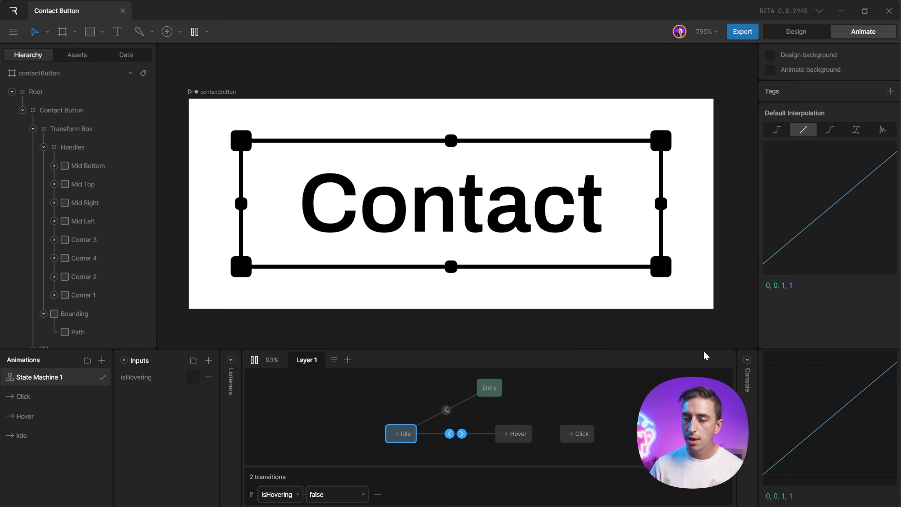
{"action": "left_click_drag", "start_coordinate": [703, 349], "coordinate": [699, 302]}
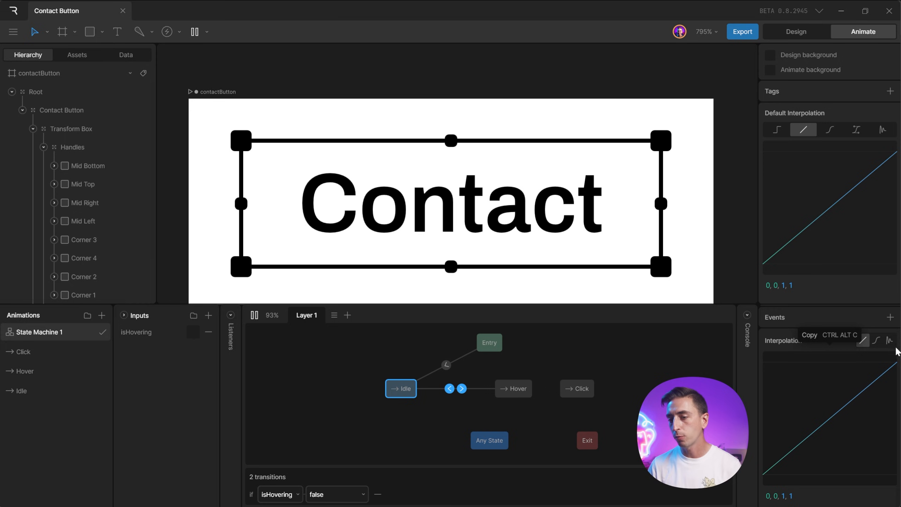
{"action": "left_click", "coordinate": [875, 341]}
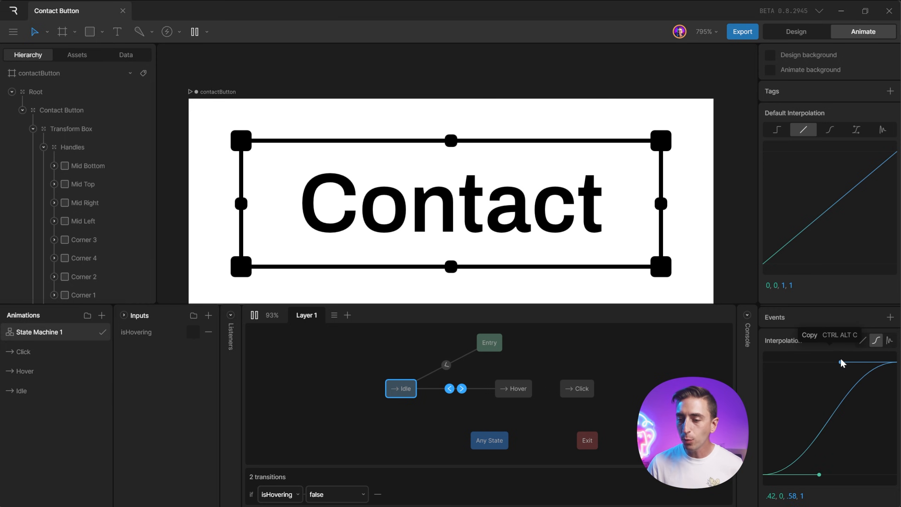
{"action": "left_click_drag", "start_coordinate": [840, 363], "coordinate": [805, 361]}
{"action": "left_click_drag", "start_coordinate": [819, 474], "coordinate": [854, 475]}
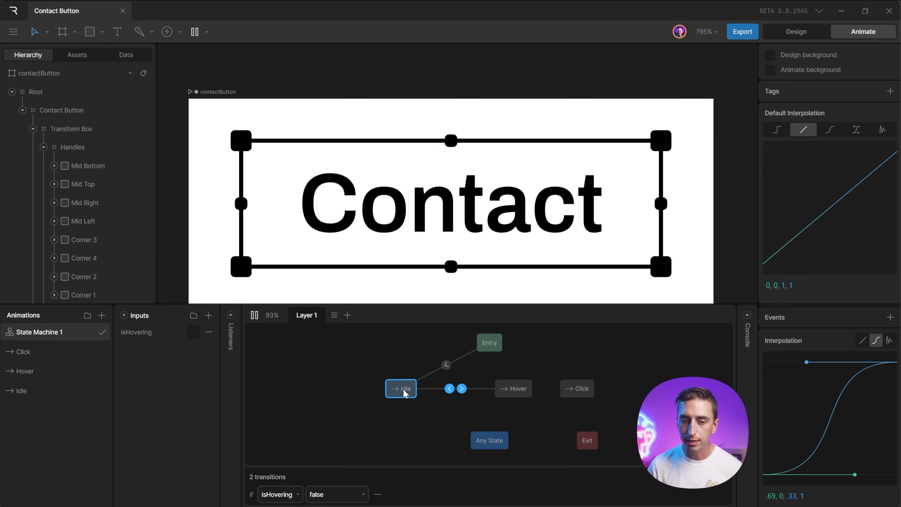
Toggle isHovering several times to check the two transitions with the cubic interpolation.
{"action": "left_click", "coordinate": [191, 331]}
{"action": "left_click", "coordinate": [191, 330]}
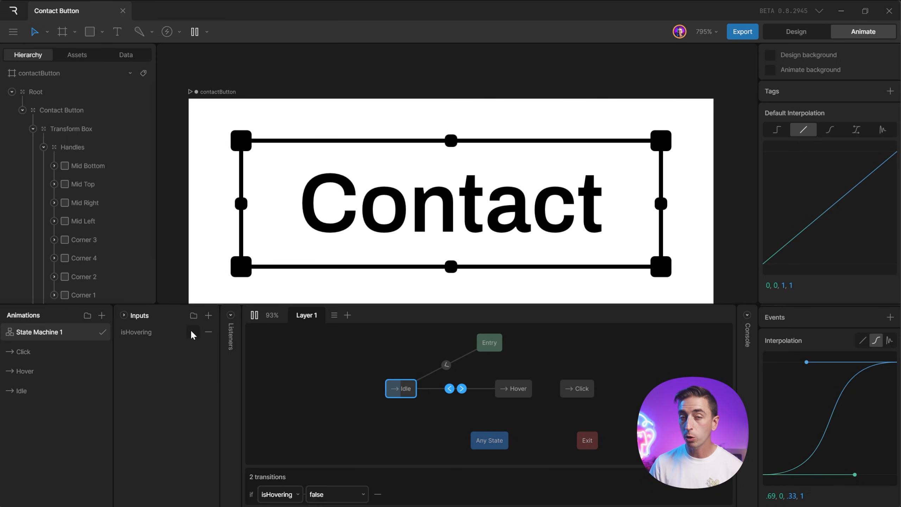
{"action": "left_click", "coordinate": [191, 332]}
{"action": "left_click", "coordinate": [190, 332]}
{"action": "left_click", "coordinate": [191, 332]}
{"action": "left_click", "coordinate": [191, 332]}
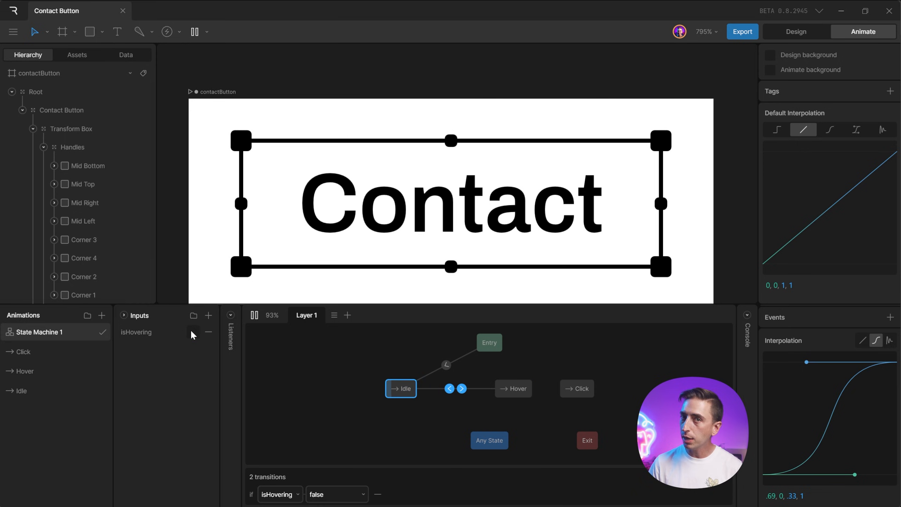
{"action": "left_click", "coordinate": [192, 333]}
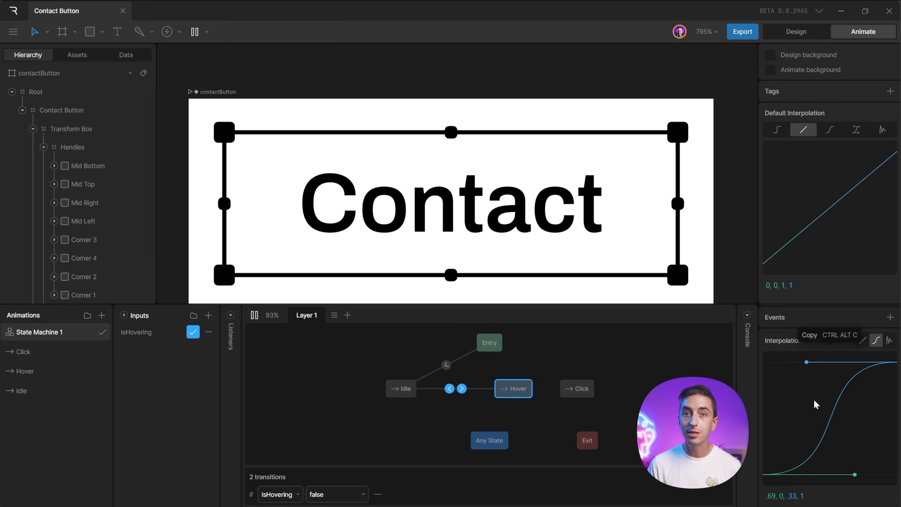
Try a duration of 250 ms on both Idle and Hover transitions and preview the blend by toggling isHovering.
{"action": "scroll", "coordinate": [813, 399], "scroll_direction": "up", "scroll_amount": 3}
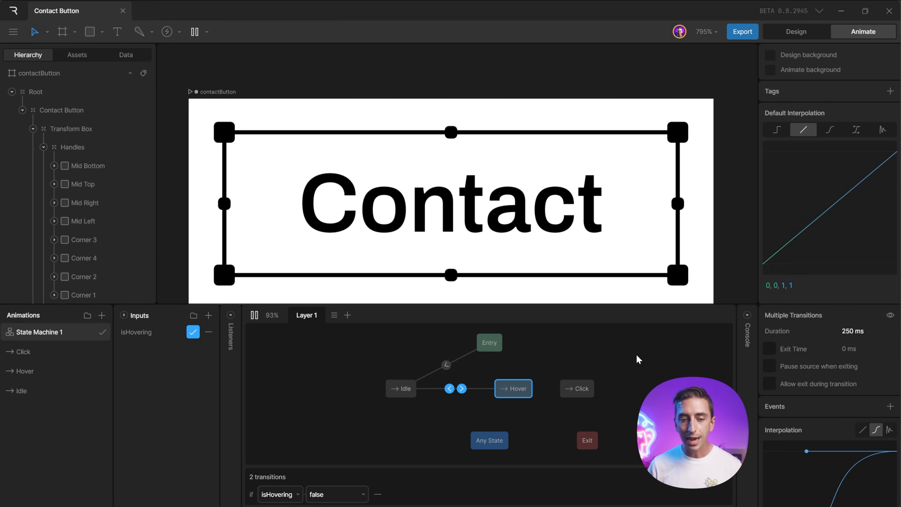
{"action": "left_click", "coordinate": [193, 331]}
{"action": "left_click", "coordinate": [193, 332]}
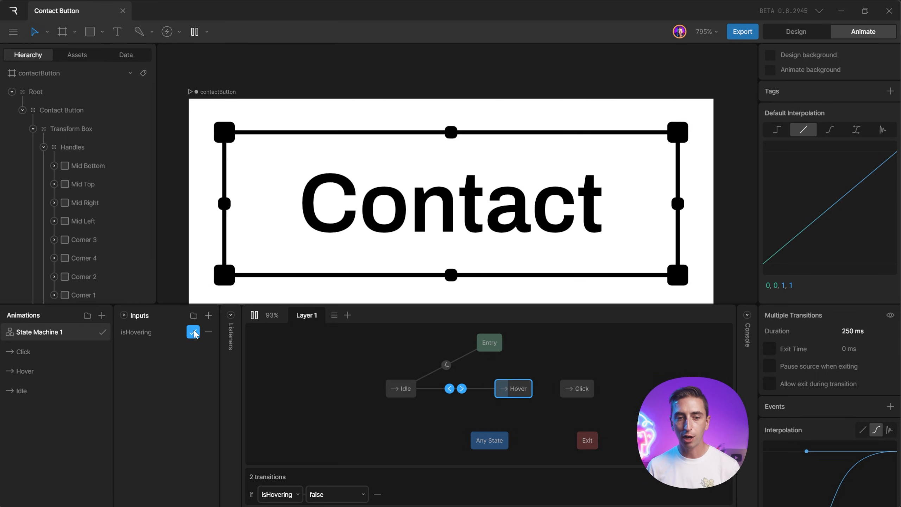
{"action": "left_click", "coordinate": [192, 332]}
{"action": "left_click", "coordinate": [193, 332]}
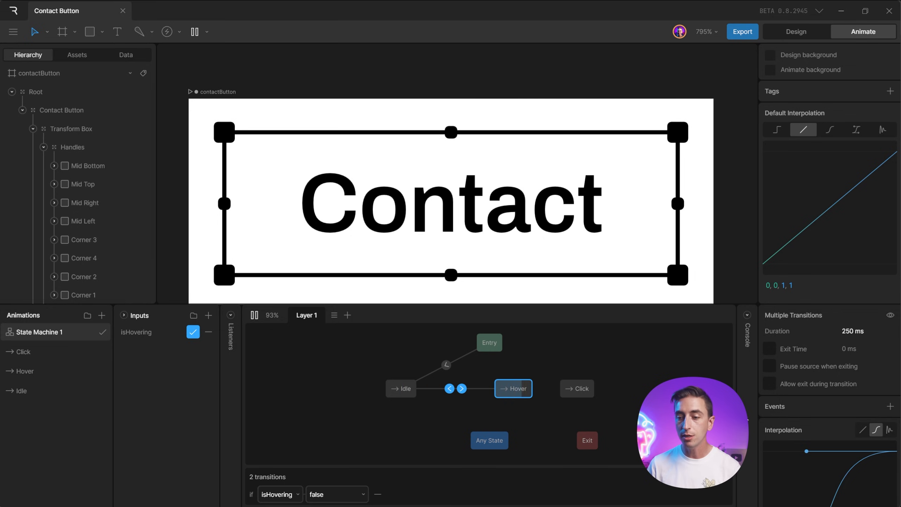
{"action": "scroll", "coordinate": [790, 423], "scroll_direction": "down", "scroll_amount": 3}
{"action": "scroll", "coordinate": [791, 422], "scroll_direction": "up", "scroll_amount": 3}
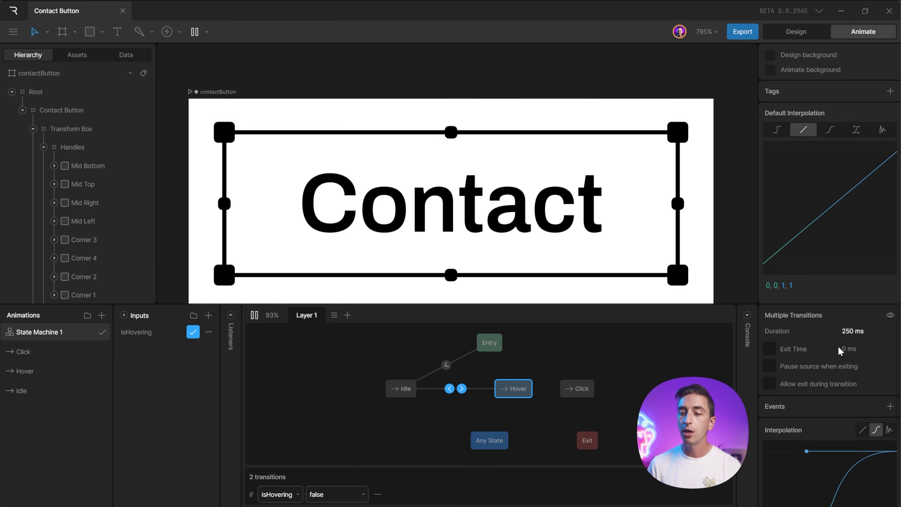
{"action": "left_click", "coordinate": [191, 332]}
{"action": "left_click", "coordinate": [191, 332]}
{"action": "left_click", "coordinate": [191, 332]}
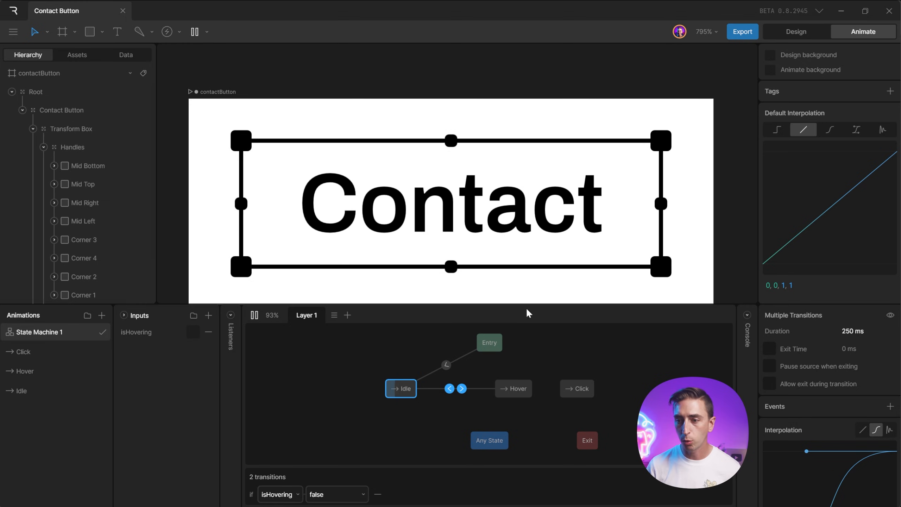
Set the duration of both Idle and Hover transitions to 100 ms and preview them with the isHovering input.
{"action": "left_click", "coordinate": [853, 331]}
{"action": "type", "text": "100"}
{"action": "key", "text": "Return"}
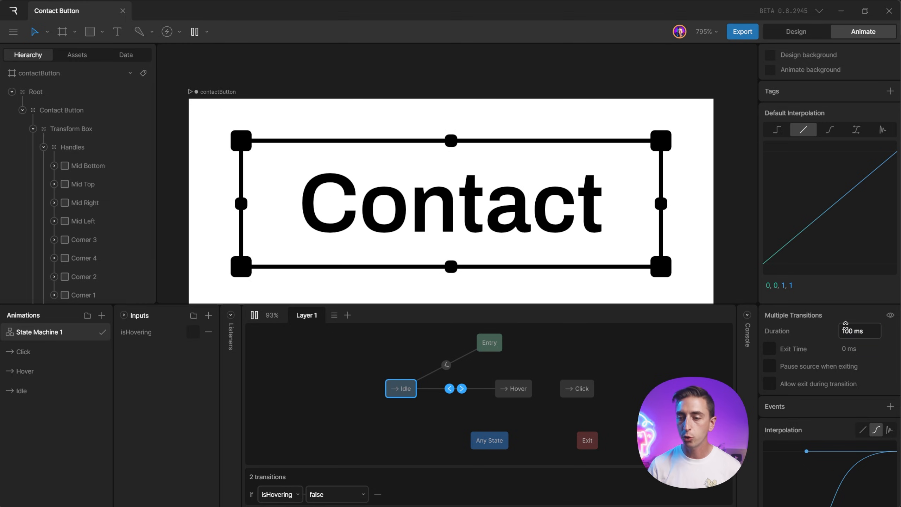
{"action": "left_click", "coordinate": [192, 332]}
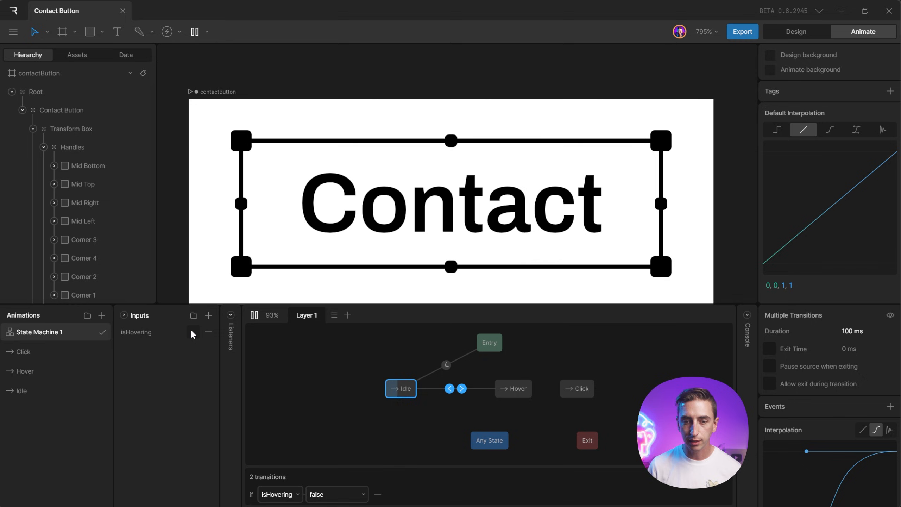
{"action": "left_click", "coordinate": [193, 332]}
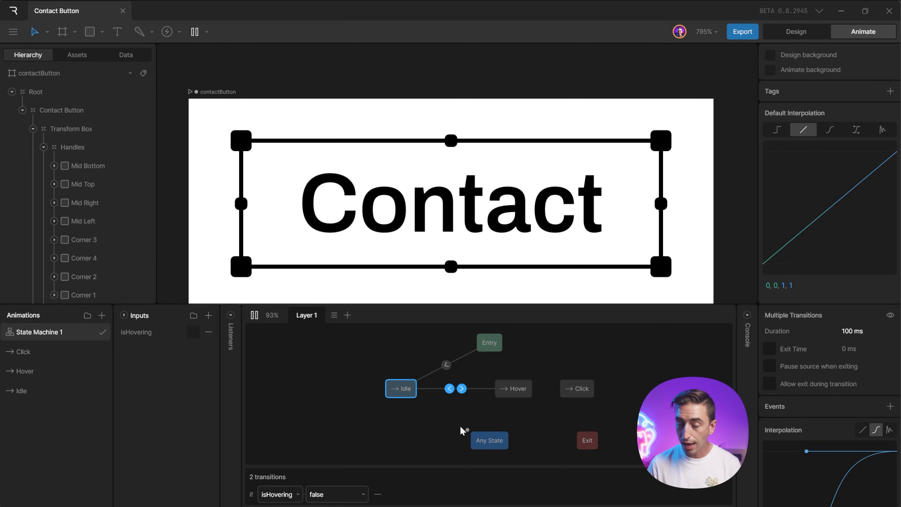
Reshape the cubic interpolation curve of both Idle and Hover transitions to .15, .51, .33, 1.
{"action": "scroll", "coordinate": [854, 449], "scroll_direction": "down", "scroll_amount": 3}
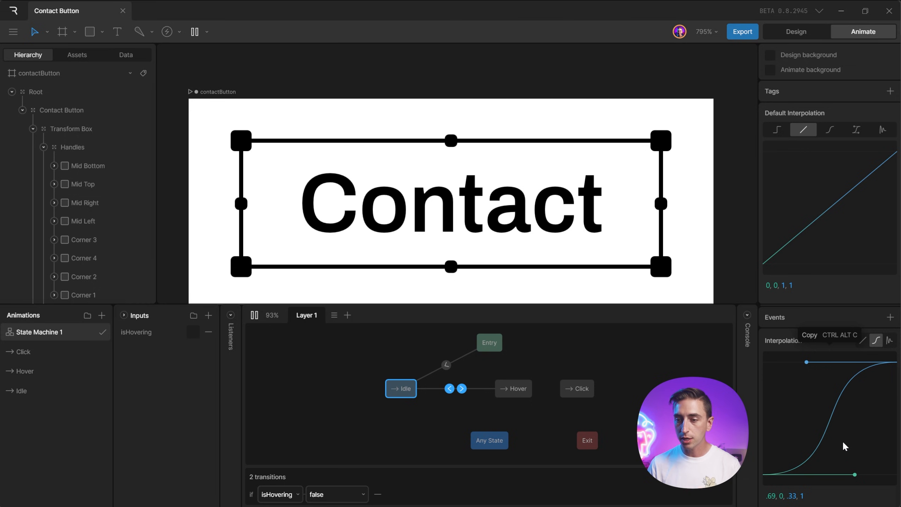
{"action": "scroll", "coordinate": [842, 441], "scroll_direction": "up", "scroll_amount": 3}
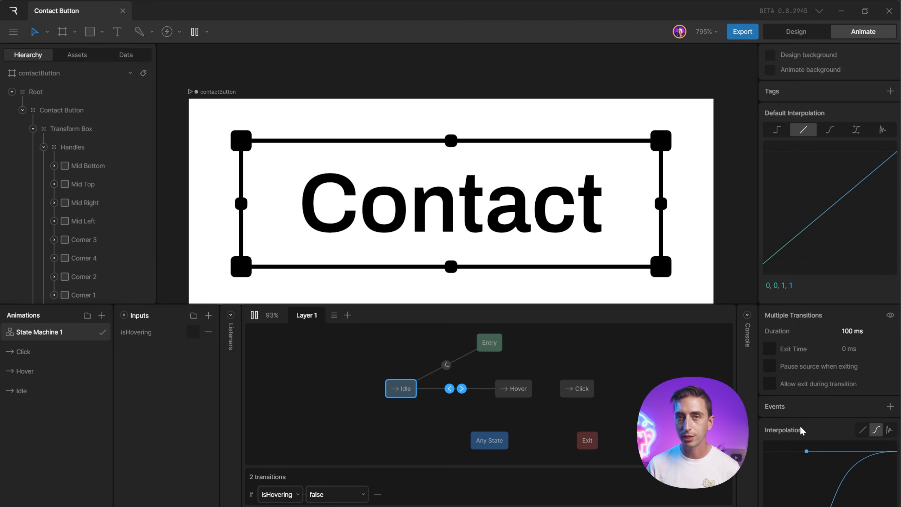
{"action": "scroll", "coordinate": [834, 437], "scroll_direction": "down", "scroll_amount": 3}
{"action": "left_click_drag", "start_coordinate": [855, 474], "coordinate": [784, 418]}
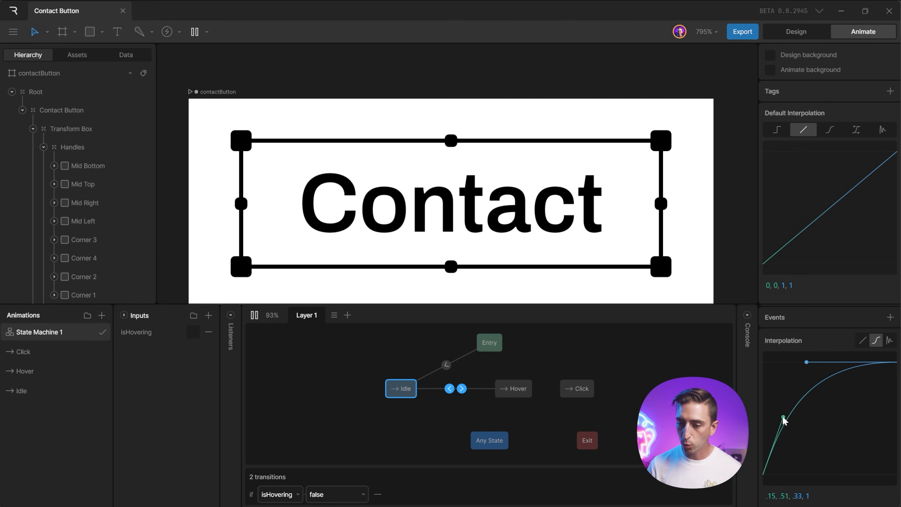
{"action": "scroll", "coordinate": [839, 388], "scroll_direction": "up", "scroll_amount": 3}
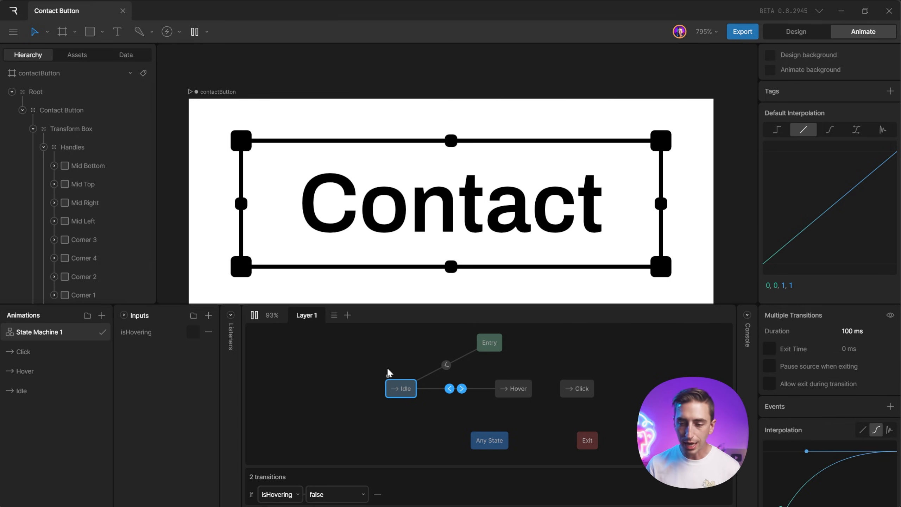
Toggle isHovering repeatedly to preview the reshaped Idle and Hover transitions, ending with it off.
{"action": "left_click", "coordinate": [193, 332]}
{"action": "left_click", "coordinate": [190, 331]}
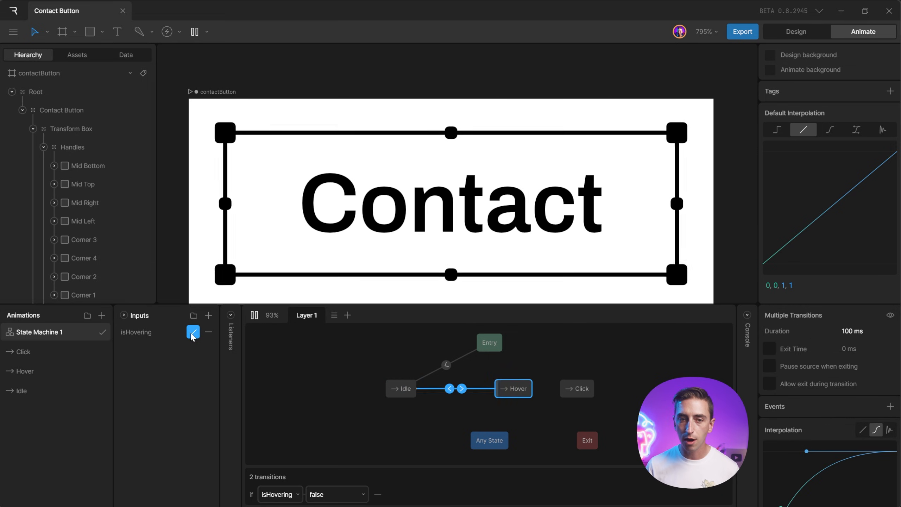
{"action": "left_click", "coordinate": [191, 332]}
{"action": "left_click", "coordinate": [190, 331]}
{"action": "left_click", "coordinate": [191, 332]}
{"action": "left_click", "coordinate": [190, 333]}
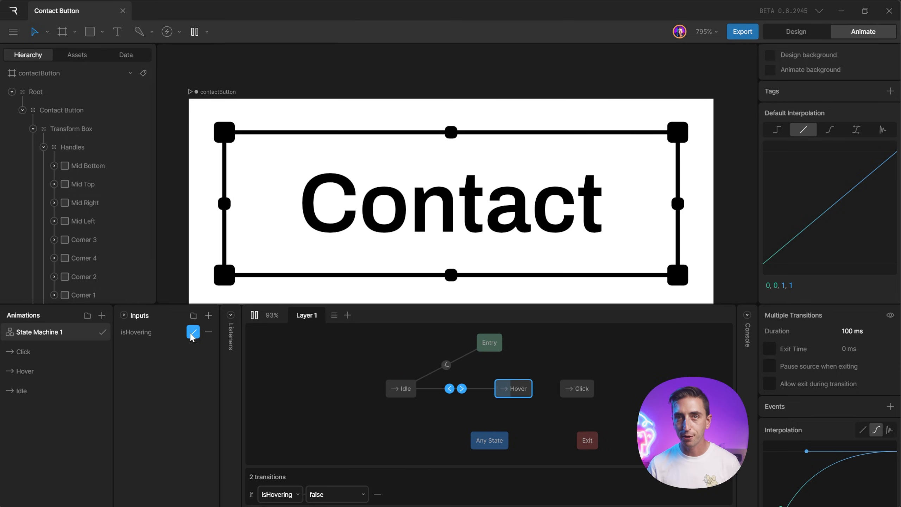
{"action": "left_click", "coordinate": [192, 334]}
{"action": "left_click", "coordinate": [194, 335]}
{"action": "left_click", "coordinate": [193, 336]}
{"action": "left_click", "coordinate": [194, 335]}
{"action": "left_click", "coordinate": [194, 336]}
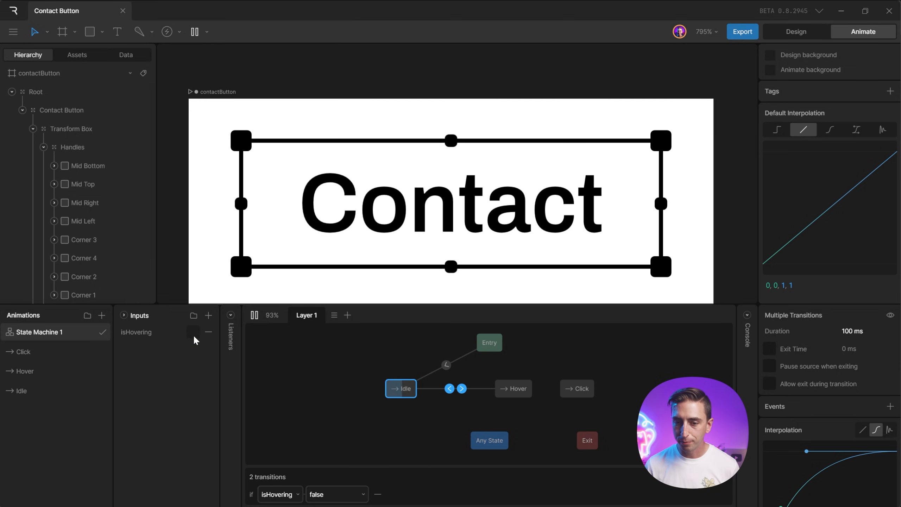
Move the Click state farther from Hover and link the two states with transitions in both directions.
{"action": "left_click_drag", "start_coordinate": [579, 391], "coordinate": [617, 390]}
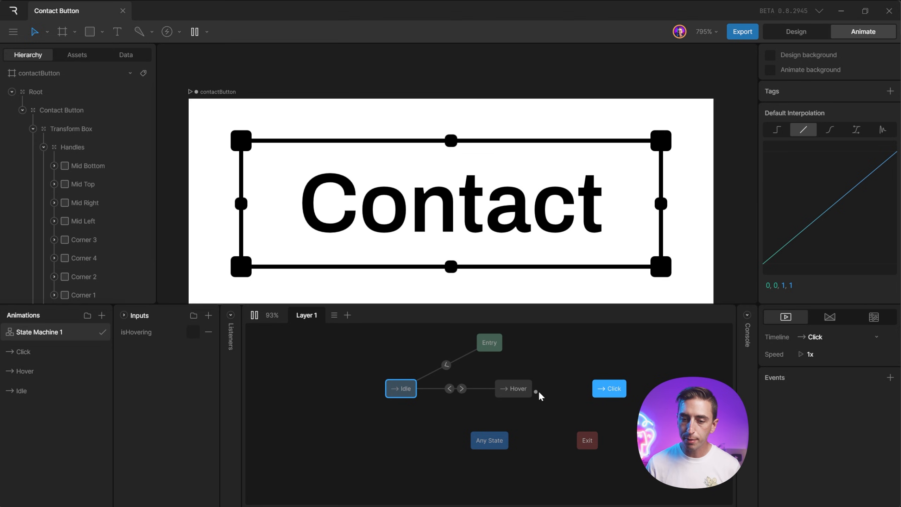
{"action": "mouse_move", "coordinate": [538, 389]}
{"action": "left_mouse_down"}
{"action": "mouse_move", "coordinate": [590, 385]}
{"action": "mouse_move", "coordinate": [590, 396]}
{"action": "mouse_move", "coordinate": [551, 374]}
{"action": "mouse_move", "coordinate": [539, 377]}
{"action": "left_mouse_up"}
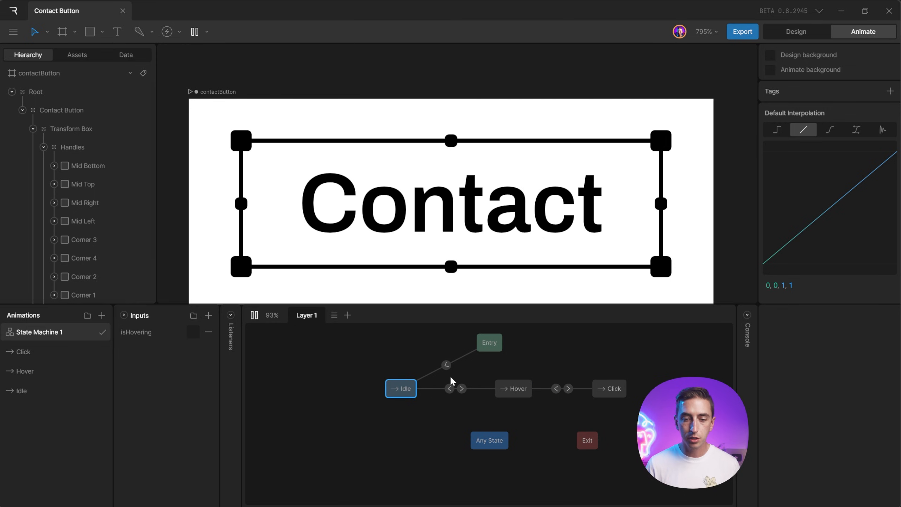
Add a condition using a new Boolean input to both Hover and Click transitions, and name the input isDown.
{"action": "left_click_drag", "start_coordinate": [580, 351], "coordinate": [554, 392]}
{"action": "right_click", "coordinate": [556, 390]}
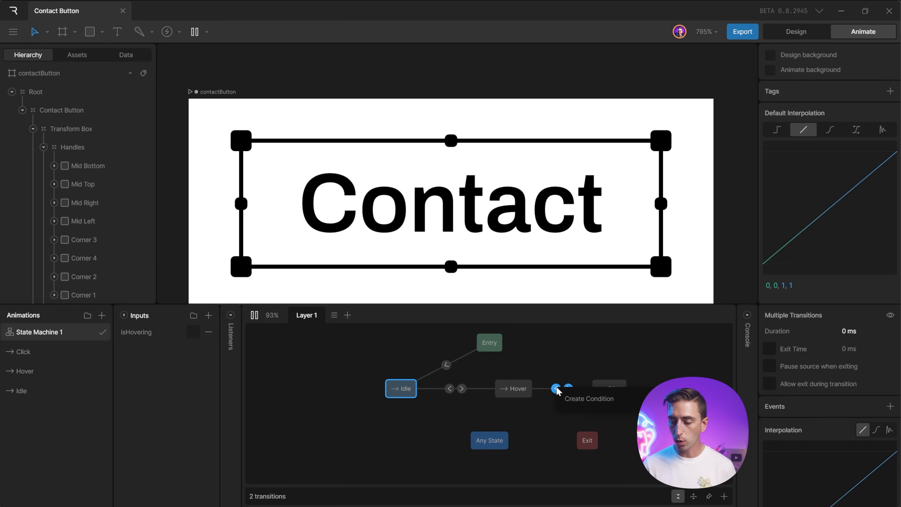
{"action": "mouse_move", "coordinate": [573, 394]}
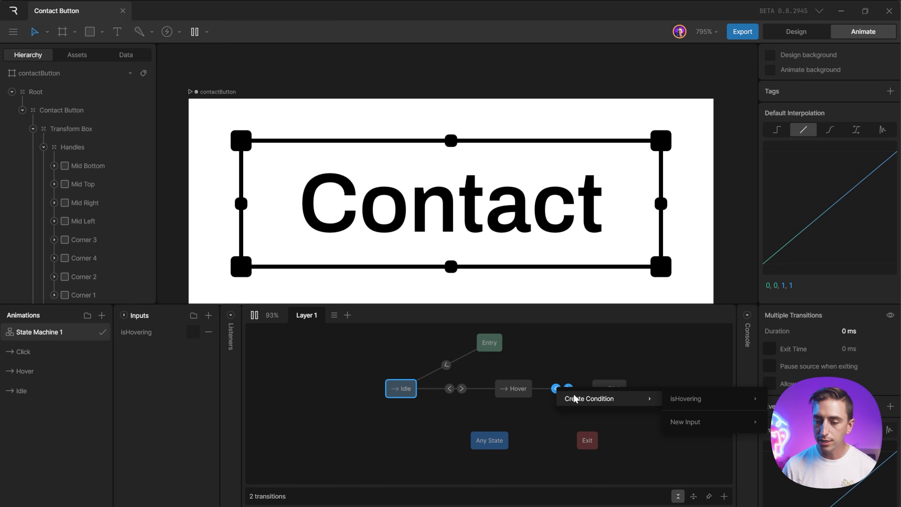
{"action": "mouse_move", "coordinate": [701, 425]}
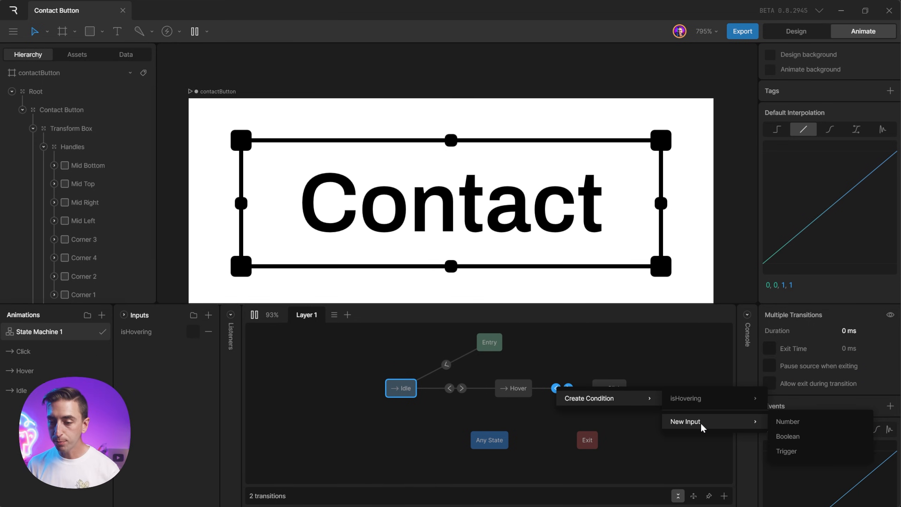
{"action": "left_click", "coordinate": [819, 435]}
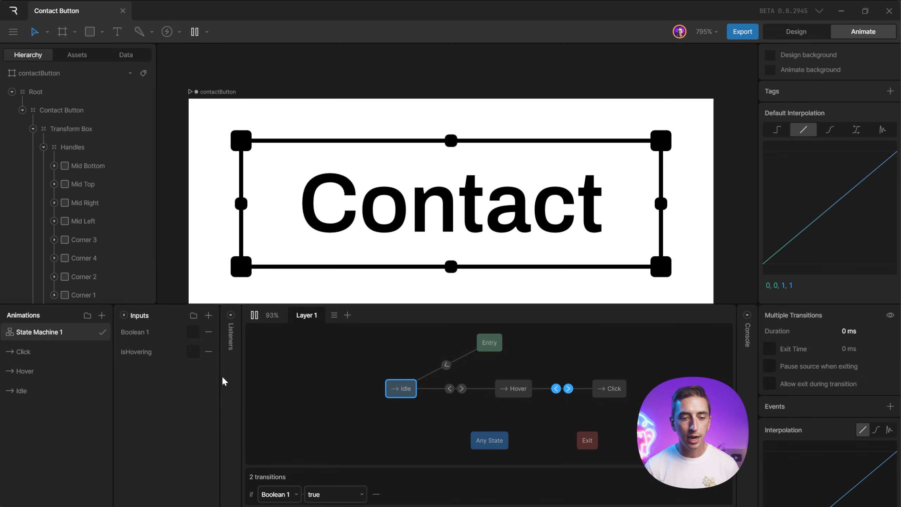
{"action": "double_click", "coordinate": [135, 332]}
{"action": "type", "text": "isDown"}
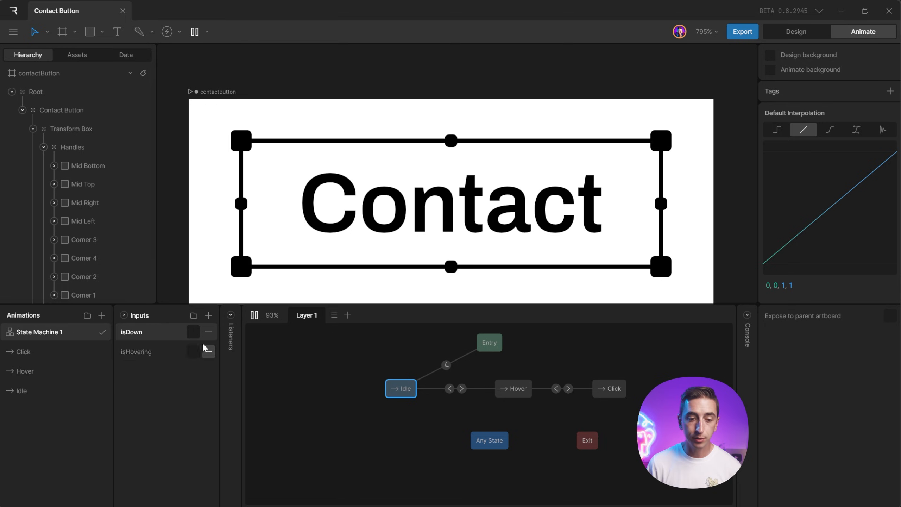
Set the Click-to-Hover transition's condition to isDown false, and preview the Click state by enabling isHovering and isDown.
{"action": "left_click", "coordinate": [555, 390]}
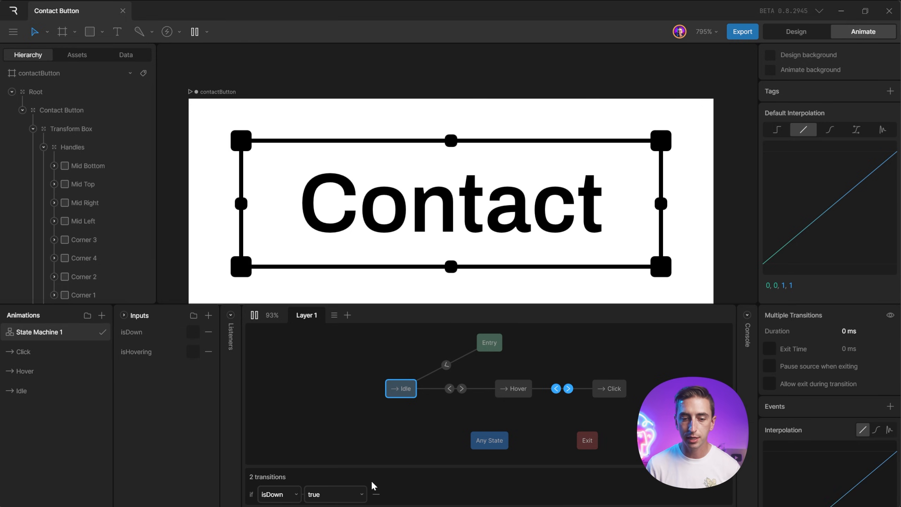
{"action": "left_click", "coordinate": [568, 388]}
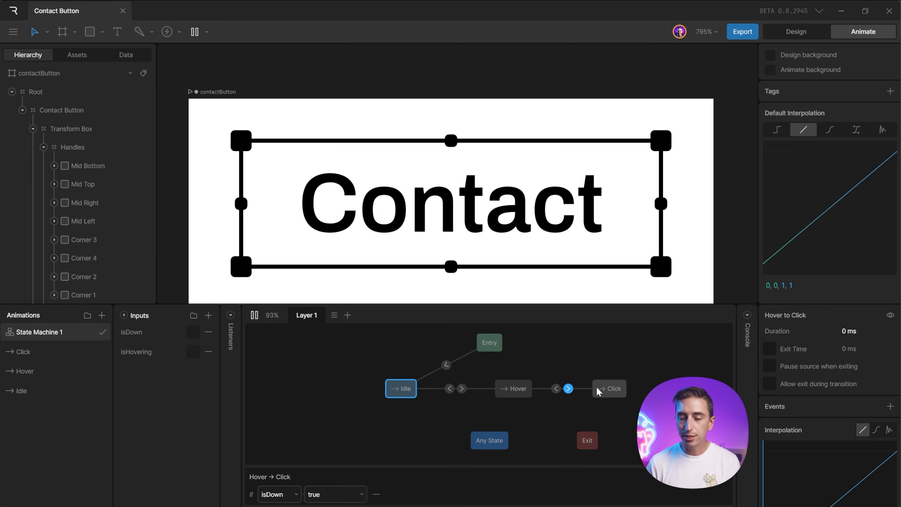
{"action": "left_click", "coordinate": [556, 388]}
{"action": "left_click", "coordinate": [334, 494]}
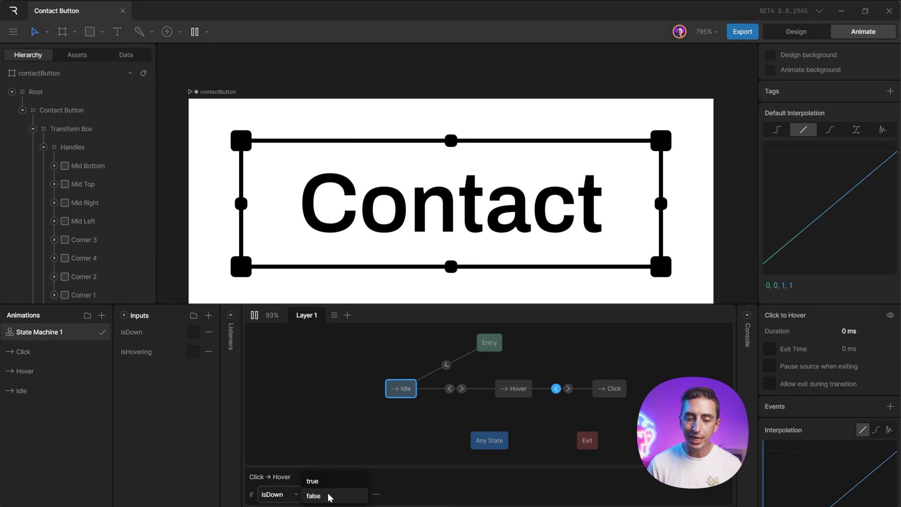
{"action": "left_click", "coordinate": [330, 496]}
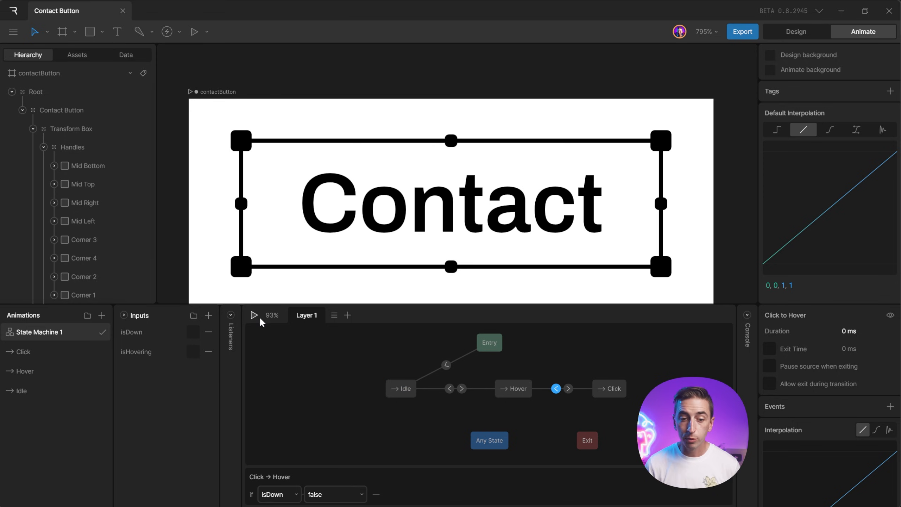
{"action": "left_click", "coordinate": [191, 350]}
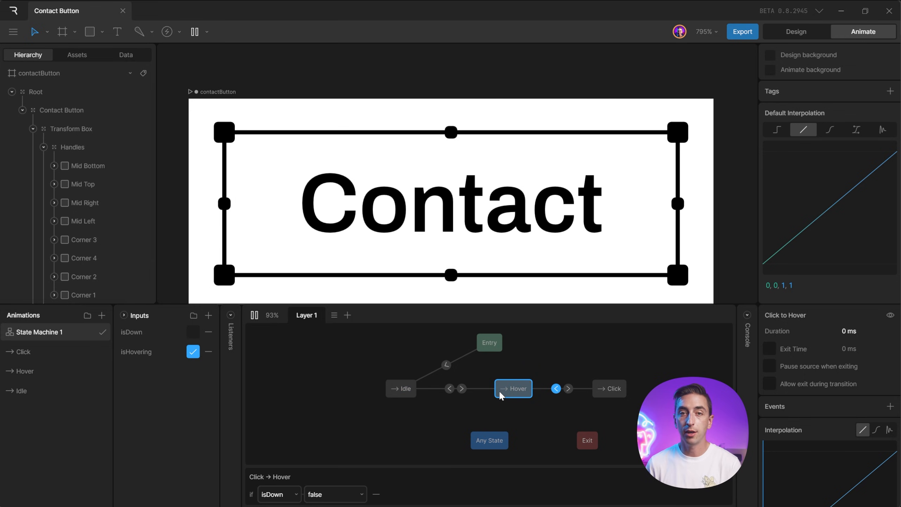
{"action": "left_click", "coordinate": [193, 333]}
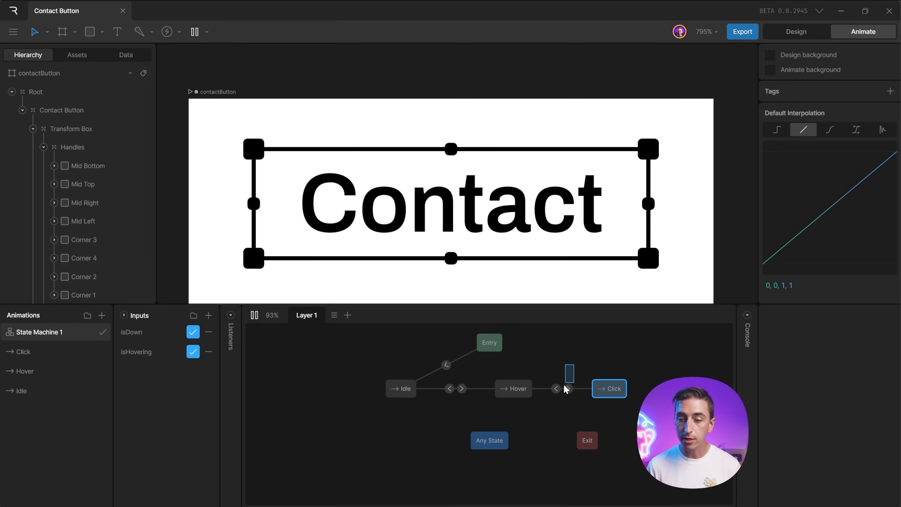
Give both Hover and Click transitions a 100 ms duration and a cubic interpolation curve of .08, .49, .33, 1.
{"action": "left_click", "coordinate": [557, 393]}
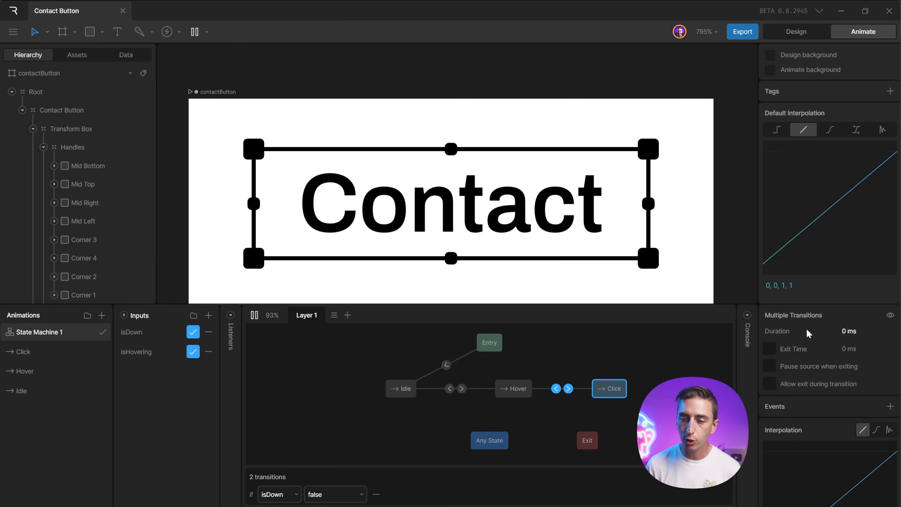
{"action": "type", "text": "100"}
{"action": "key", "text": "Return"}
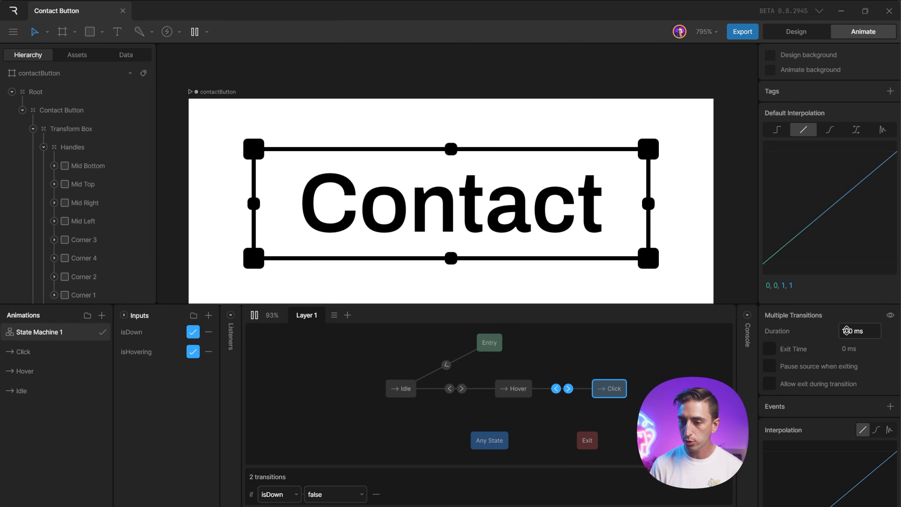
{"action": "scroll", "coordinate": [838, 377], "scroll_direction": "down", "scroll_amount": 3}
{"action": "left_click", "coordinate": [877, 340]}
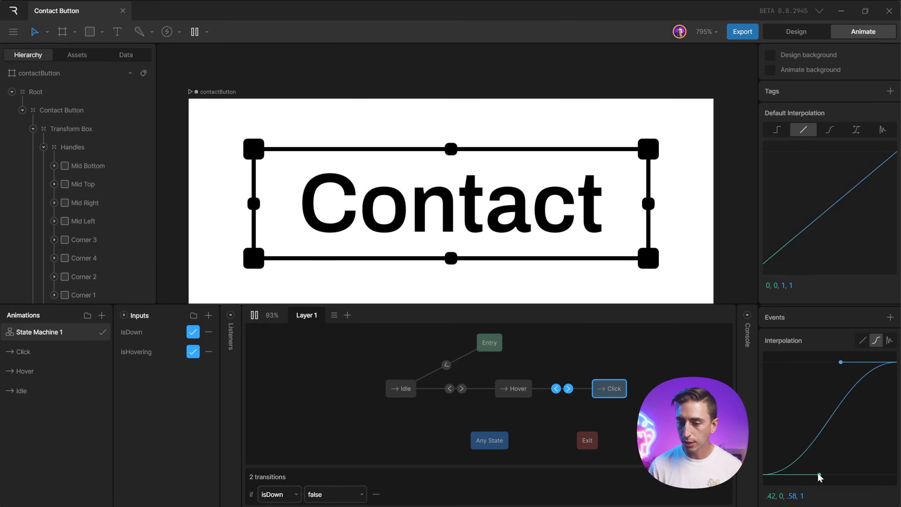
{"action": "left_click_drag", "start_coordinate": [818, 474], "coordinate": [778, 422]}
{"action": "left_click_drag", "start_coordinate": [840, 362], "coordinate": [806, 362]}
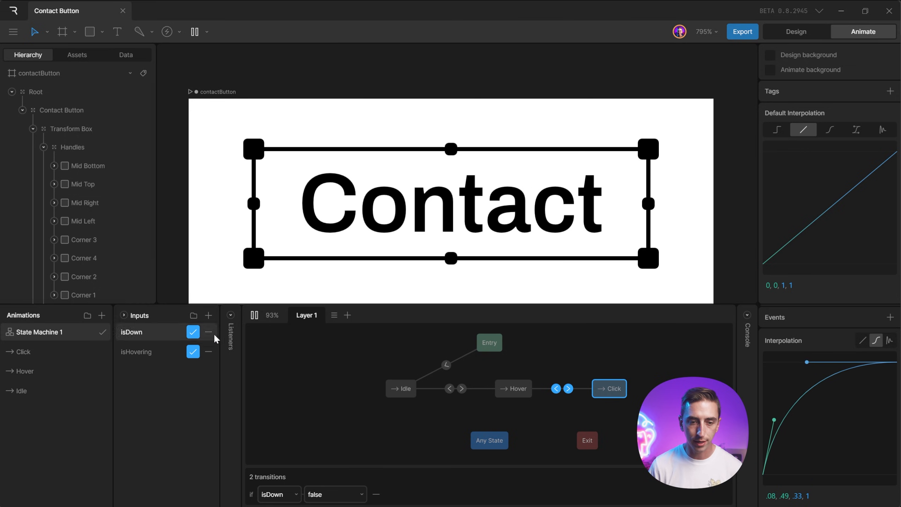
Toggle isDown and isHovering to preview the blends between Idle, Hover and Click, ending with both off.
{"action": "left_click", "coordinate": [193, 334]}
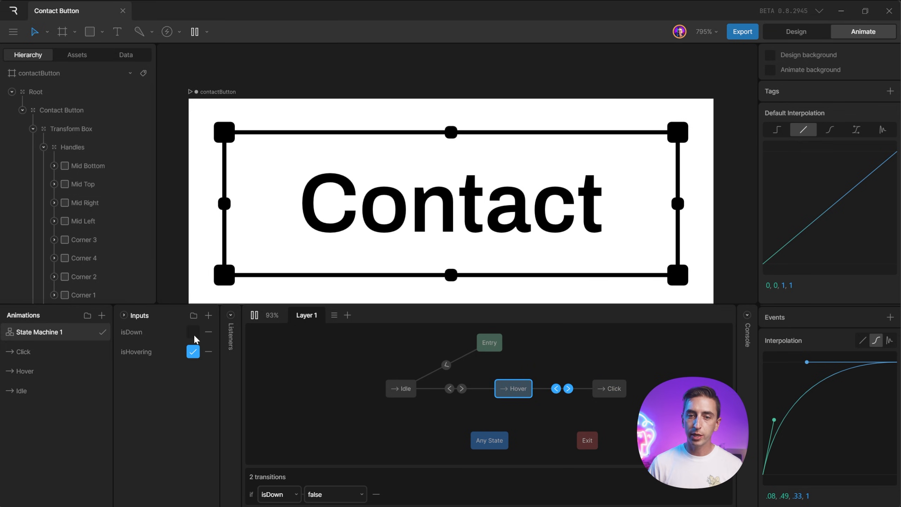
{"action": "left_click", "coordinate": [194, 334]}
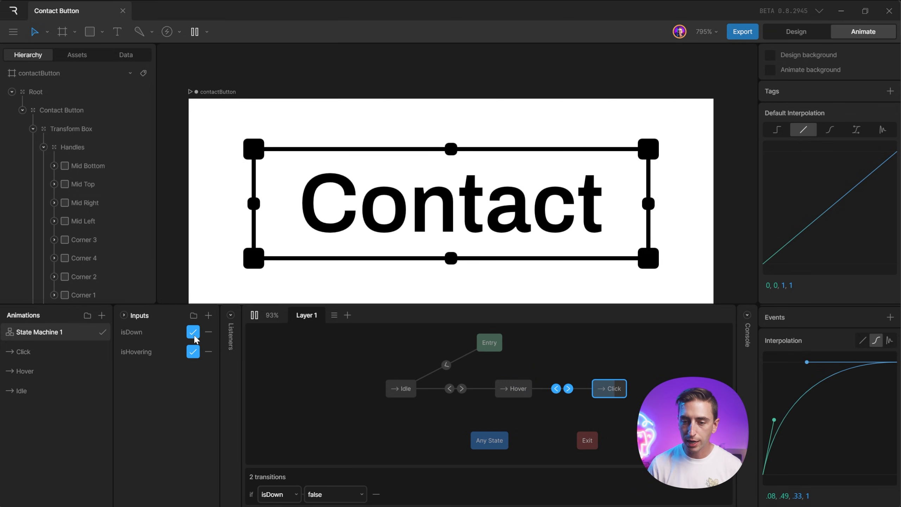
{"action": "left_click", "coordinate": [194, 334]}
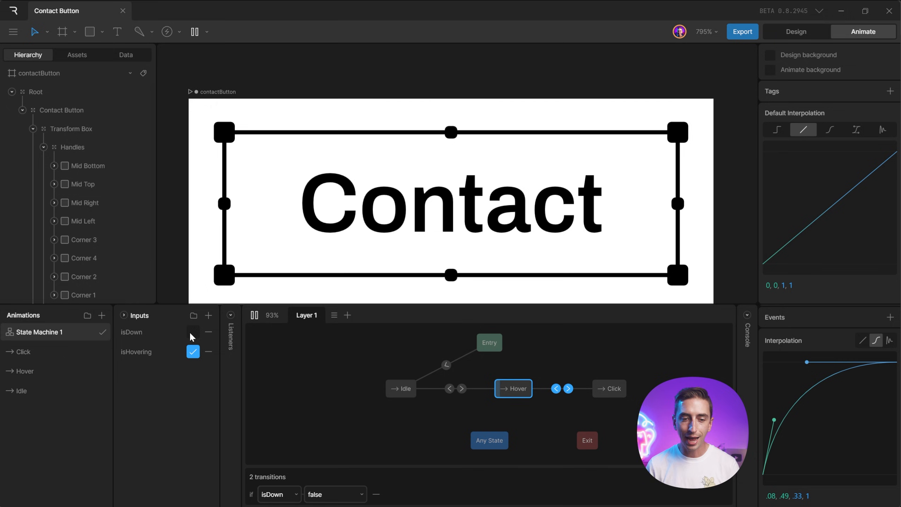
{"action": "left_click", "coordinate": [194, 351]}
{"action": "left_click", "coordinate": [193, 352]}
{"action": "left_click", "coordinate": [194, 332]}
{"action": "left_click", "coordinate": [195, 332]}
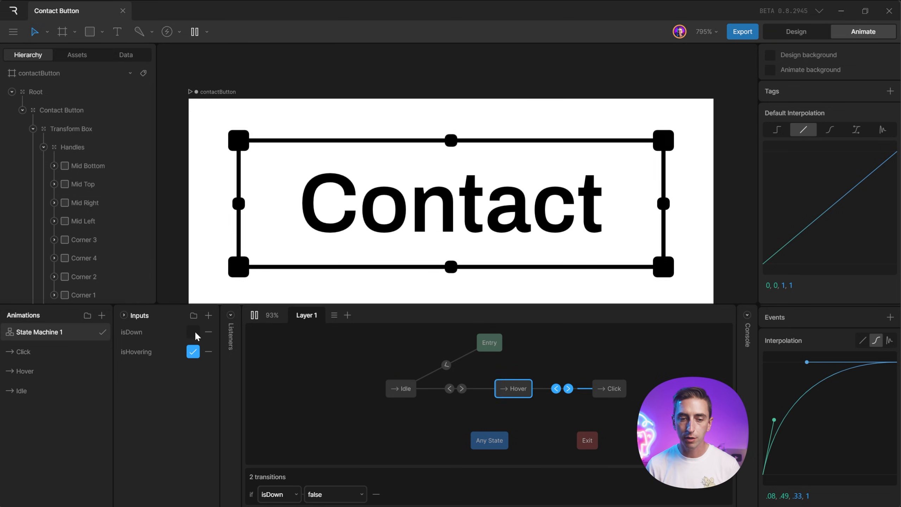
{"action": "left_click", "coordinate": [193, 352]}
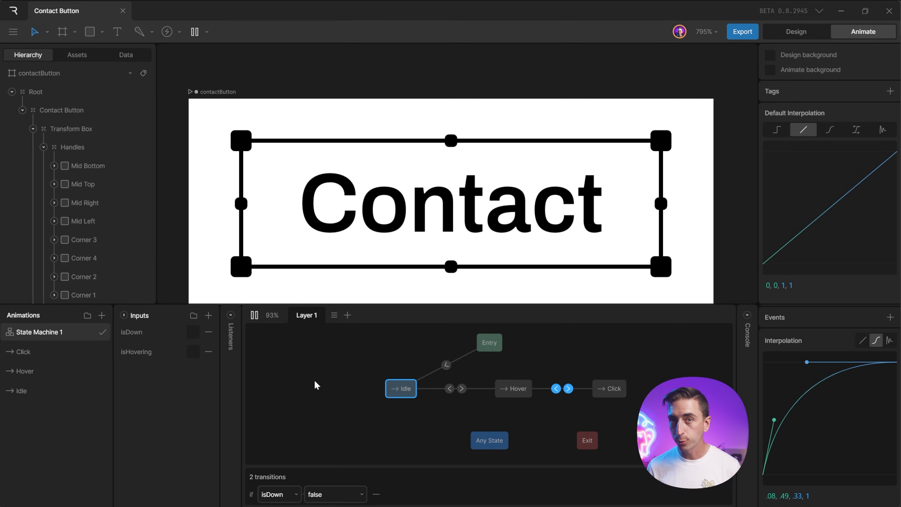
Show the listeners, pause the state machine, and add a listener named pointerEnter targeting the Contact Button group.
{"action": "left_click", "coordinate": [231, 315]}
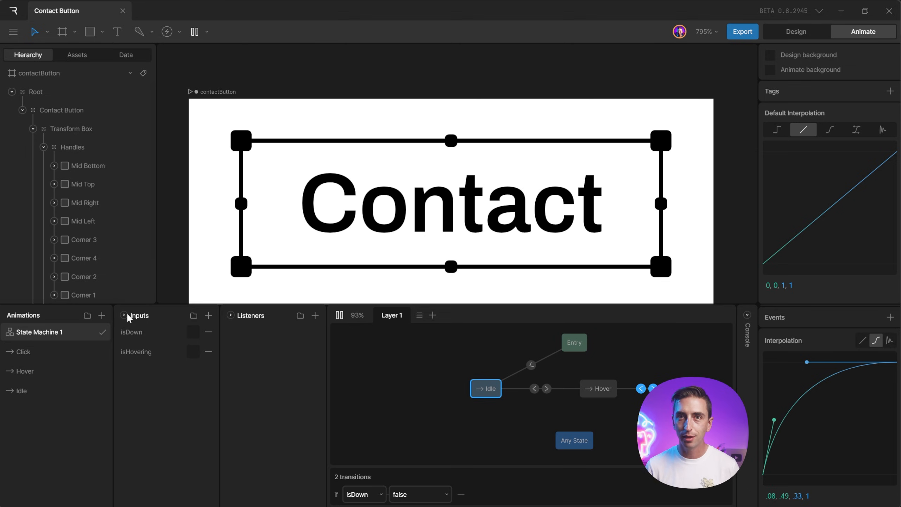
{"action": "left_click", "coordinate": [340, 314]}
{"action": "left_click_drag", "start_coordinate": [515, 346], "coordinate": [438, 350]}
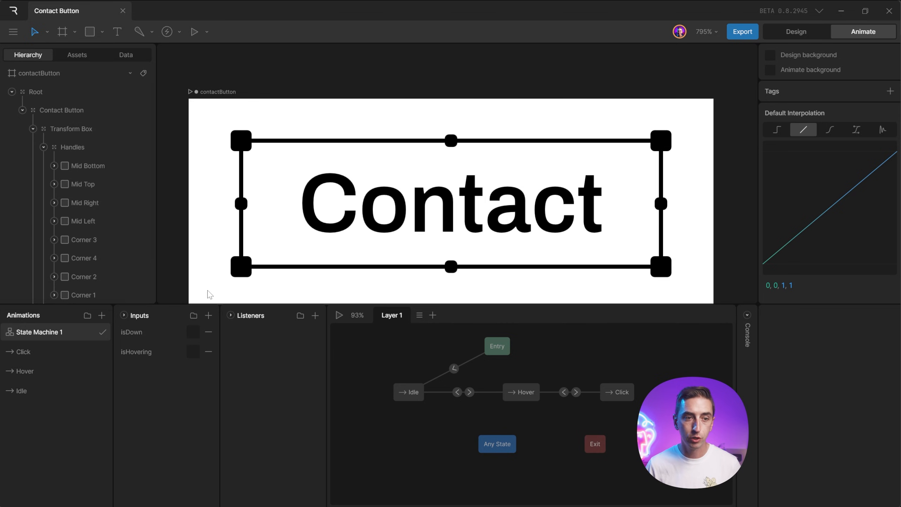
{"action": "left_click", "coordinate": [65, 112]}
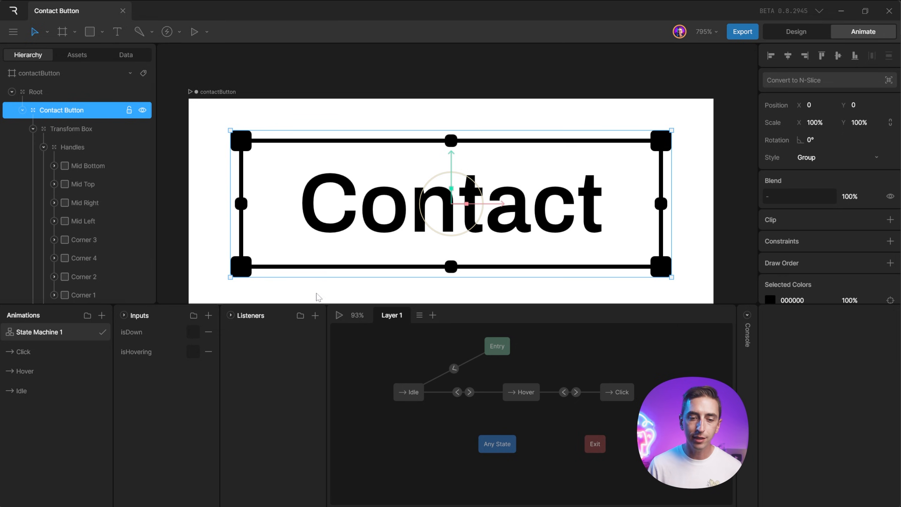
{"action": "left_click", "coordinate": [315, 315]}
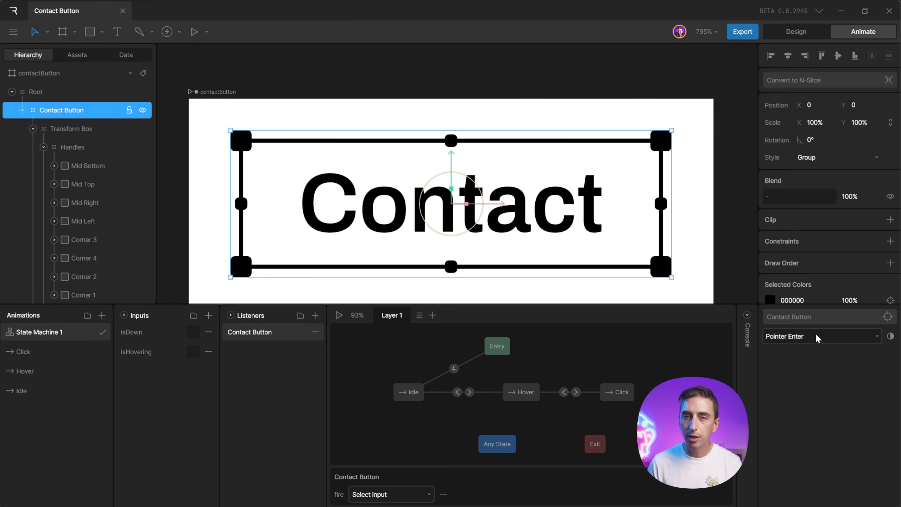
{"action": "double_click", "coordinate": [267, 336]}
{"action": "type", "text": "pointer"}
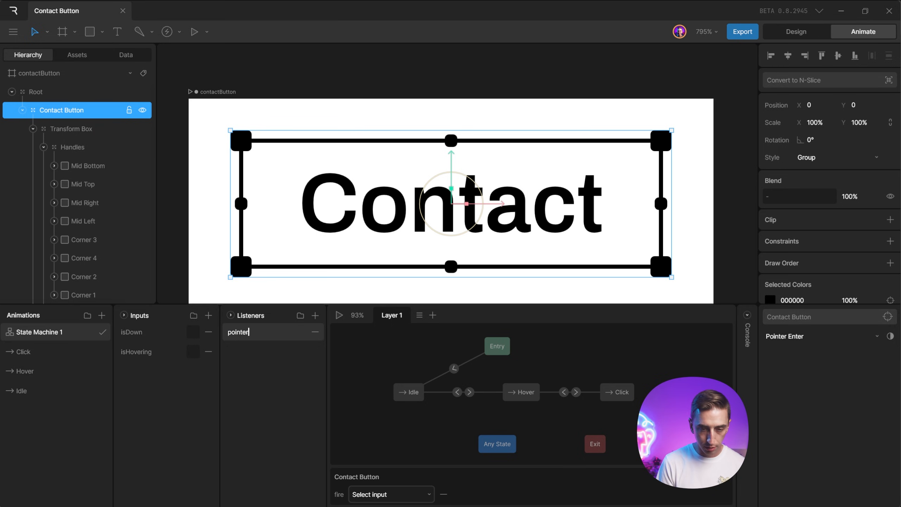
{"action": "type", "text": "Enter"}
{"action": "key", "text": "Return"}
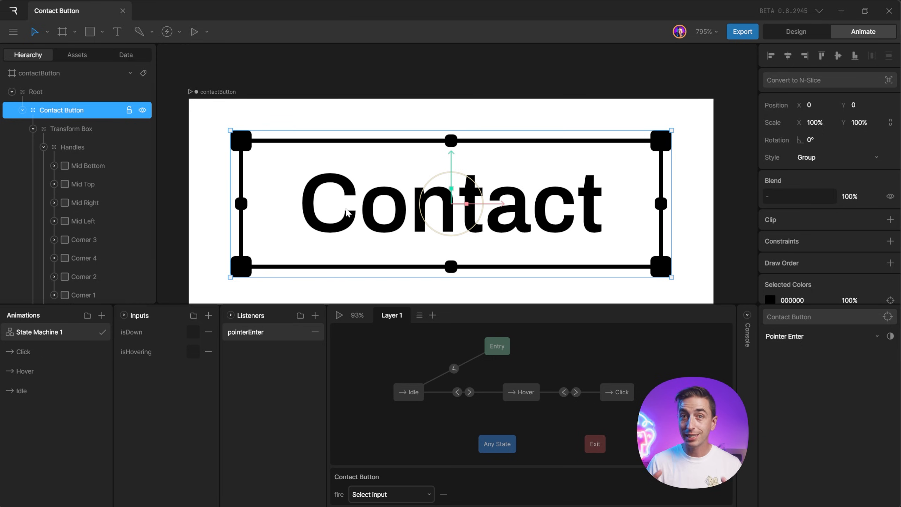
Keep Pointer Enter as pointerEnter's event, and duplicate that listener as pointerExit with the Pointer Exit event.
{"action": "left_click", "coordinate": [795, 337]}
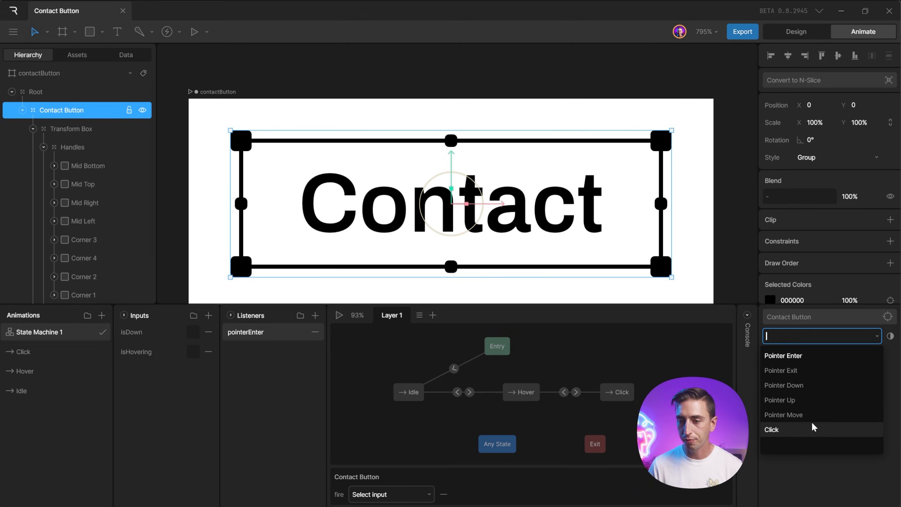
{"action": "left_click", "coordinate": [816, 358]}
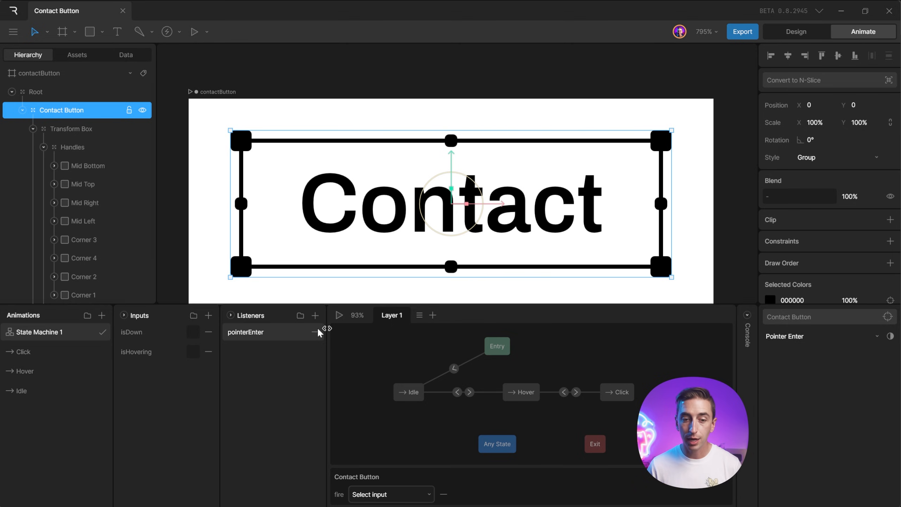
{"action": "right_click", "coordinate": [264, 333]}
{"action": "left_click", "coordinate": [277, 332]}
{"action": "double_click", "coordinate": [263, 332]}
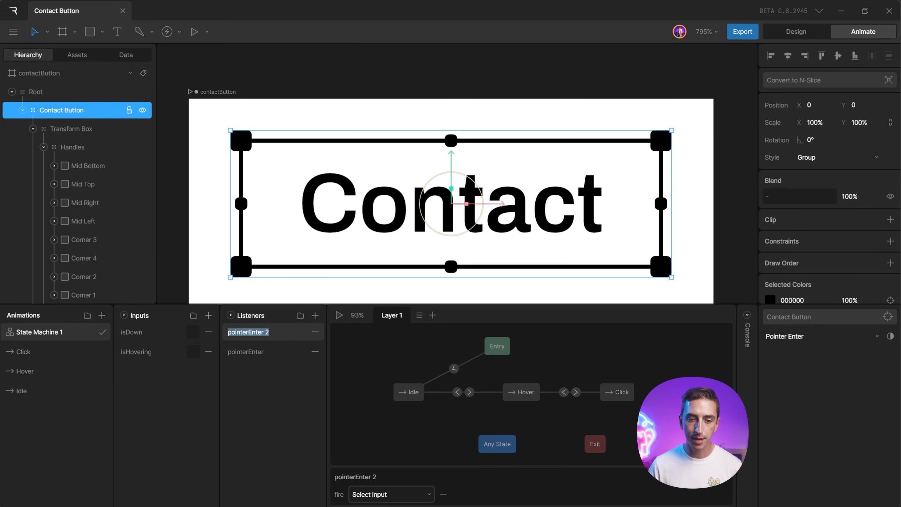
{"action": "type", "text": "po"}
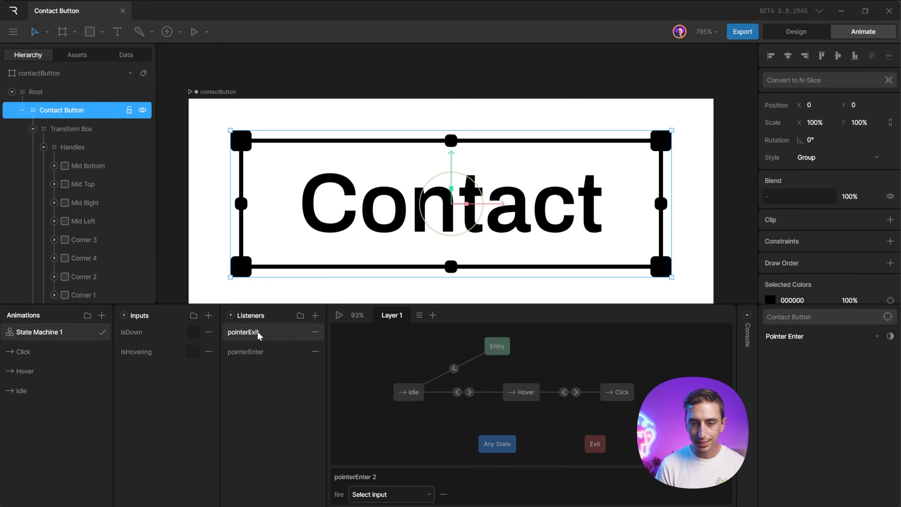
{"action": "left_click", "coordinate": [796, 336]}
{"action": "left_click", "coordinate": [799, 369]}
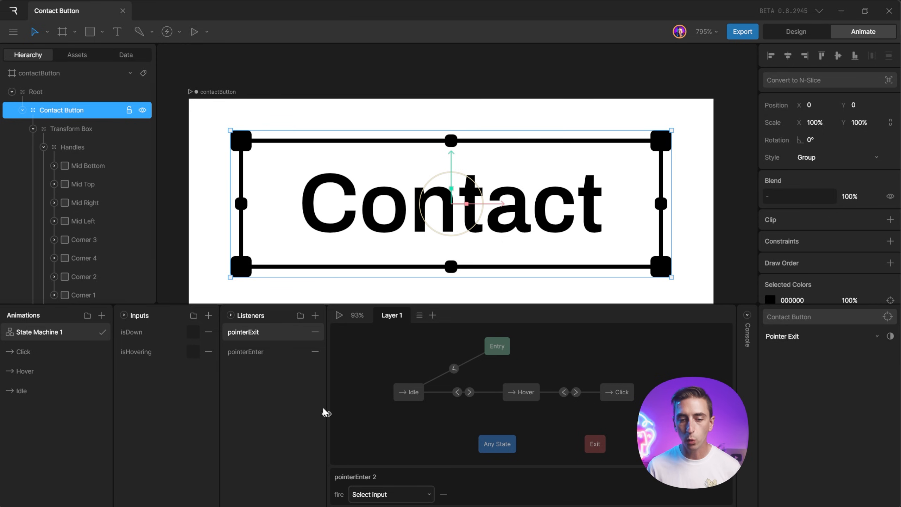
Make the pointerEnter listener set isHovering to true, and preview it by moving the pointer over the Contact button.
{"action": "left_click", "coordinate": [254, 352]}
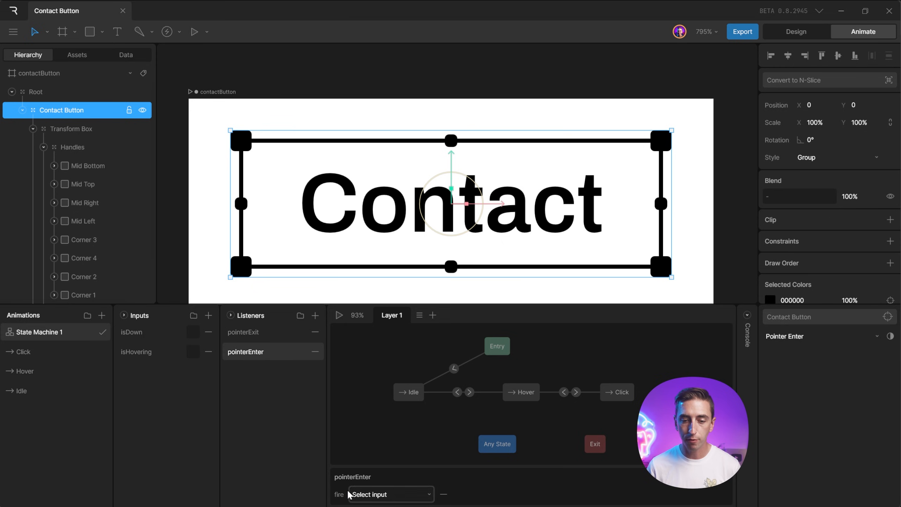
{"action": "left_click", "coordinate": [390, 494]}
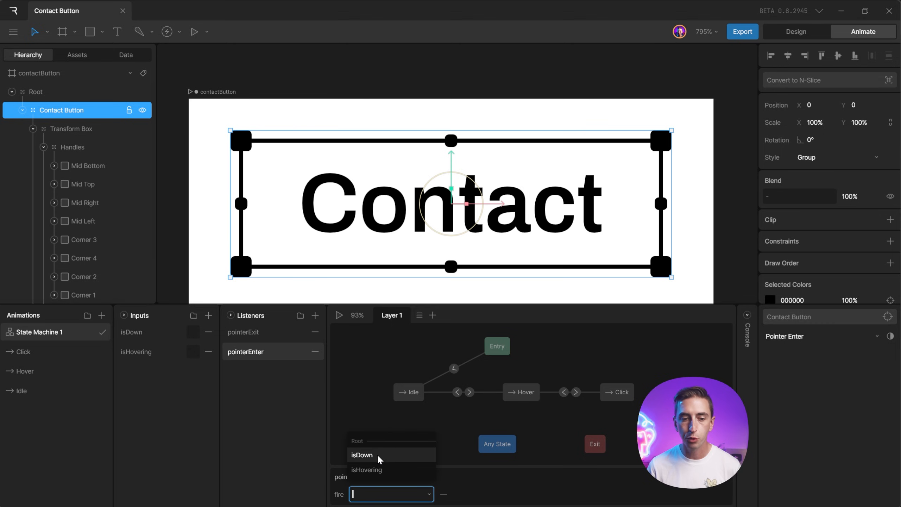
{"action": "left_click", "coordinate": [381, 470]}
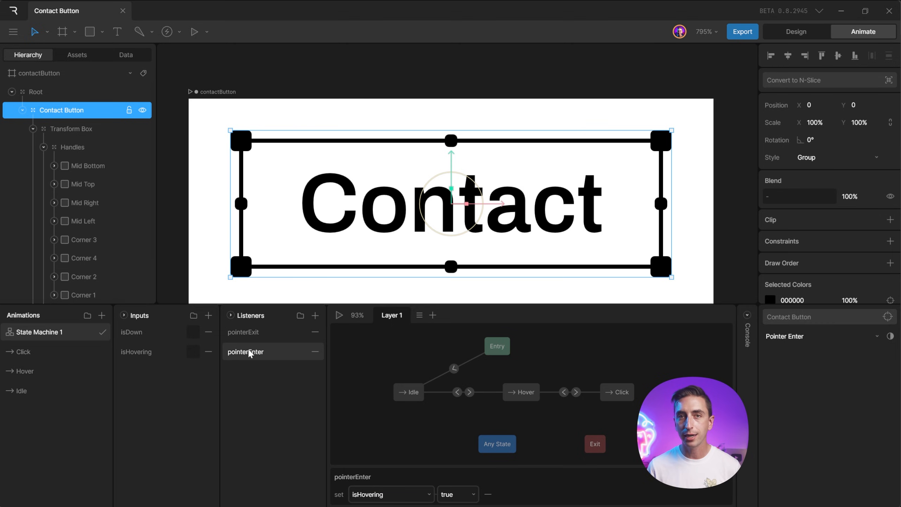
{"action": "left_click", "coordinate": [454, 495]}
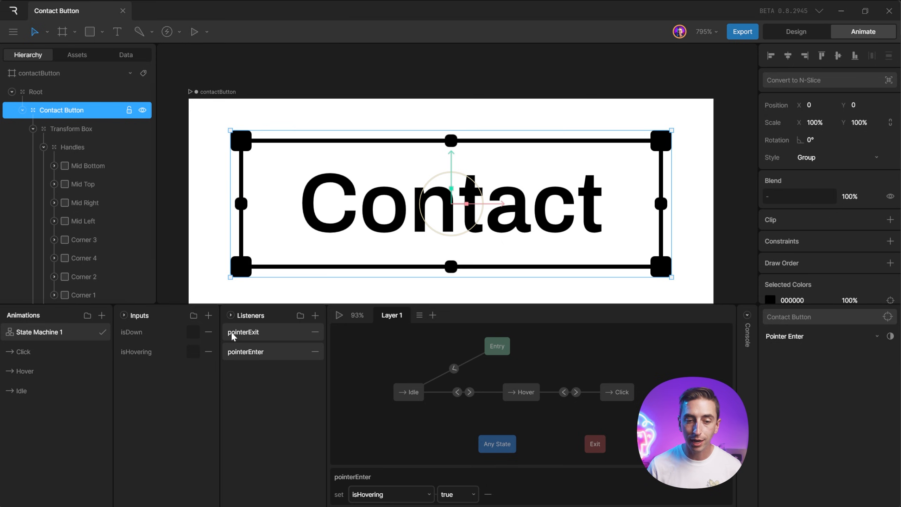
{"action": "left_click", "coordinate": [339, 314]}
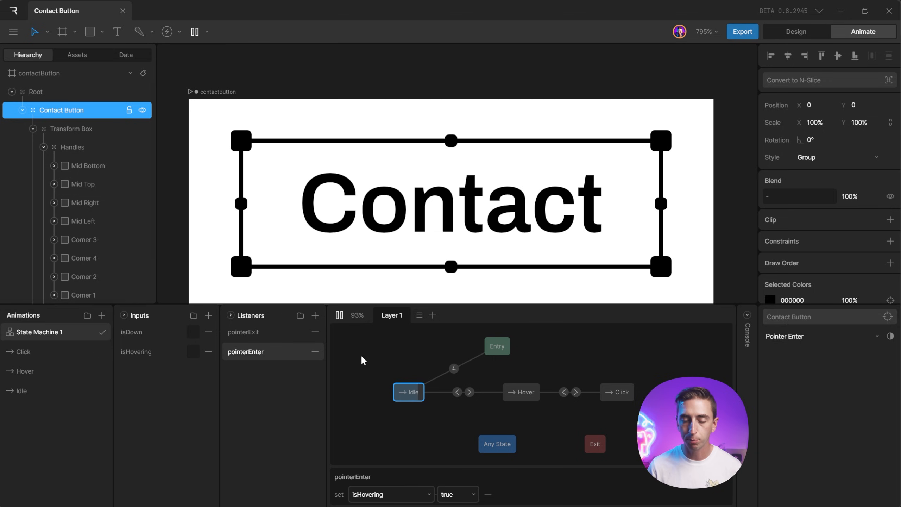
{"action": "mouse_move", "coordinate": [291, 253]}
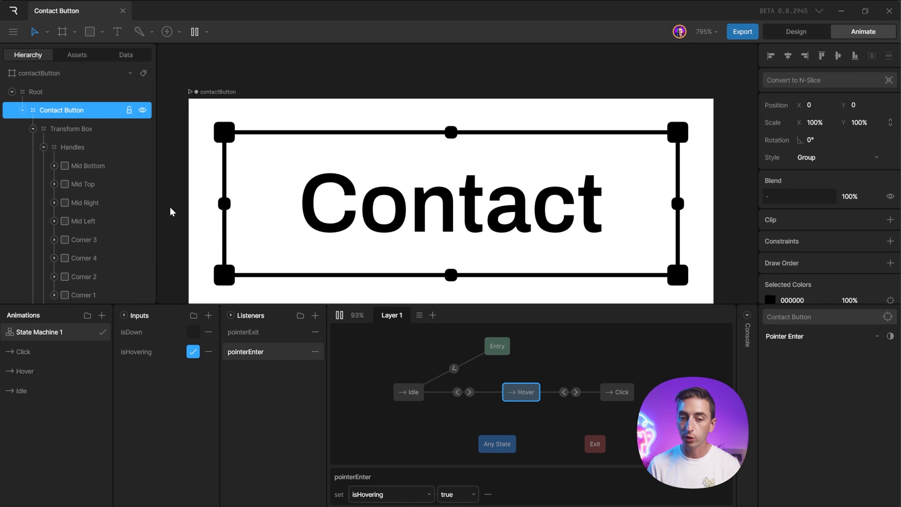
{"action": "left_click", "coordinate": [339, 315]}
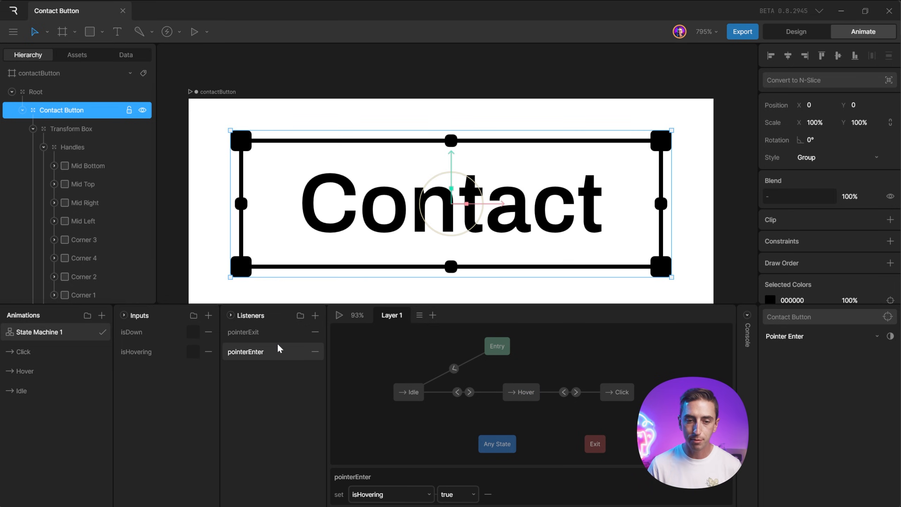
Make the pointerExit listener set isHovering to false, and play the state machine to preview entering and leaving the button.
{"action": "left_click", "coordinate": [261, 329]}
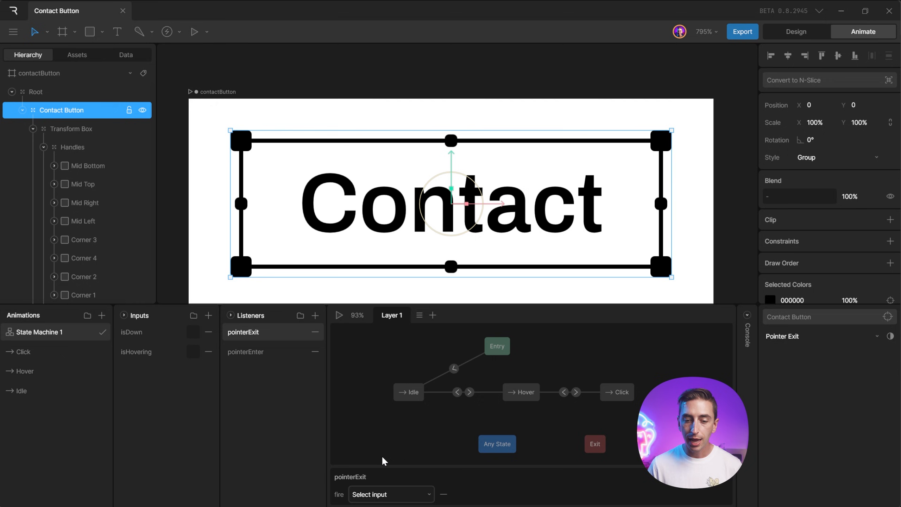
{"action": "left_click", "coordinate": [371, 493]}
{"action": "left_click", "coordinate": [371, 469]}
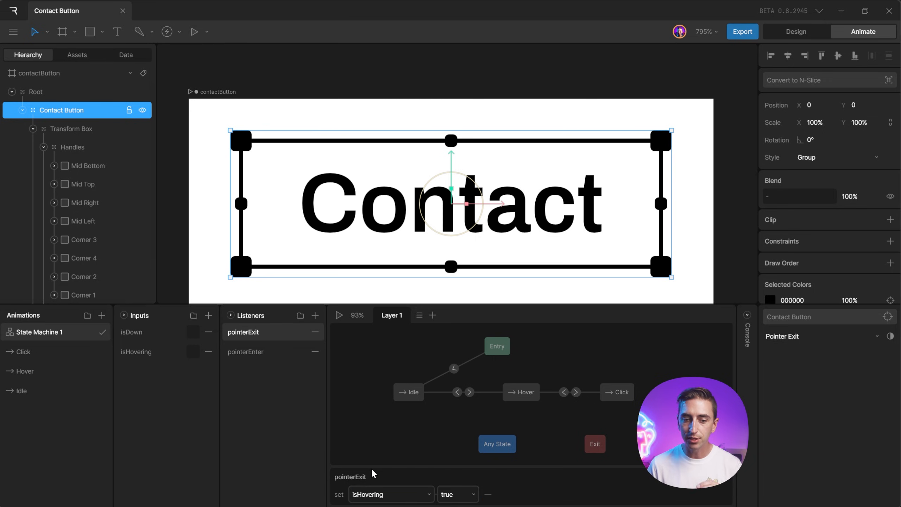
{"action": "left_click", "coordinate": [450, 492]}
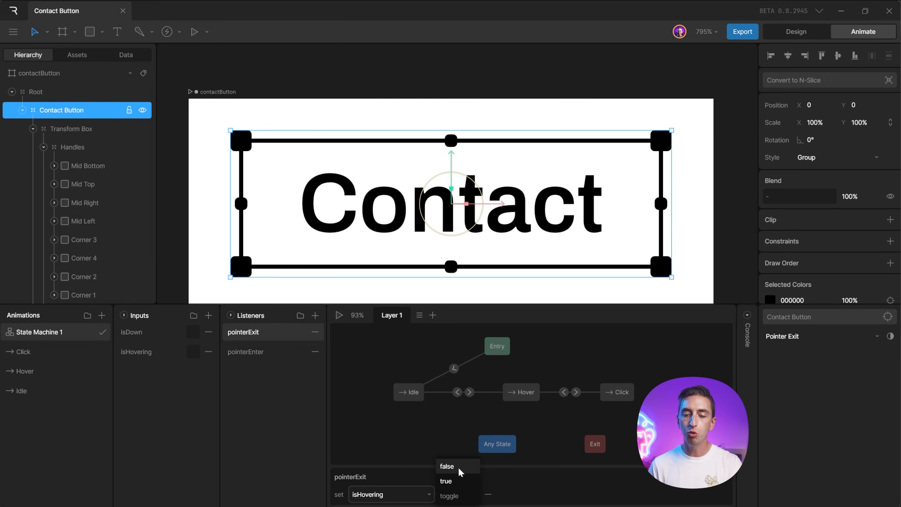
{"action": "left_click", "coordinate": [457, 466]}
{"action": "left_click", "coordinate": [339, 315]}
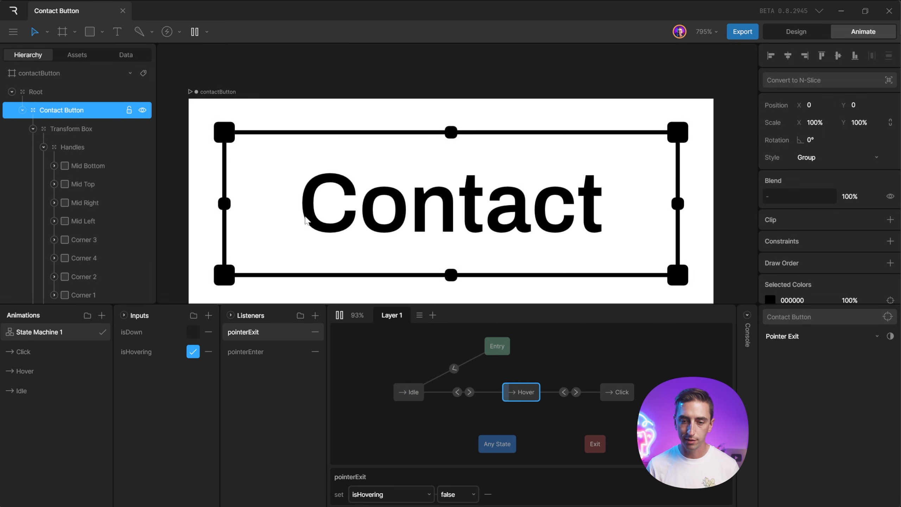
Allow exit during transition on both transitions between Idle and Hover, and stop the state machine playback.
{"action": "left_click_drag", "start_coordinate": [454, 412], "coordinate": [477, 378]}
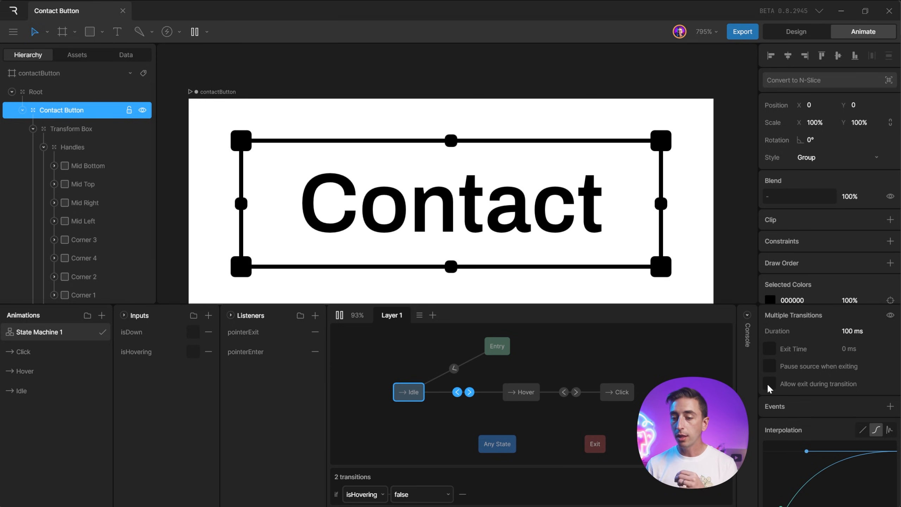
{"action": "left_click", "coordinate": [768, 383]}
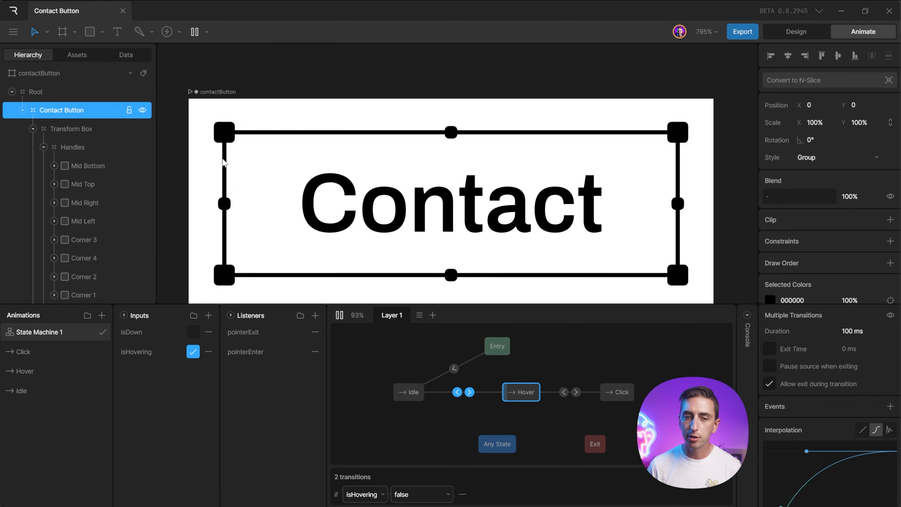
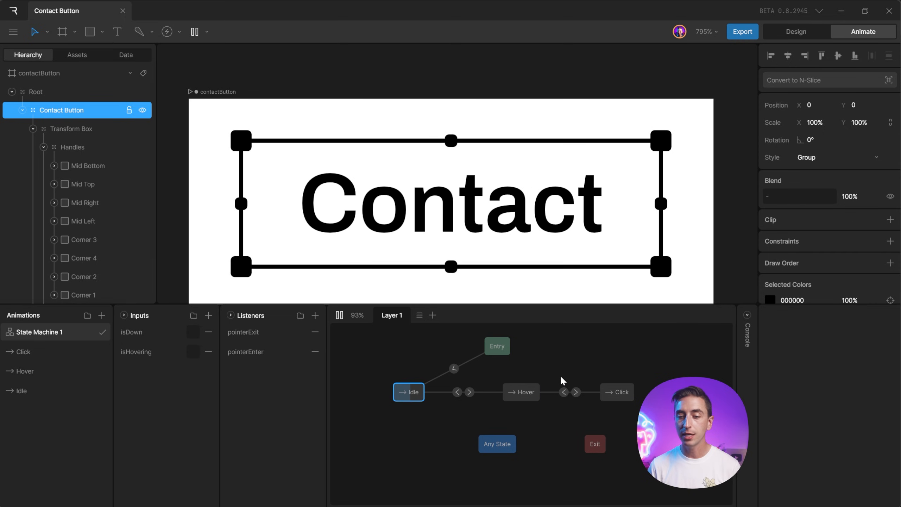
{"action": "left_click", "coordinate": [581, 394]}
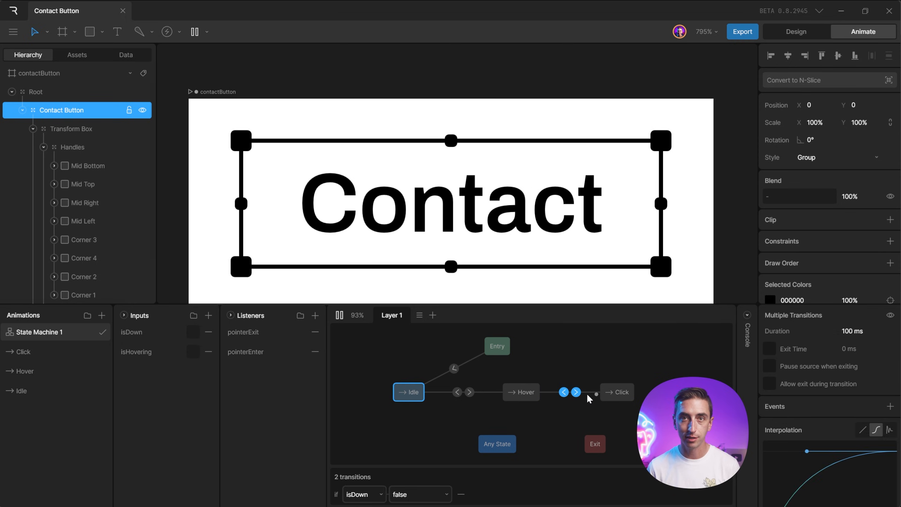
{"action": "left_click", "coordinate": [286, 353]}
{"action": "left_click", "coordinate": [339, 314]}
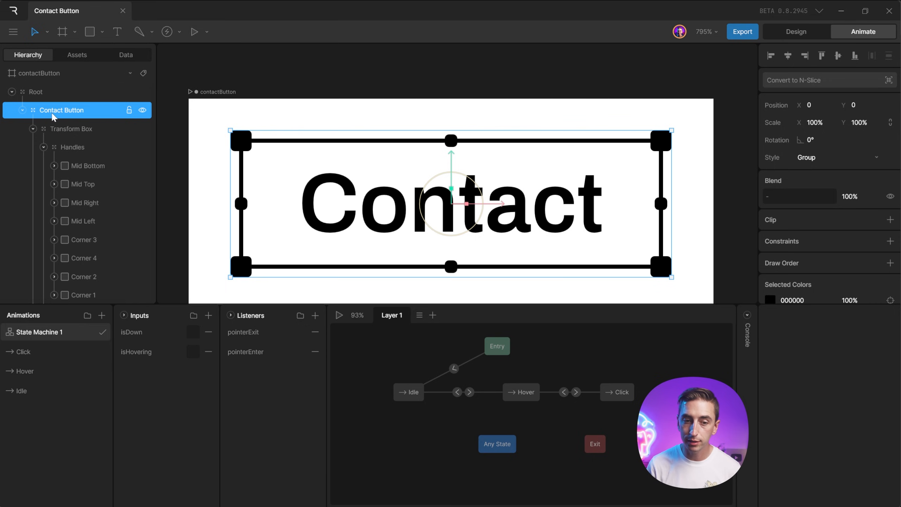
Add a listener named pointerDown targeting the Contact Button group, with the Pointer Down event.
{"action": "left_click", "coordinate": [315, 314]}
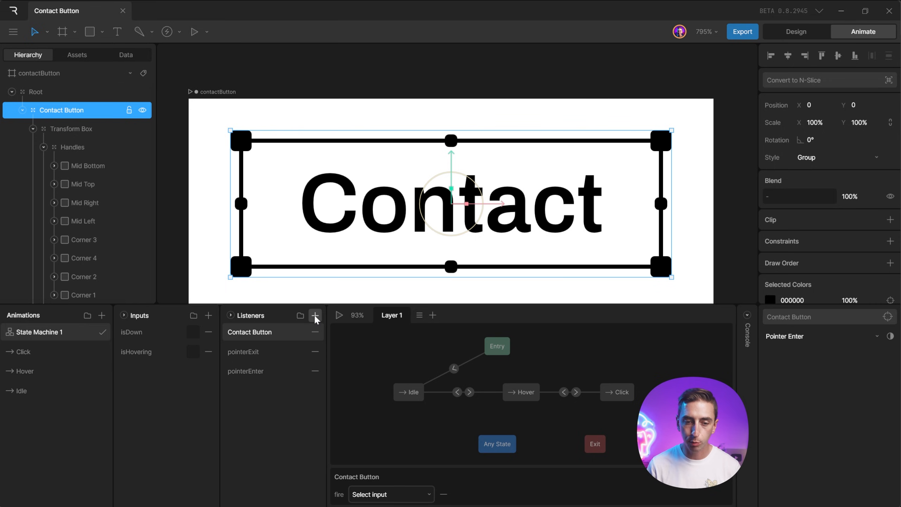
{"action": "double_click", "coordinate": [259, 334]}
{"action": "type", "text": "pointerD"}
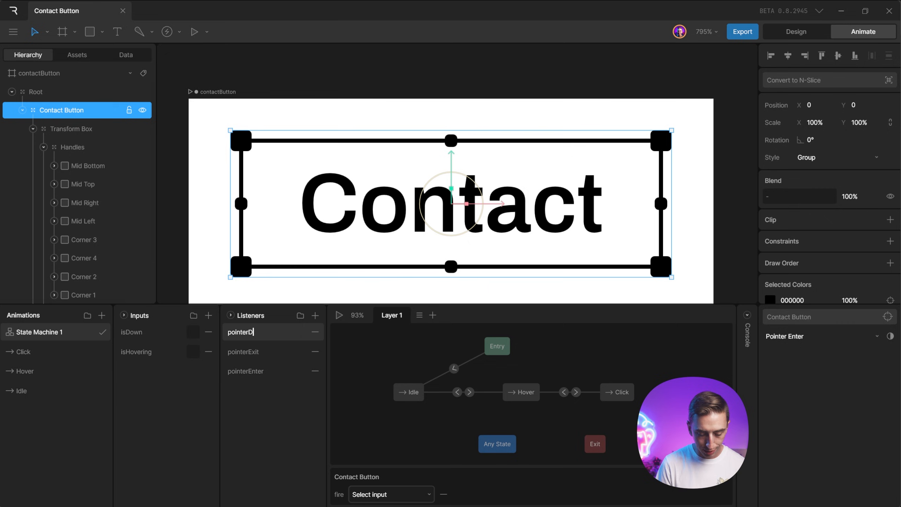
{"action": "type", "text": "own"}
{"action": "key", "text": "Return"}
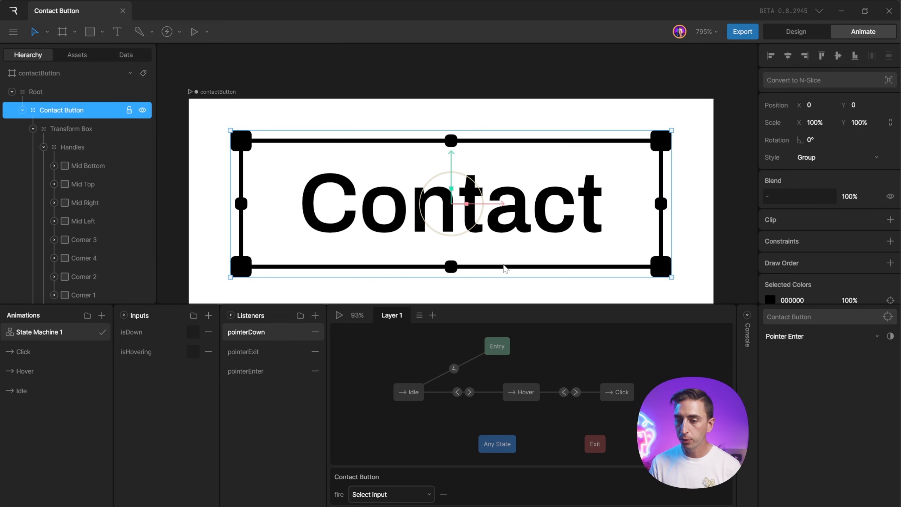
{"action": "left_click", "coordinate": [793, 336]}
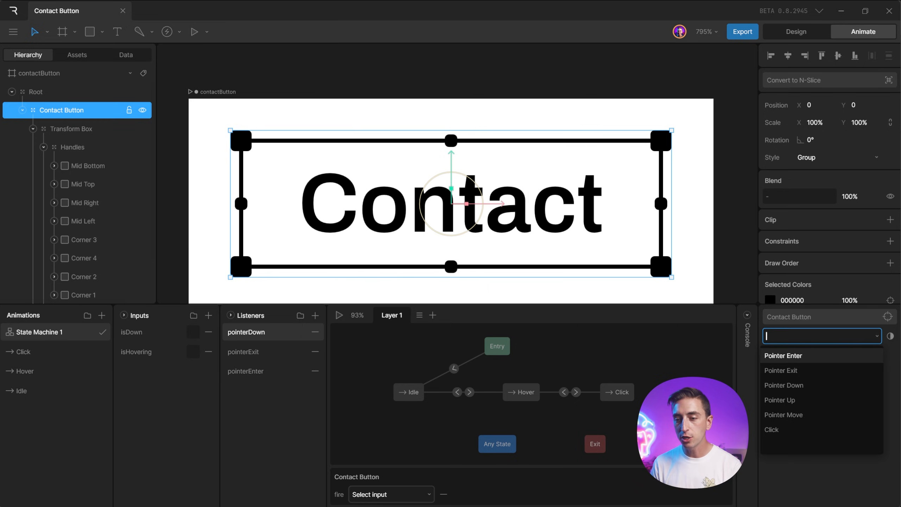
{"action": "left_click", "coordinate": [797, 383]}
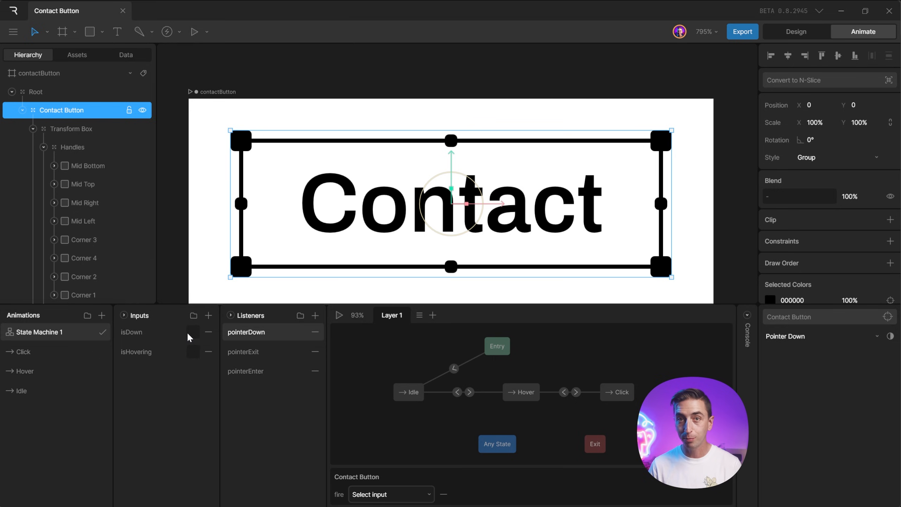
Make the pointerDown listener set isDown to true, and check the Hover-to-Click transition's condition.
{"action": "left_click", "coordinate": [368, 495]}
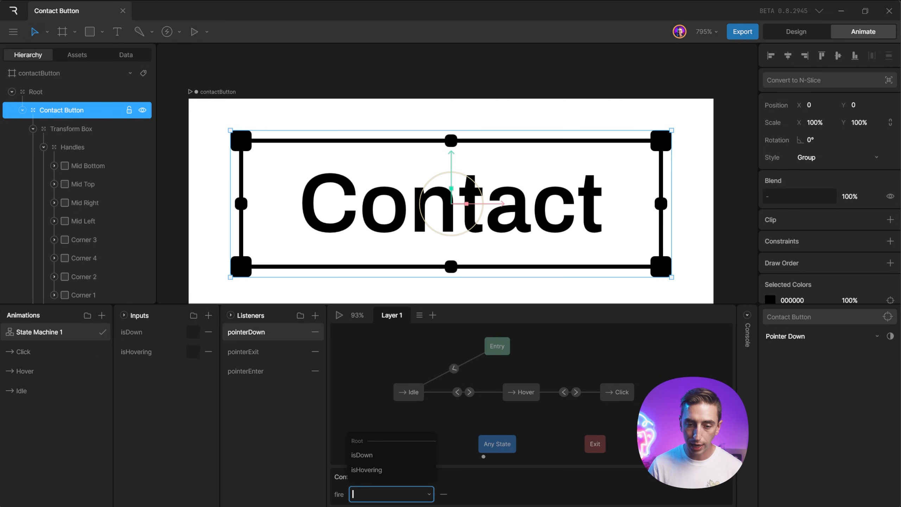
{"action": "left_click", "coordinate": [365, 454]}
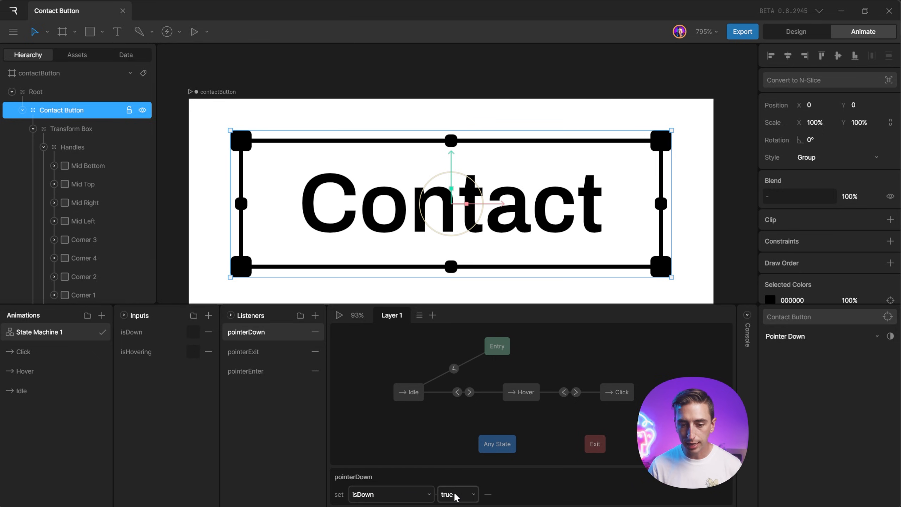
{"action": "left_click", "coordinate": [576, 391]}
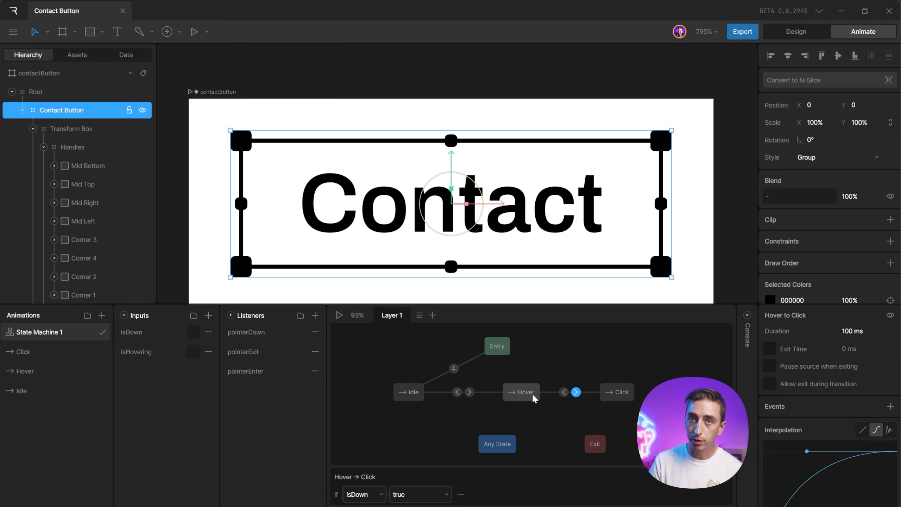
Duplicate the pointerDown listener and rename the copy pointerUp.
{"action": "right_click", "coordinate": [264, 333]}
{"action": "left_click", "coordinate": [272, 339]}
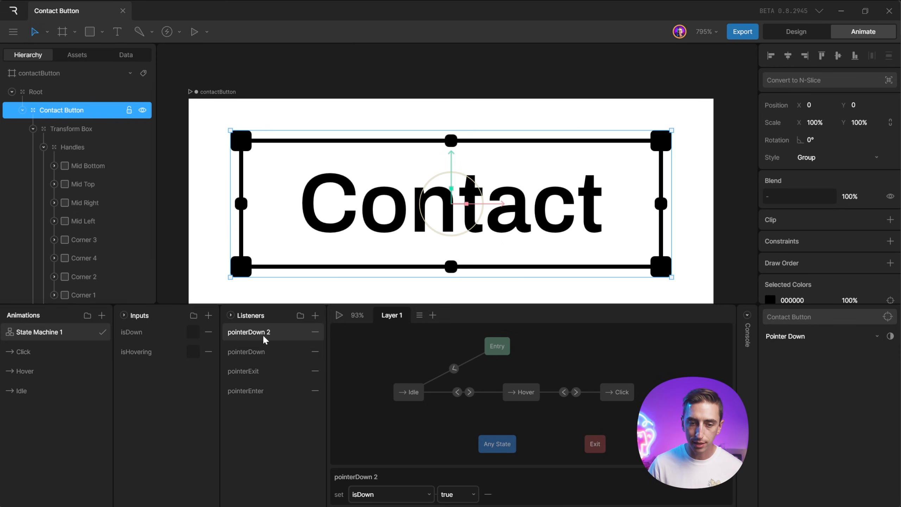
{"action": "double_click", "coordinate": [256, 332]}
{"action": "type", "text": "pointerUp"}
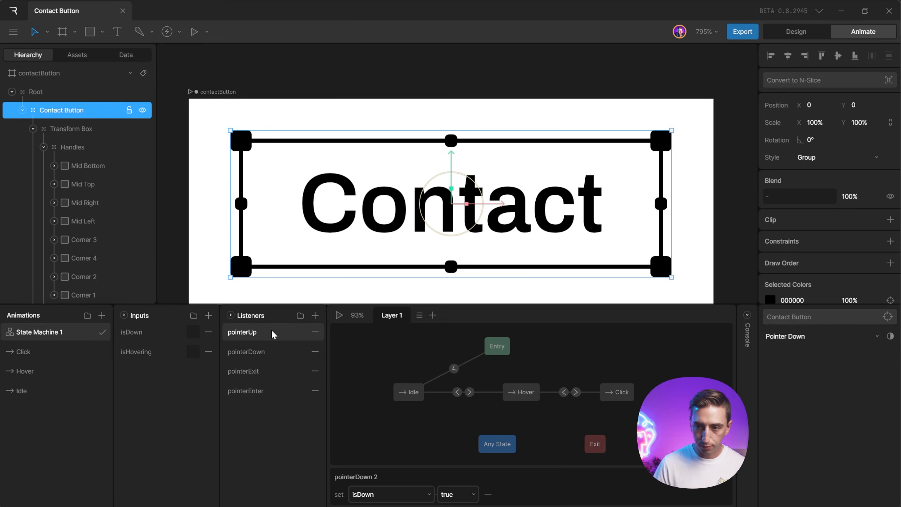
{"action": "key", "text": "Return"}
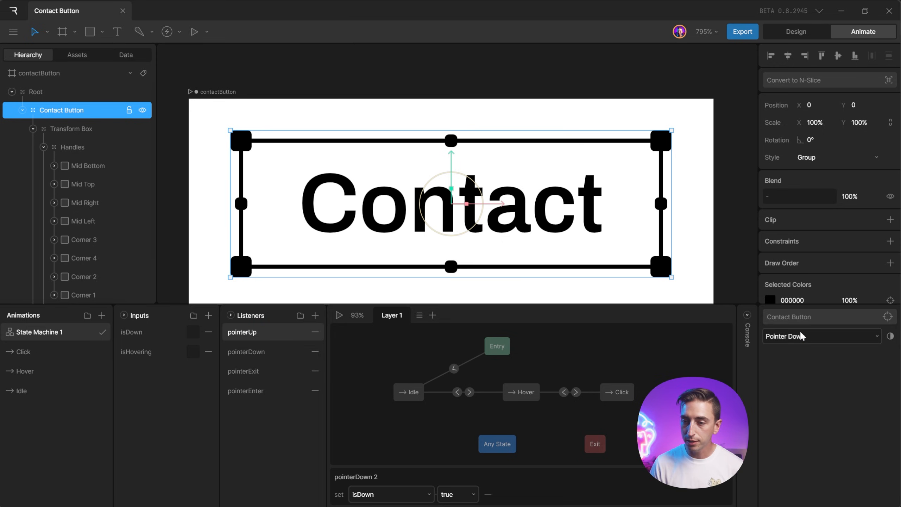
Have pointerUp set isDown to false on the Pointer Up event, and play the state machine to test the button.
{"action": "left_click", "coordinate": [800, 336]}
{"action": "left_click", "coordinate": [797, 399]}
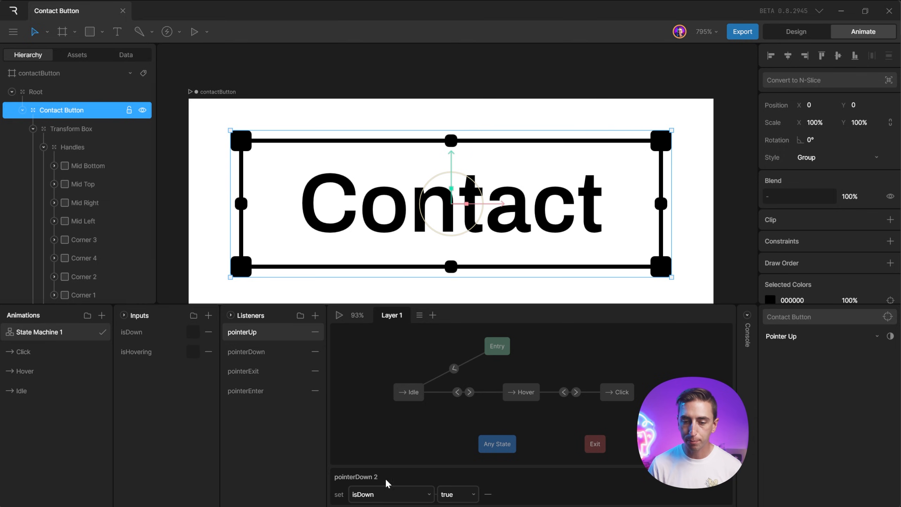
{"action": "left_click", "coordinate": [456, 494]}
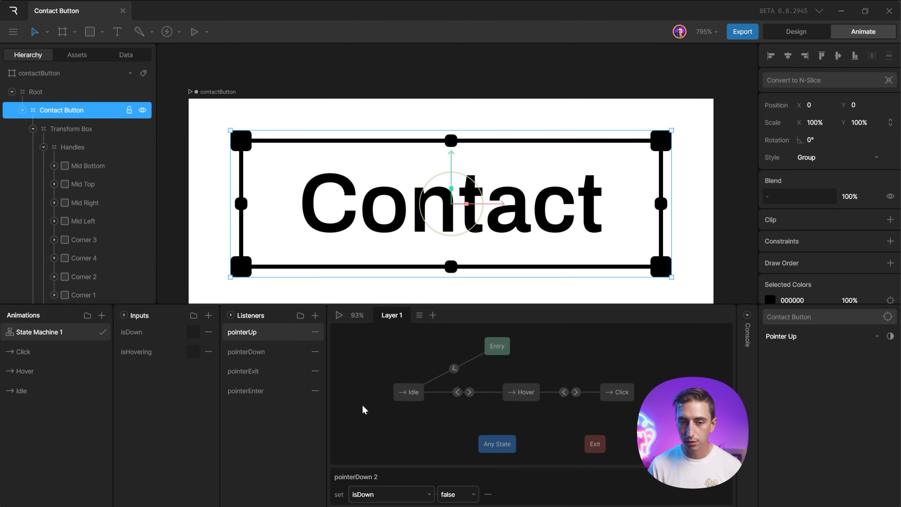
{"action": "left_click", "coordinate": [338, 315]}
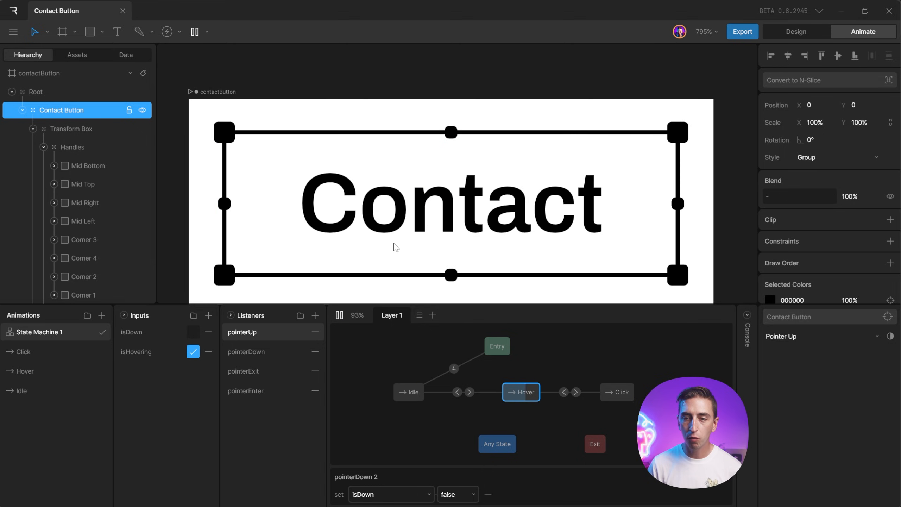
Allow exit during transition on both transitions between Hover and Click, and test the button's hover and click behavior.
{"action": "left_click", "coordinate": [400, 226]}
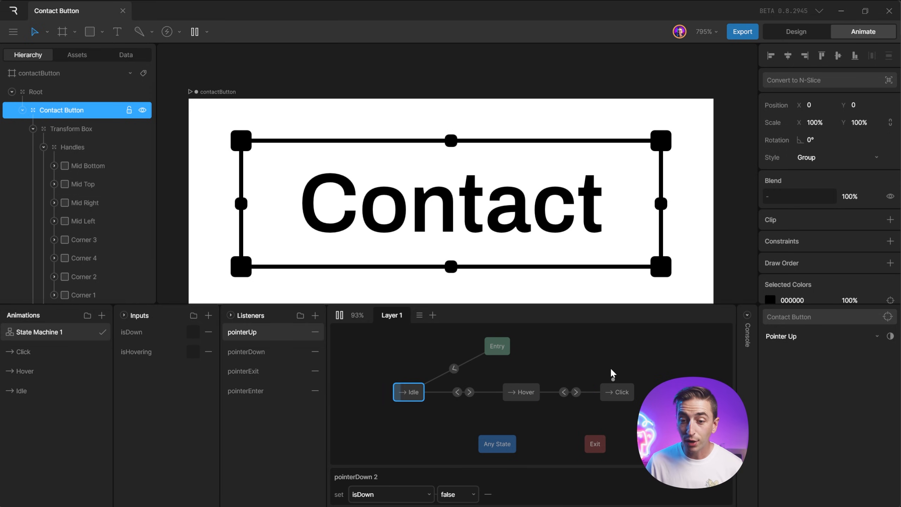
{"action": "left_click_drag", "start_coordinate": [589, 363], "coordinate": [555, 391]}
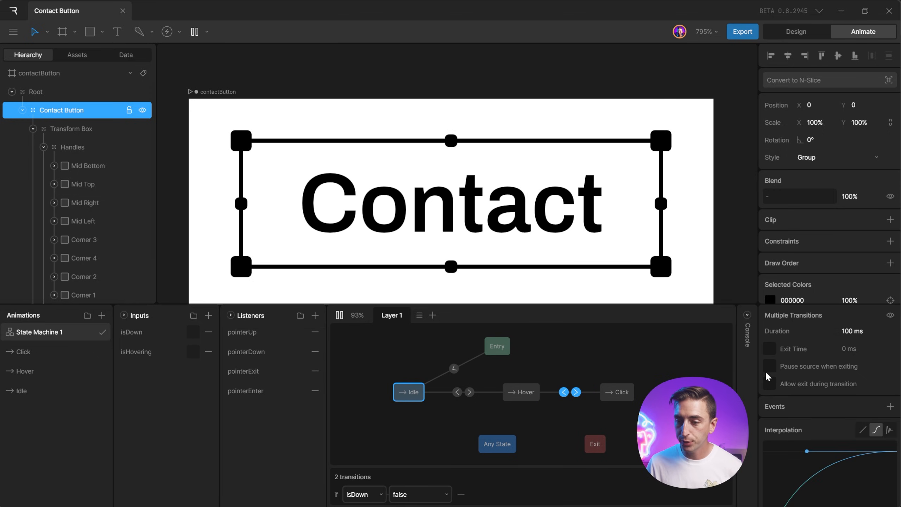
{"action": "left_click", "coordinate": [769, 384]}
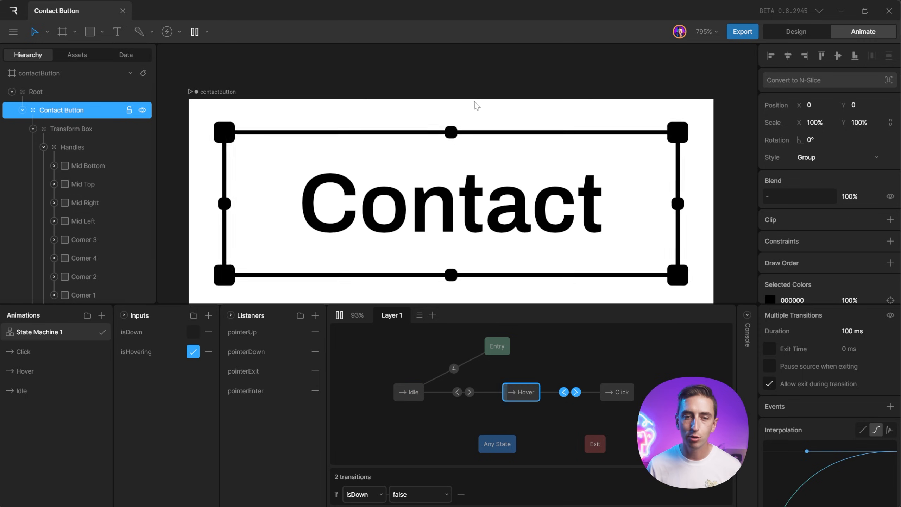
{"action": "left_click", "coordinate": [453, 205]}
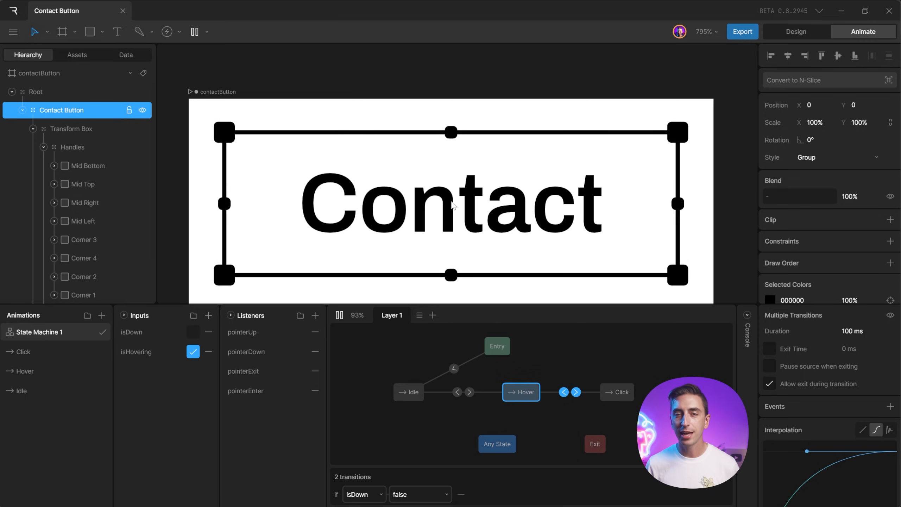
{"action": "left_click", "coordinate": [576, 365]}
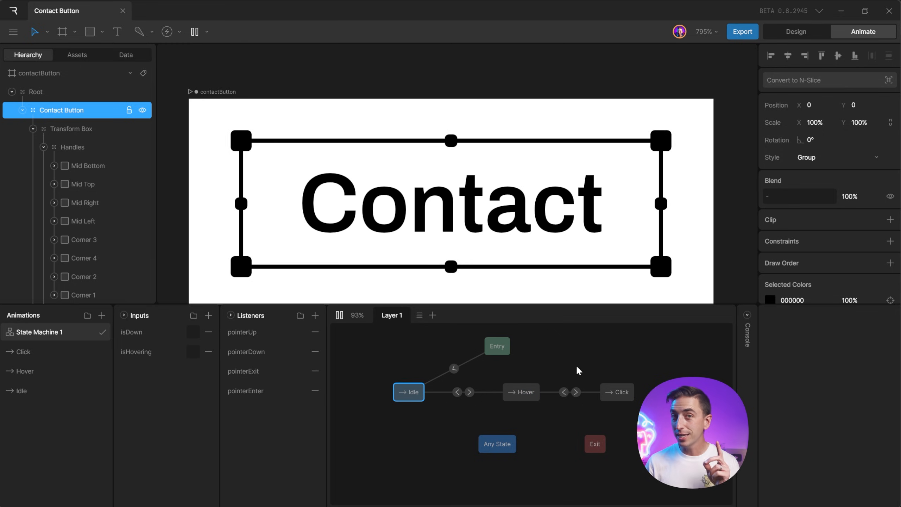
{"action": "left_click", "coordinate": [471, 181]}
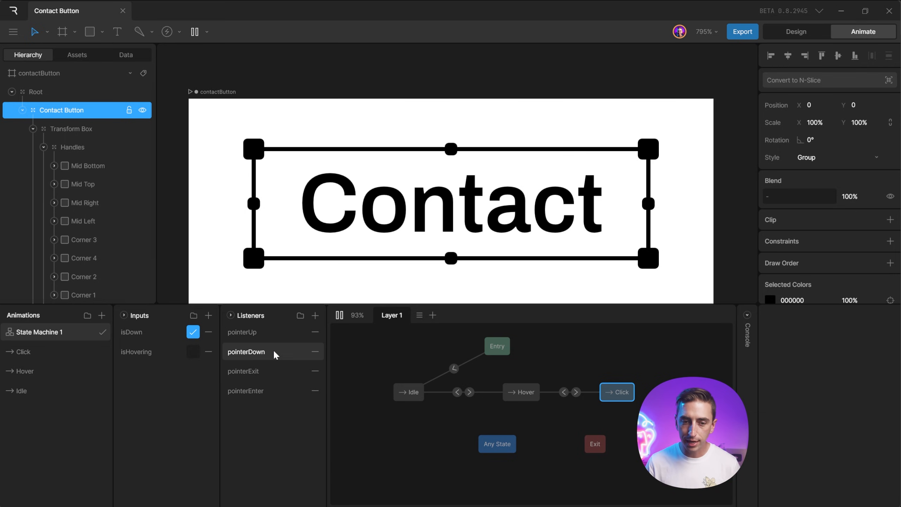
Stop playback and add an input change to the pointerExit listener that sets isDown to false.
{"action": "left_click", "coordinate": [267, 371]}
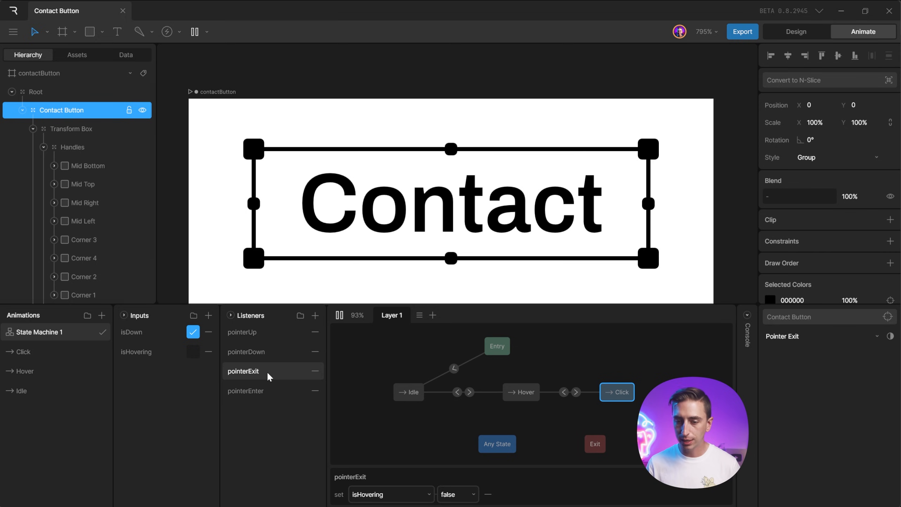
{"action": "left_click", "coordinate": [340, 315]}
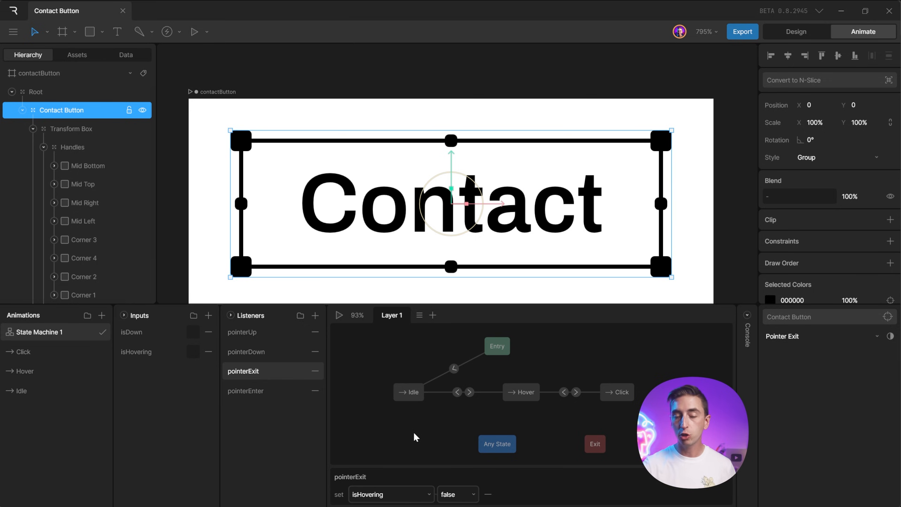
{"action": "left_click", "coordinate": [724, 476]}
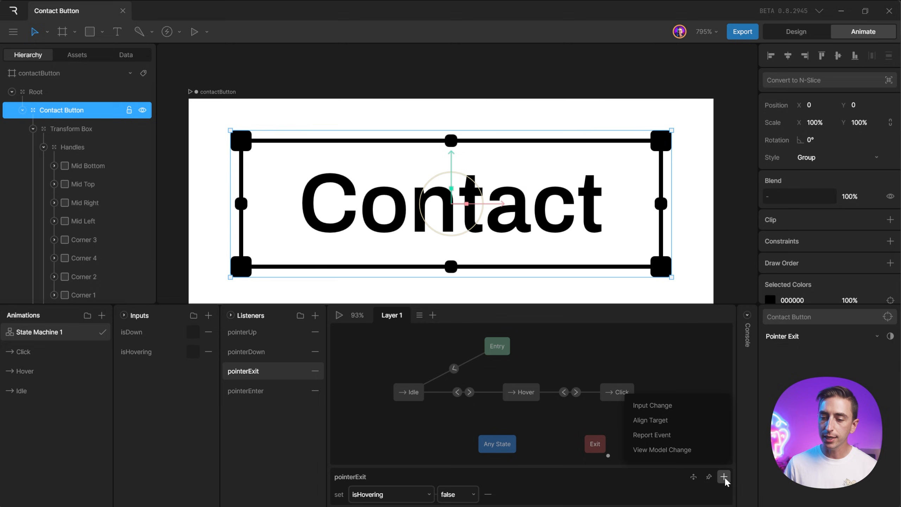
{"action": "left_click", "coordinate": [658, 404]}
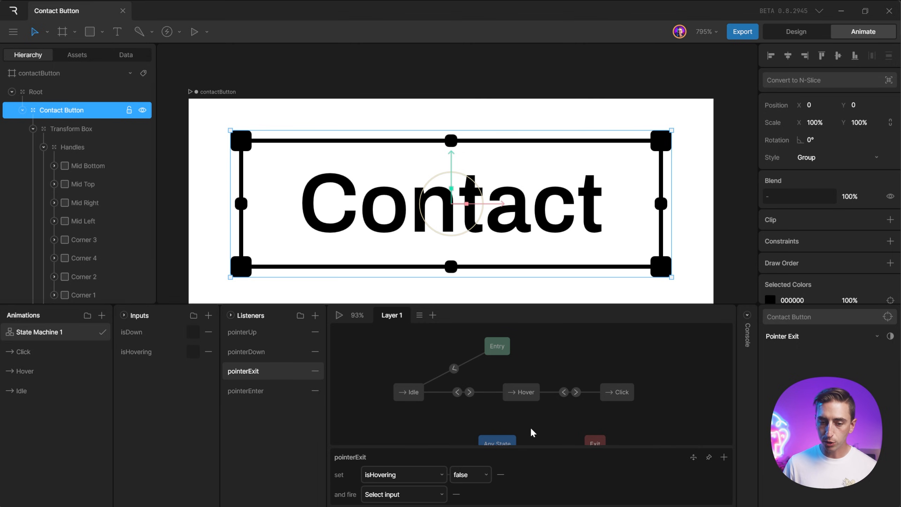
{"action": "left_click", "coordinate": [389, 495]}
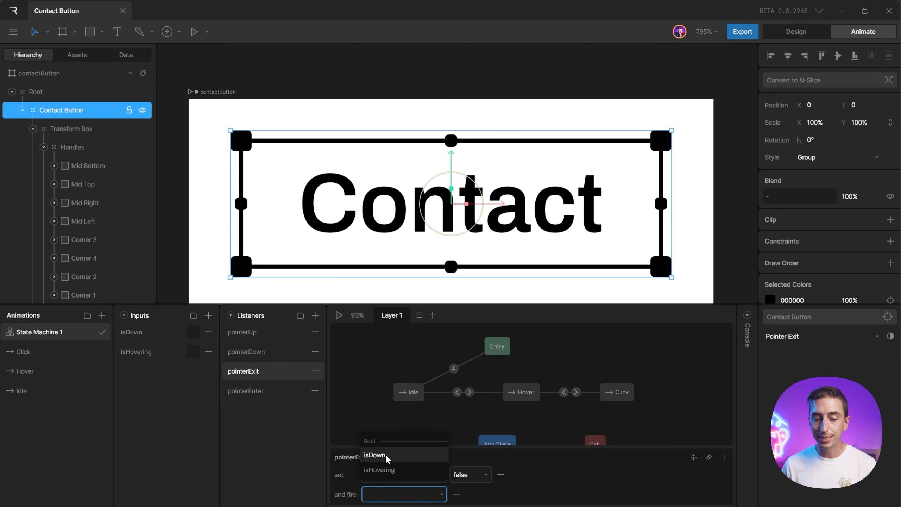
{"action": "left_click", "coordinate": [385, 455]}
{"action": "left_click", "coordinate": [468, 472]}
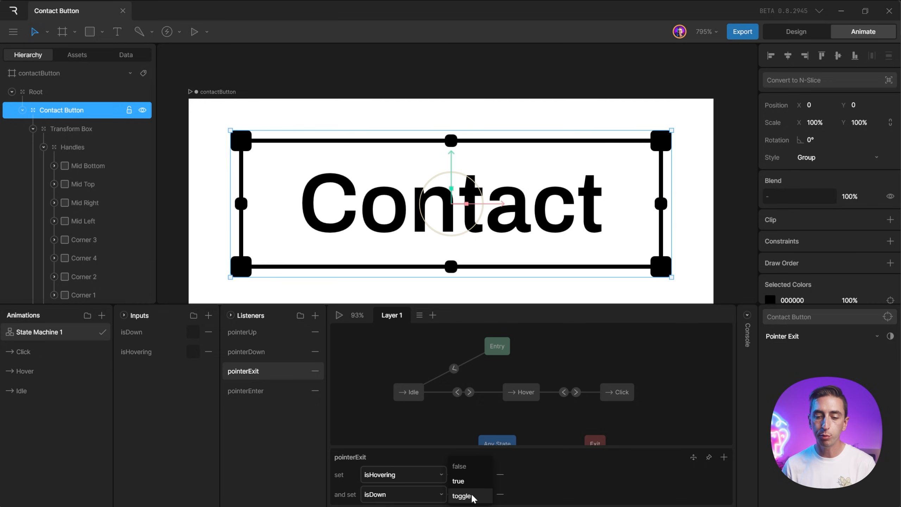
{"action": "left_click", "coordinate": [468, 467]}
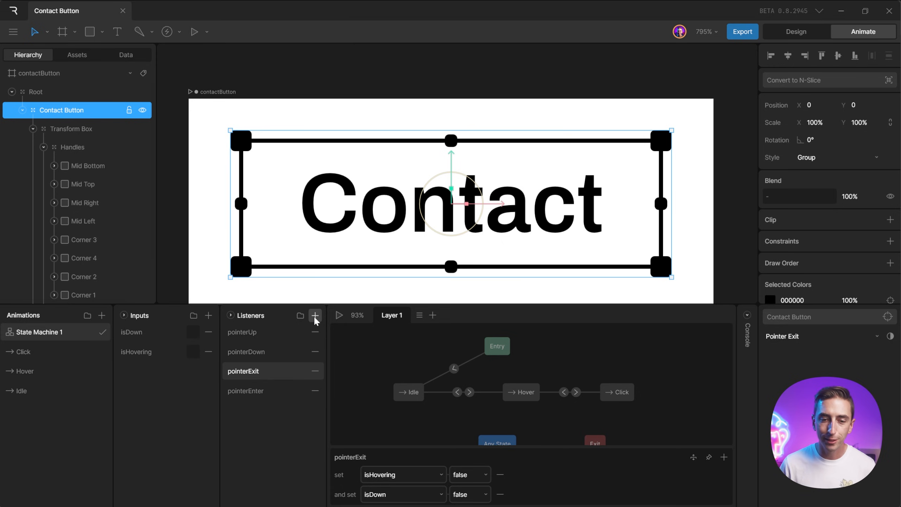
Play the state machine to test pressing and leaving the button, and stop playback.
{"action": "left_click", "coordinate": [336, 314]}
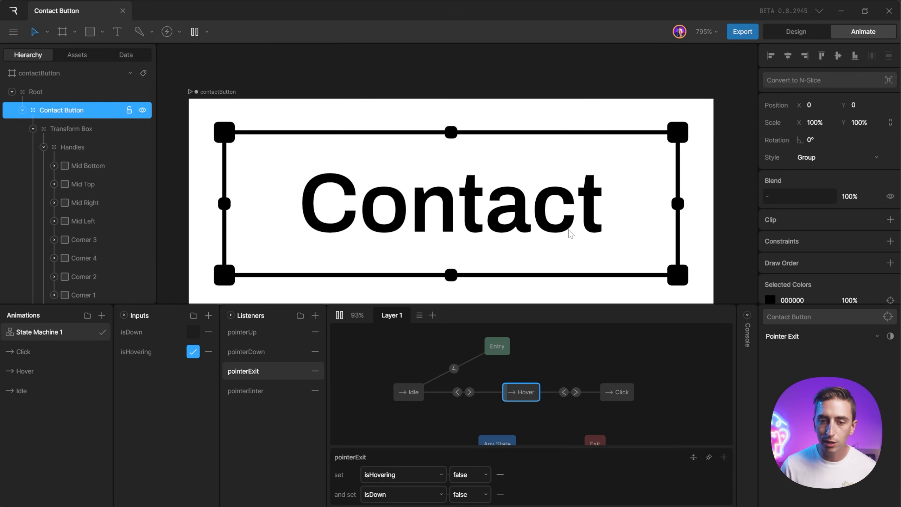
{"action": "left_click", "coordinate": [324, 212]}
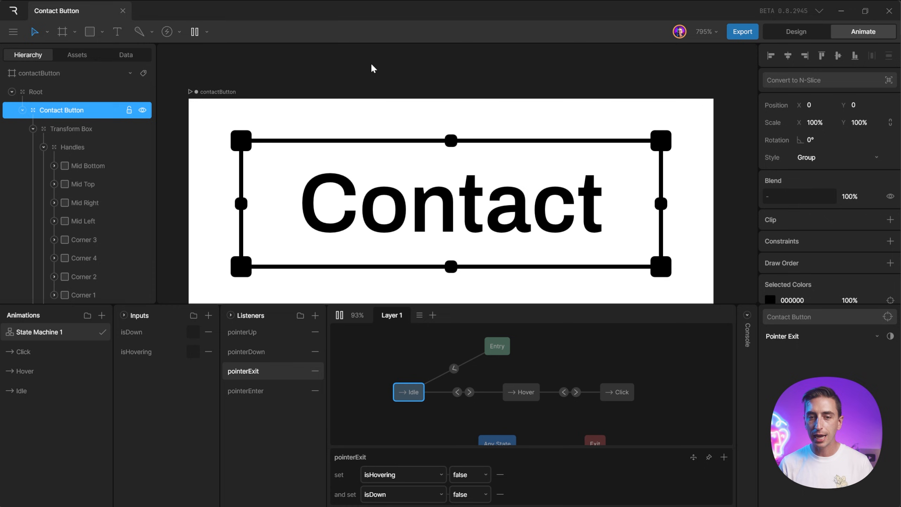
{"action": "left_click", "coordinate": [339, 315]}
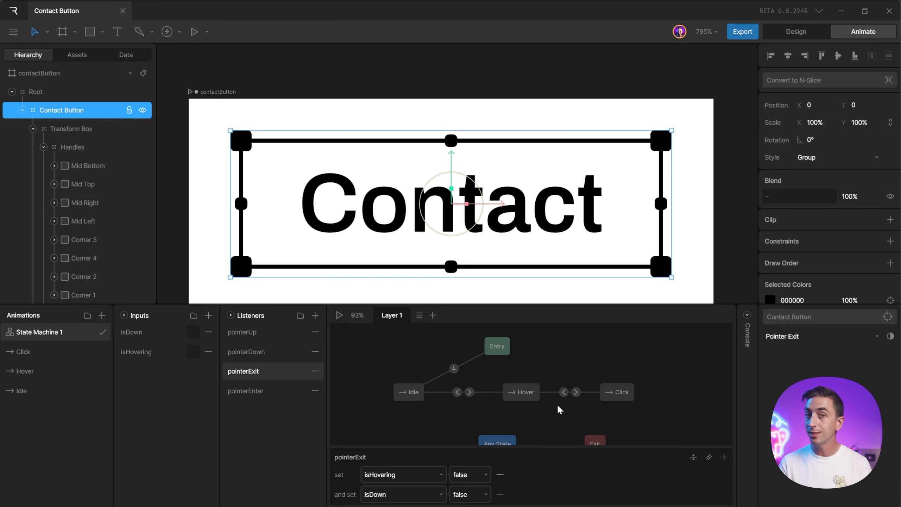
Review the Idle, Hover and Click animations and return to State Machine 1.
{"action": "left_click", "coordinate": [51, 356]}
{"action": "left_click", "coordinate": [34, 391]}
{"action": "left_click", "coordinate": [32, 371]}
{"action": "left_click", "coordinate": [32, 351]}
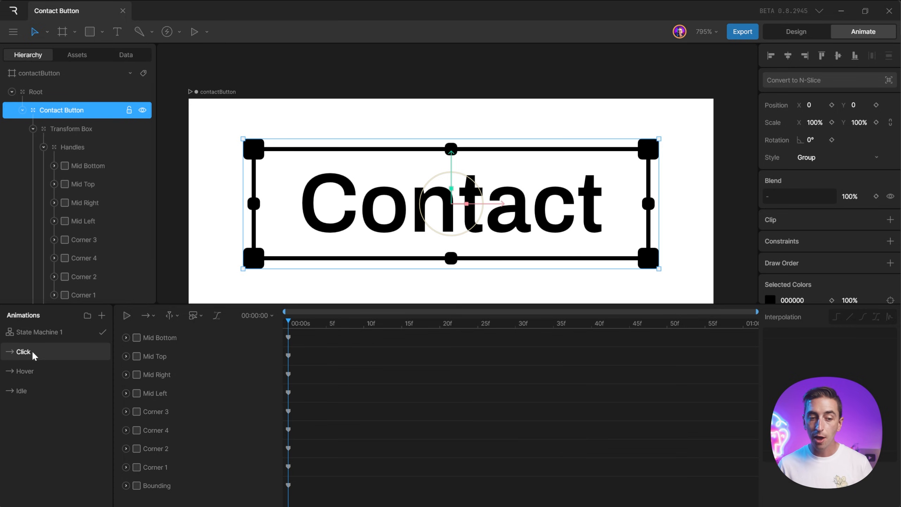
{"action": "left_click", "coordinate": [40, 333]}
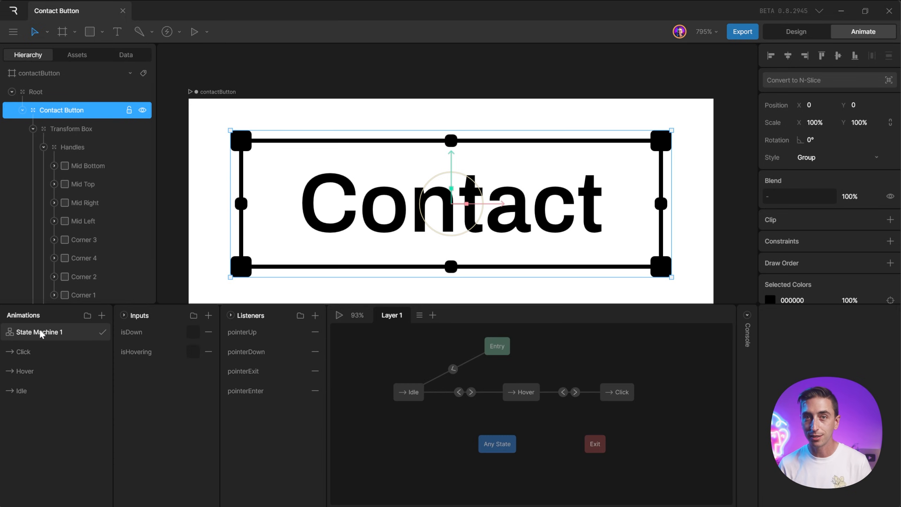
In the Idle animation, key the Contact text's variable font weight at 600.
{"action": "scroll", "coordinate": [53, 298], "scroll_direction": "down", "scroll_amount": 3}
{"action": "left_click", "coordinate": [23, 391]}
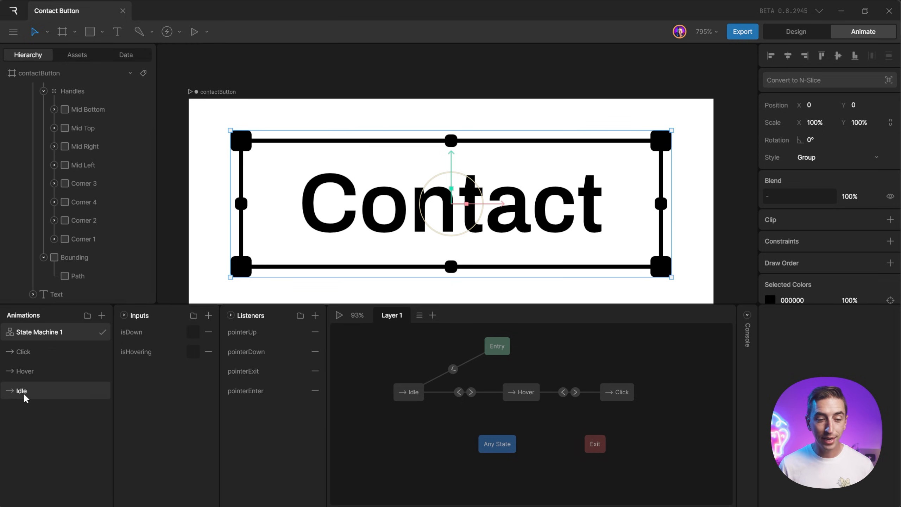
{"action": "left_click", "coordinate": [56, 296]}
{"action": "scroll", "coordinate": [834, 192], "scroll_direction": "down", "scroll_amount": 6}
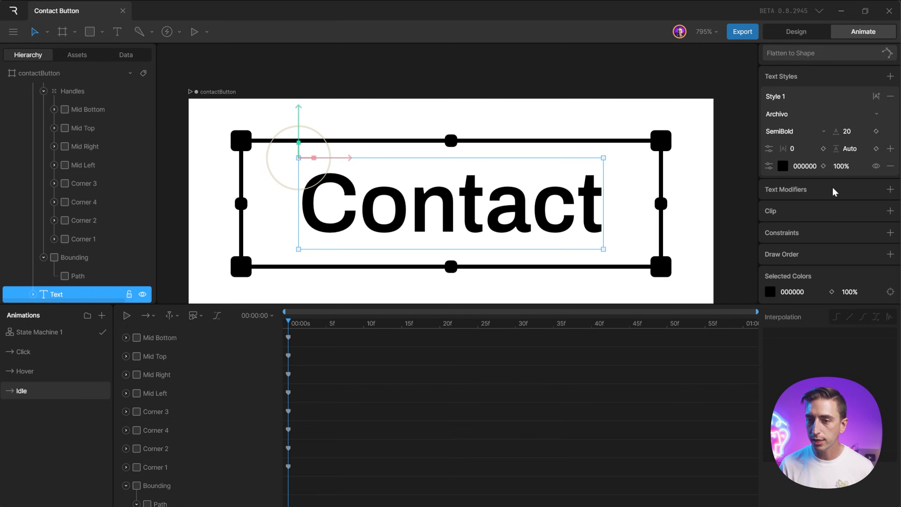
{"action": "left_click", "coordinate": [769, 150]}
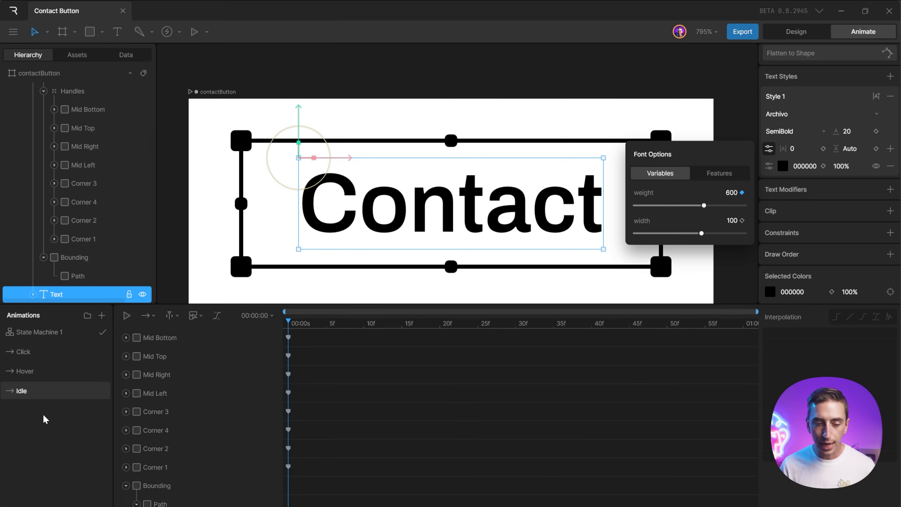
In the Hover animation, set the Contact text's variable font weight to 800 and close the font options.
{"action": "left_click", "coordinate": [34, 371]}
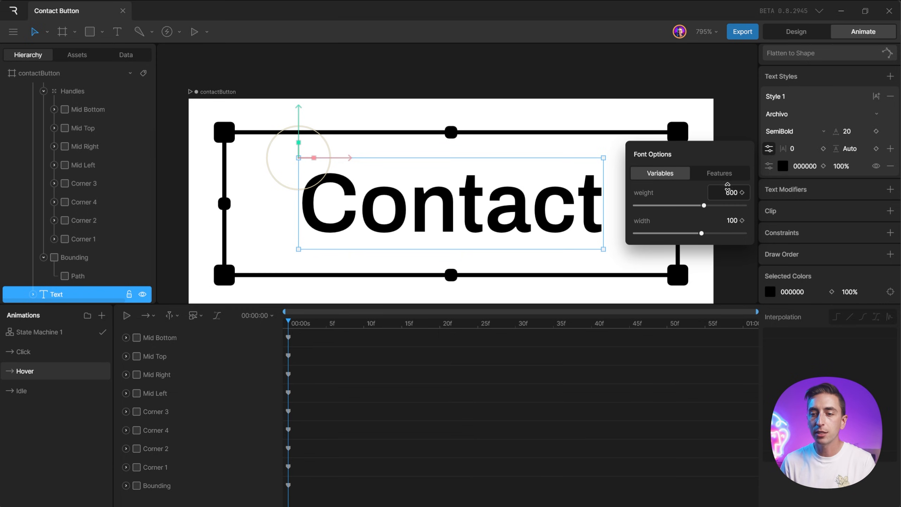
{"action": "left_click", "coordinate": [729, 192]}
{"action": "key", "text": "Return"}
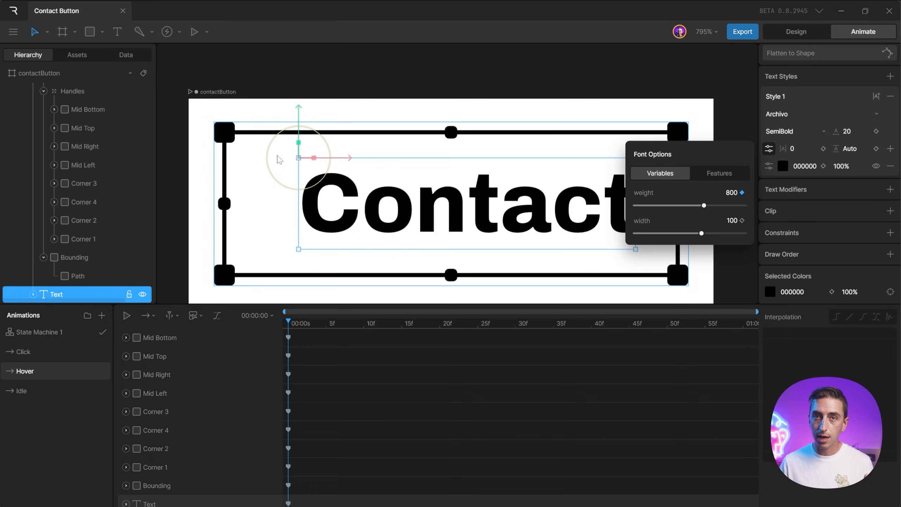
{"action": "left_click", "coordinate": [768, 149]}
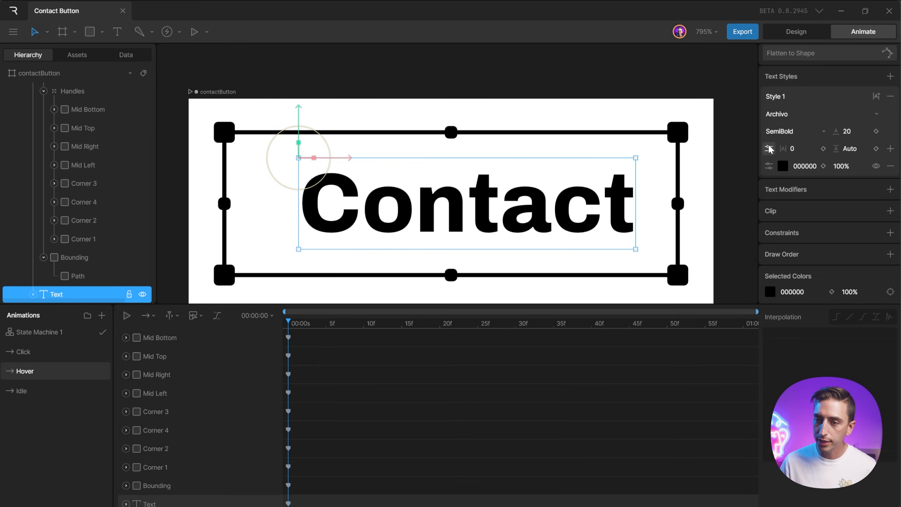
In Design mode, set the Contact text's origin to 50% on both X and Y.
{"action": "left_click", "coordinate": [794, 32]}
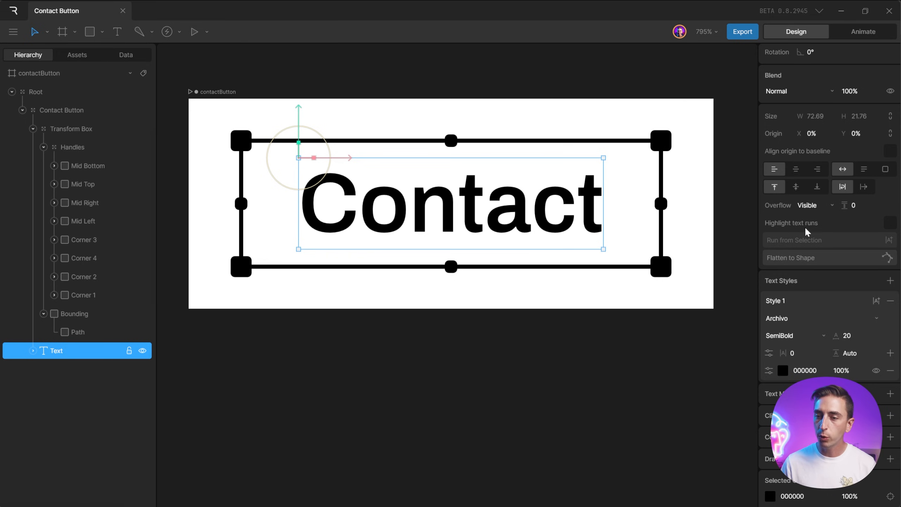
{"action": "left_click", "coordinate": [814, 132]}
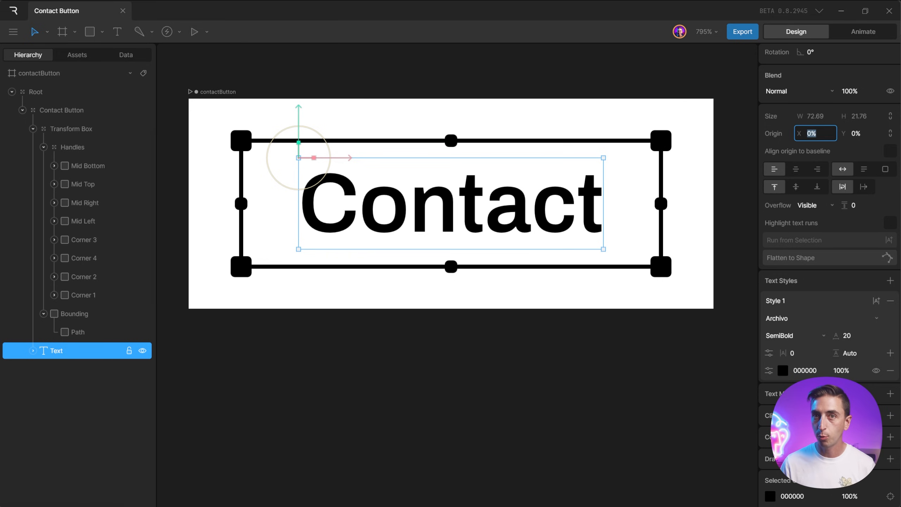
{"action": "key", "text": "Tab"}
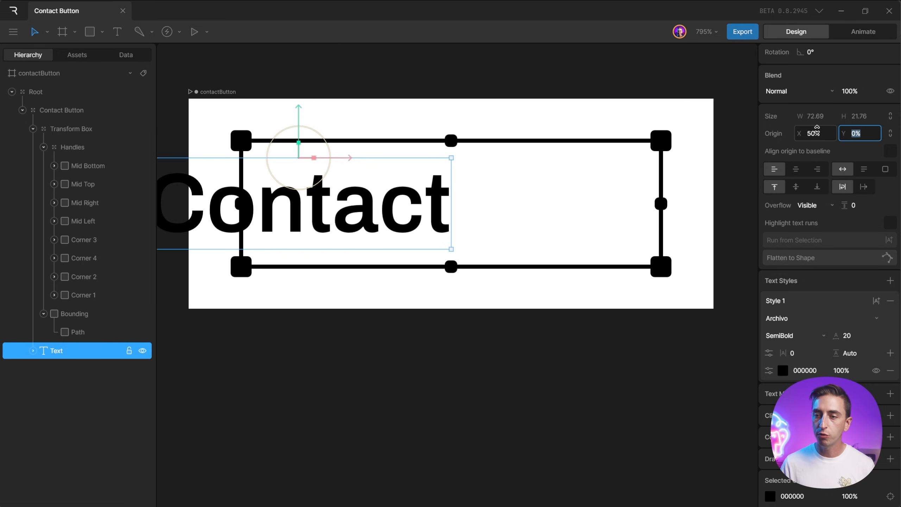
{"action": "key", "text": "Return"}
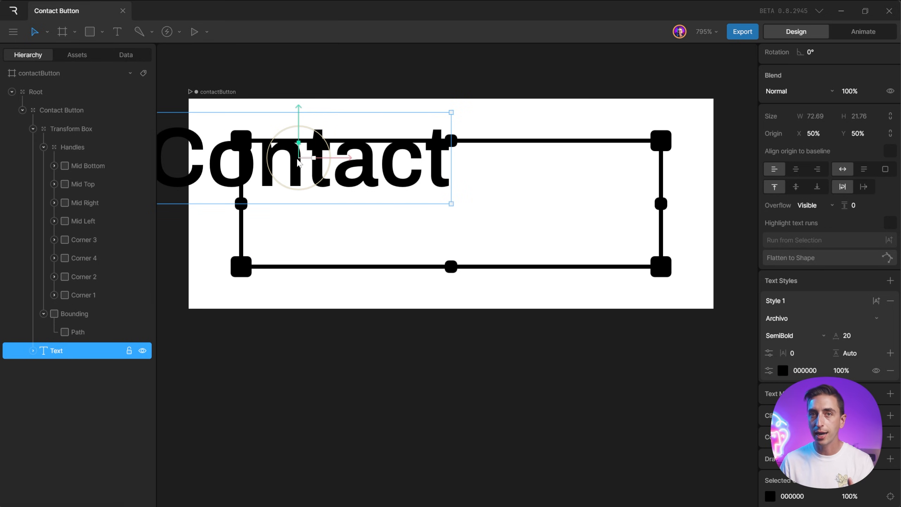
Center the Contact text horizontally and vertically on the artboard, and set its text alignment to center.
{"action": "scroll", "coordinate": [829, 142], "scroll_direction": "up", "scroll_amount": 2}
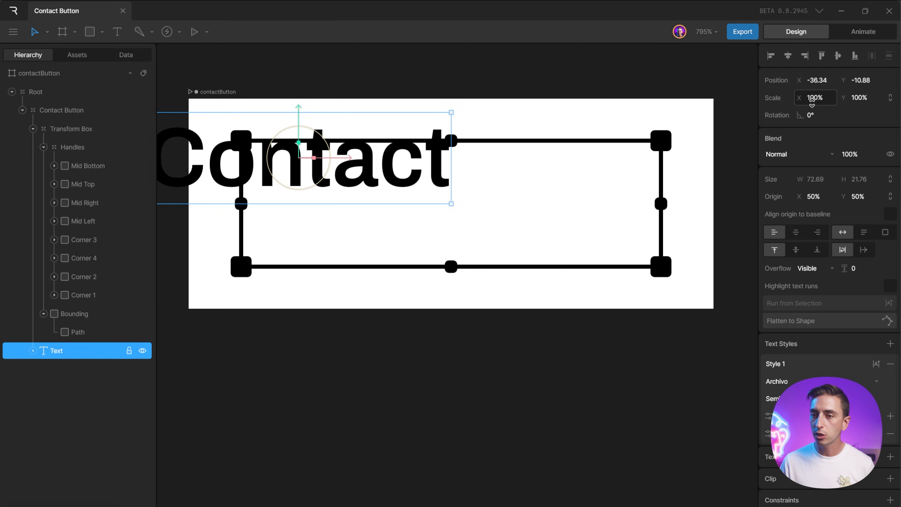
{"action": "left_click", "coordinate": [787, 55]}
{"action": "left_click", "coordinate": [838, 56]}
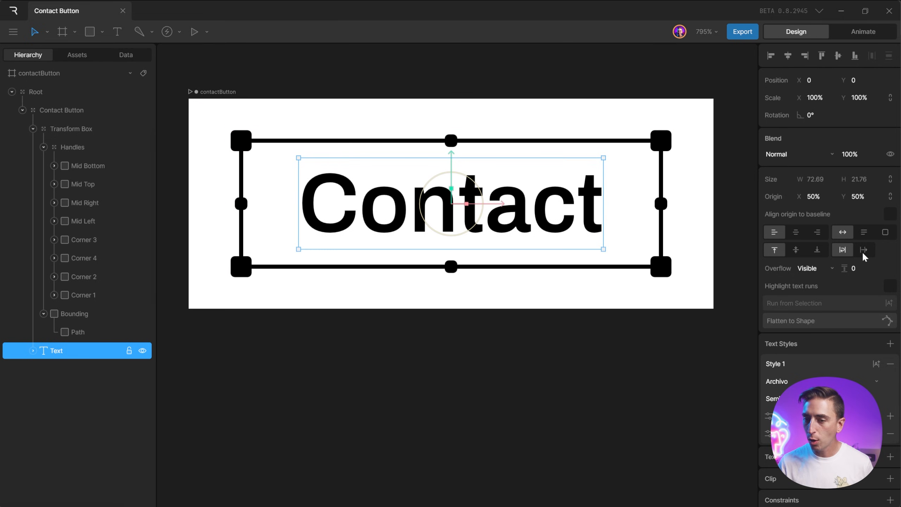
{"action": "left_click", "coordinate": [796, 234]}
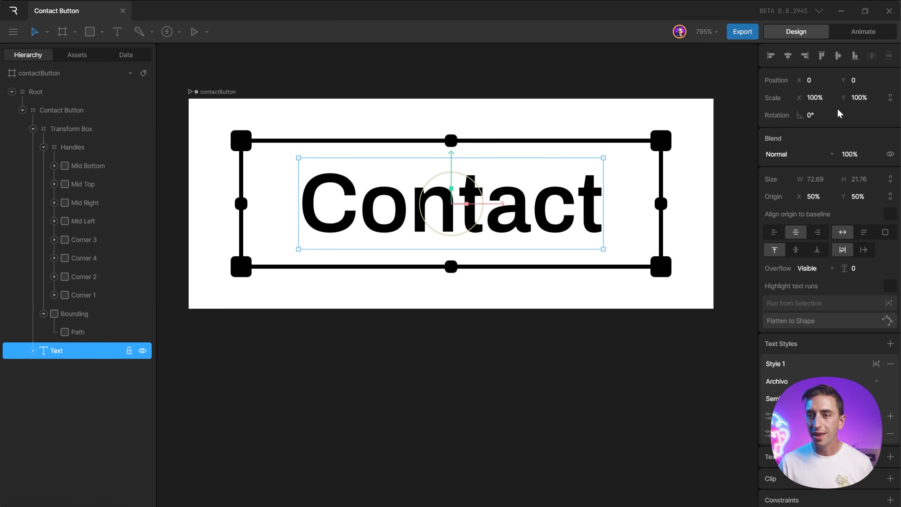
Return to Animate mode and compare the Contact text's weight between the Idle and Hover animations.
{"action": "left_click", "coordinate": [861, 31]}
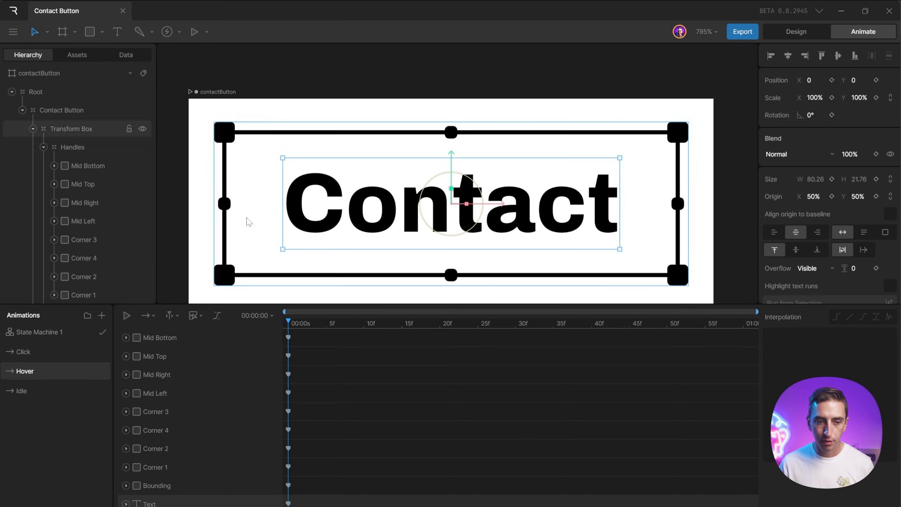
{"action": "left_click", "coordinate": [48, 392]}
{"action": "left_click", "coordinate": [45, 372]}
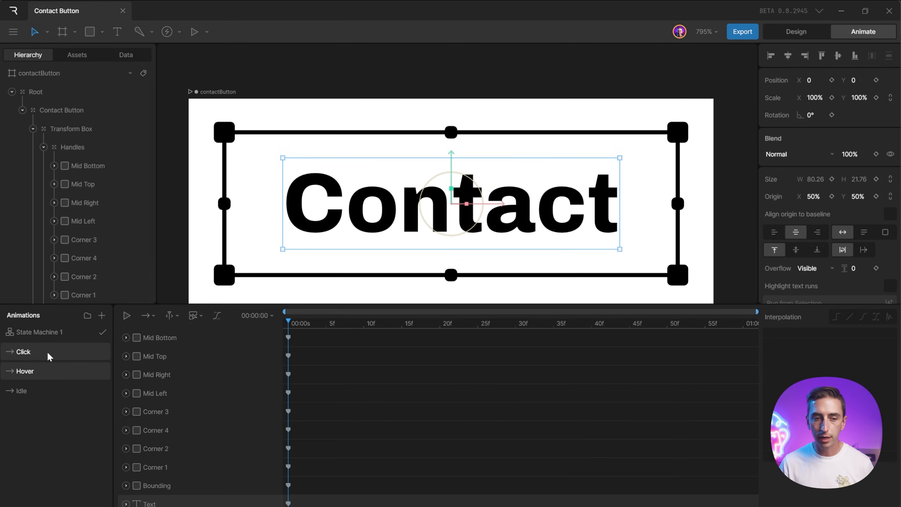
{"action": "left_click", "coordinate": [44, 385]}
{"action": "left_click", "coordinate": [45, 370]}
{"action": "left_click", "coordinate": [47, 383]}
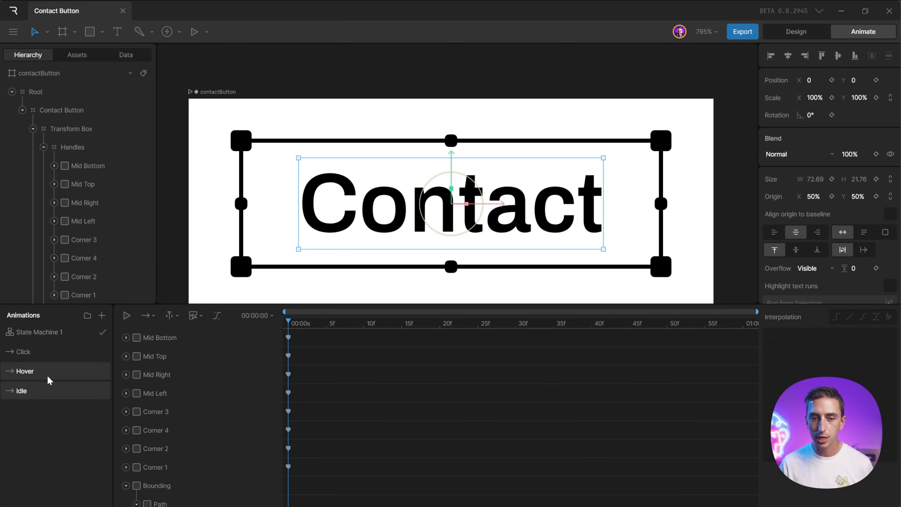
{"action": "left_click", "coordinate": [48, 369]}
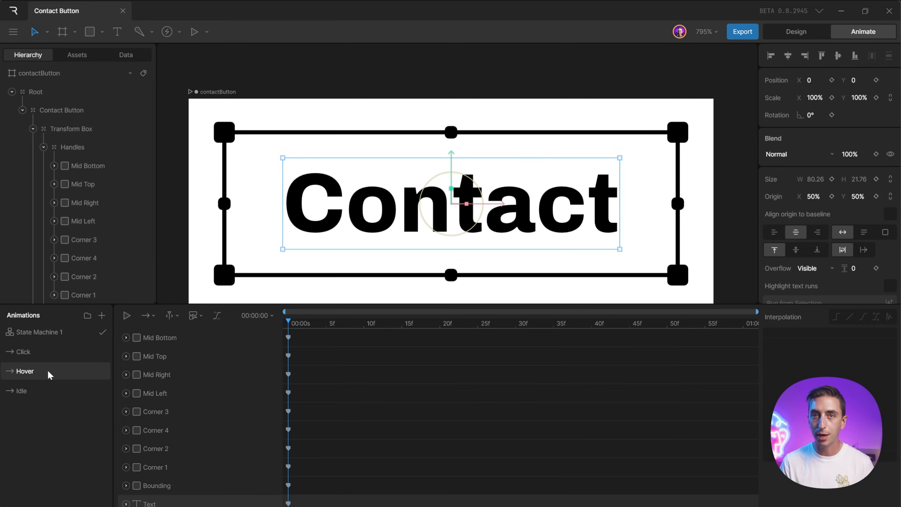
In the Click animation, set the Contact text's variable font weight to 400.
{"action": "left_click", "coordinate": [28, 350]}
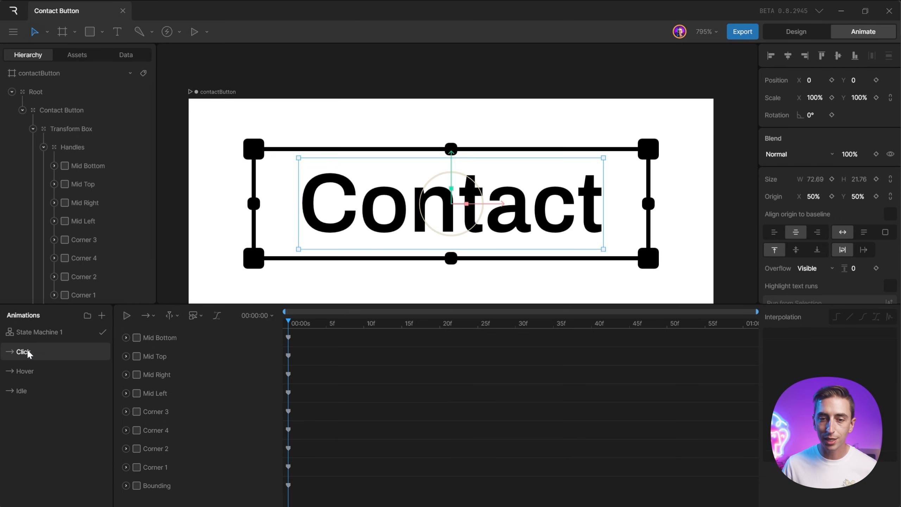
{"action": "scroll", "coordinate": [798, 234], "scroll_direction": "down", "scroll_amount": 10}
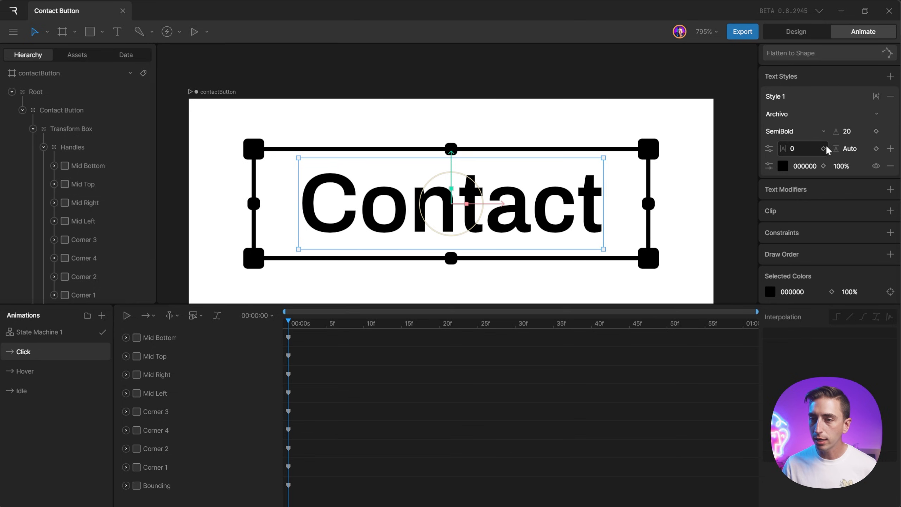
{"action": "left_click", "coordinate": [768, 149]}
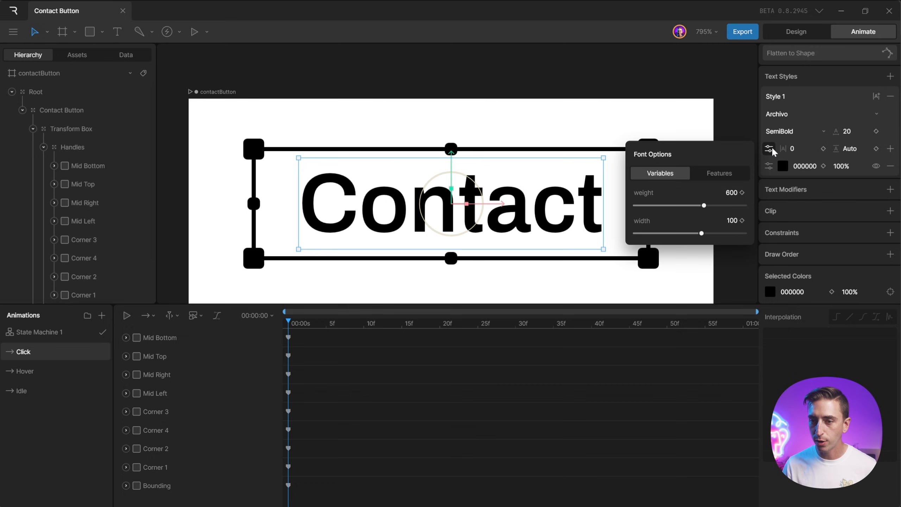
{"action": "left_click", "coordinate": [727, 192]}
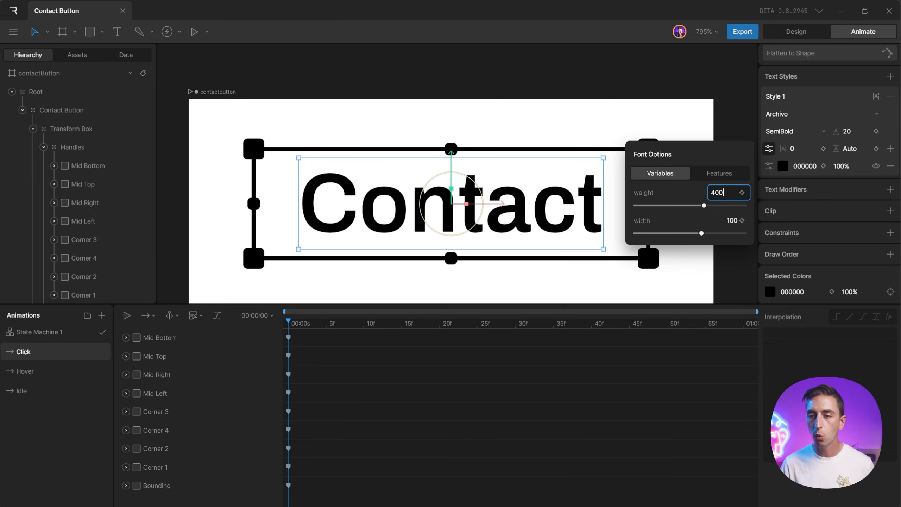
{"action": "key", "text": "Return"}
Compare the Contact text's weight across the Hover, Idle and Click animations.
{"action": "left_click", "coordinate": [64, 373]}
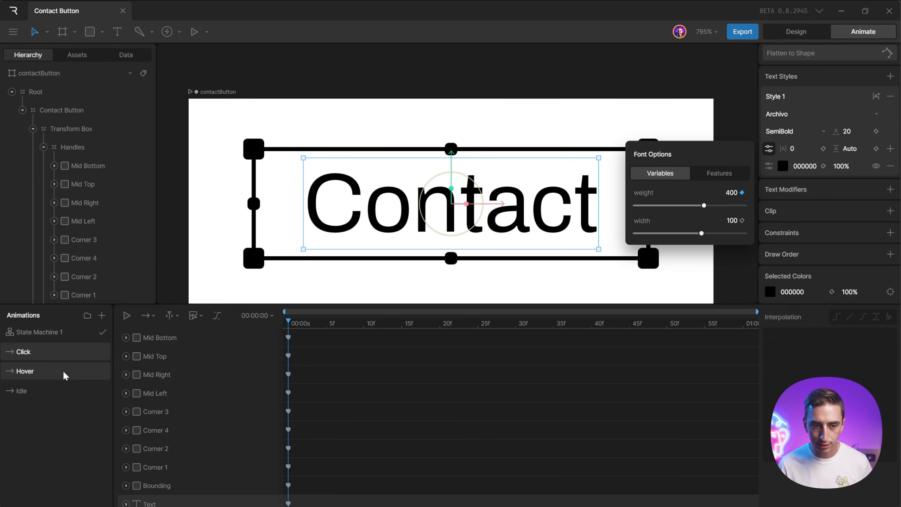
{"action": "left_click", "coordinate": [44, 389]}
{"action": "left_click", "coordinate": [45, 371]}
{"action": "left_click", "coordinate": [35, 352]}
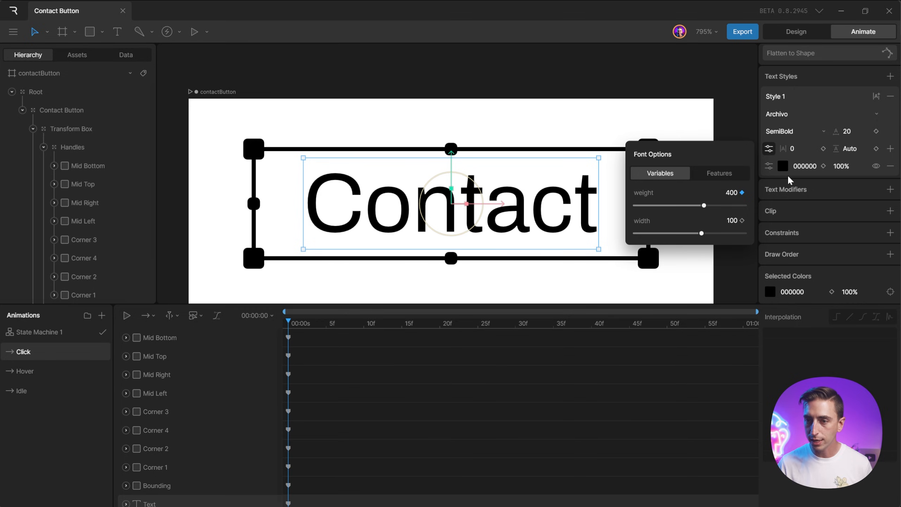
Play State Machine 1 and test the Contact button's hover and click behaviour on the artboard.
{"action": "left_click", "coordinate": [41, 333]}
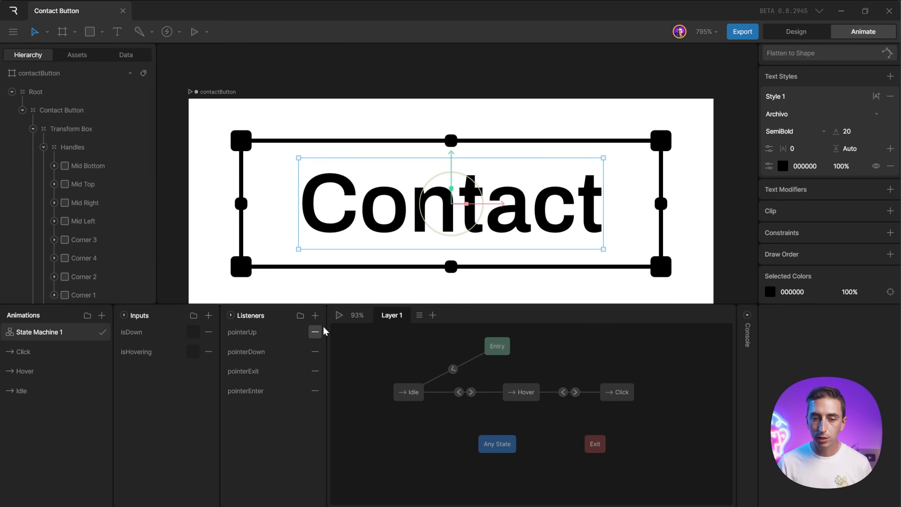
{"action": "left_click", "coordinate": [338, 316]}
{"action": "mouse_move", "coordinate": [373, 220]}
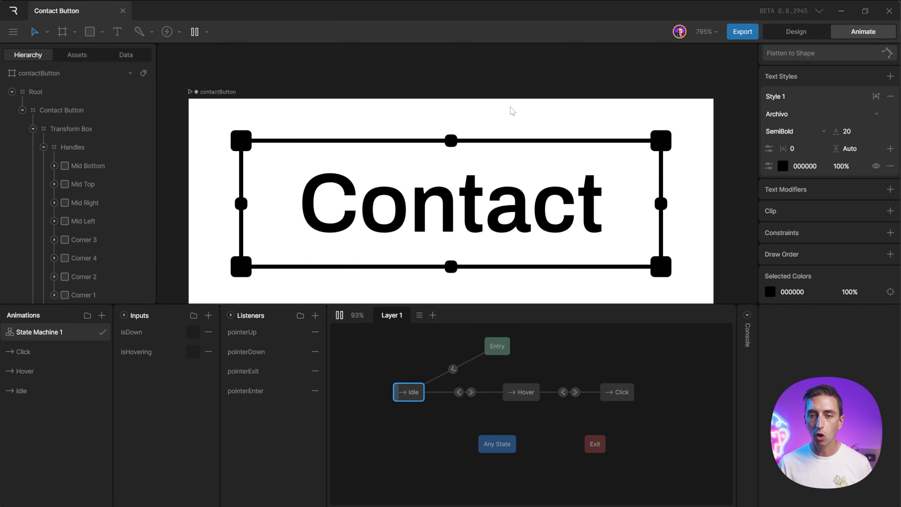
{"action": "left_click", "coordinate": [498, 181]}
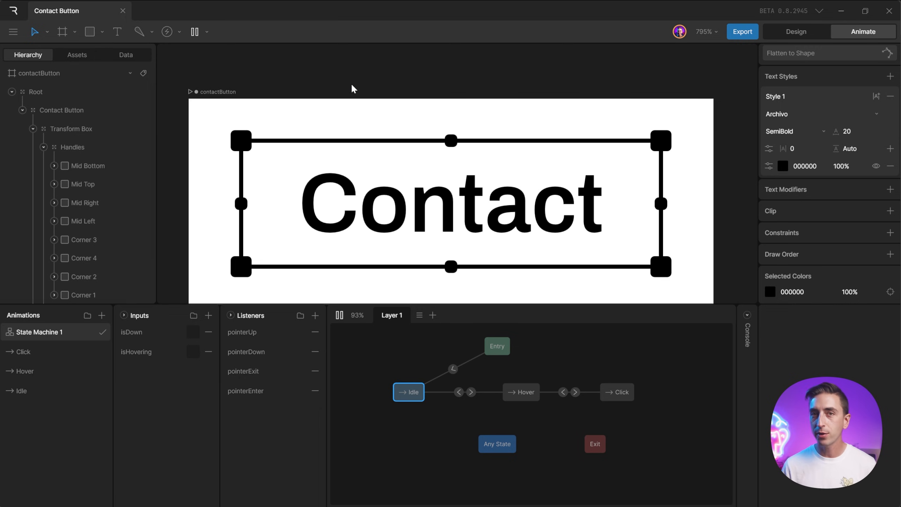
Apply elastic interpolation to all transitions between Idle, Hover and Click, and test it by clicking the Contact button.
{"action": "left_click", "coordinate": [475, 392]}
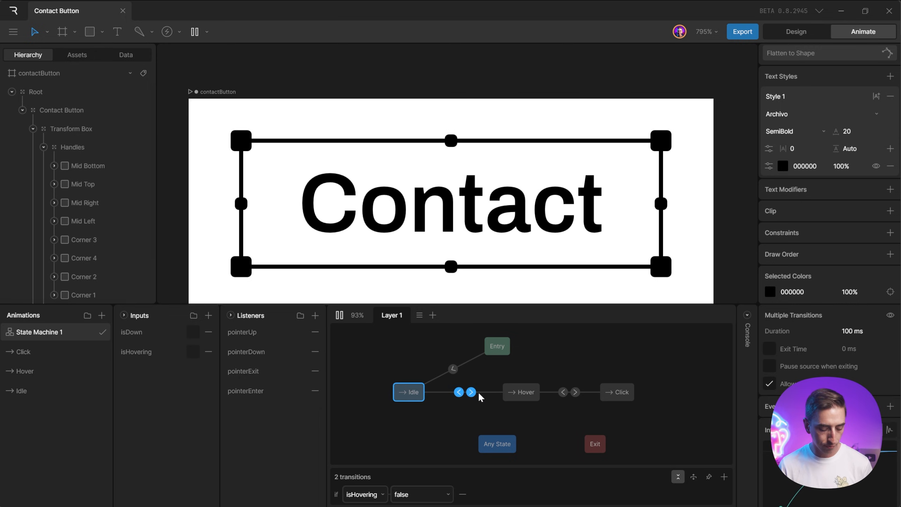
{"action": "left_click", "coordinate": [585, 390], "text": "shift"}
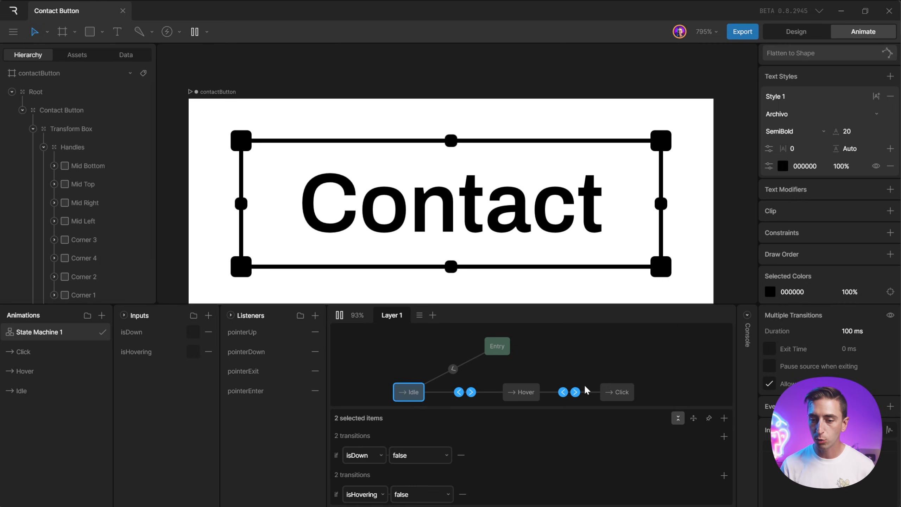
{"action": "scroll", "coordinate": [826, 341], "scroll_direction": "down", "scroll_amount": 2}
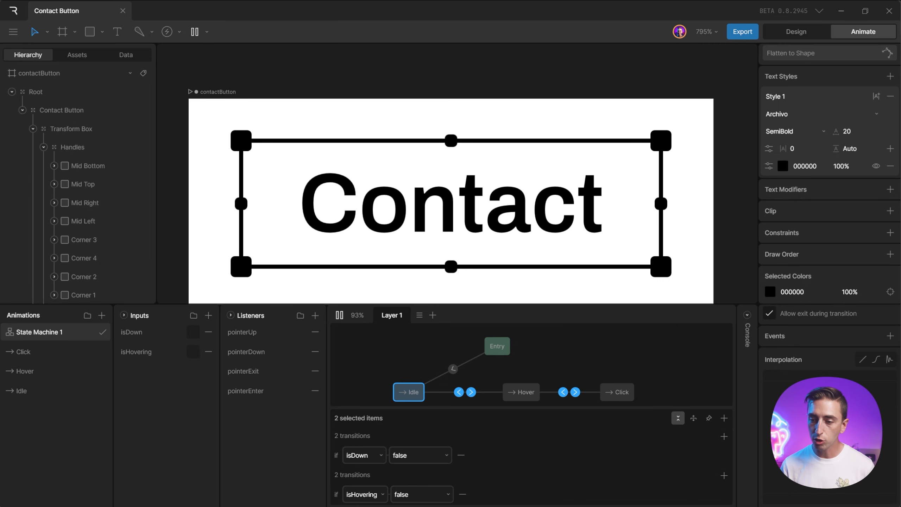
{"action": "left_click", "coordinate": [889, 357]}
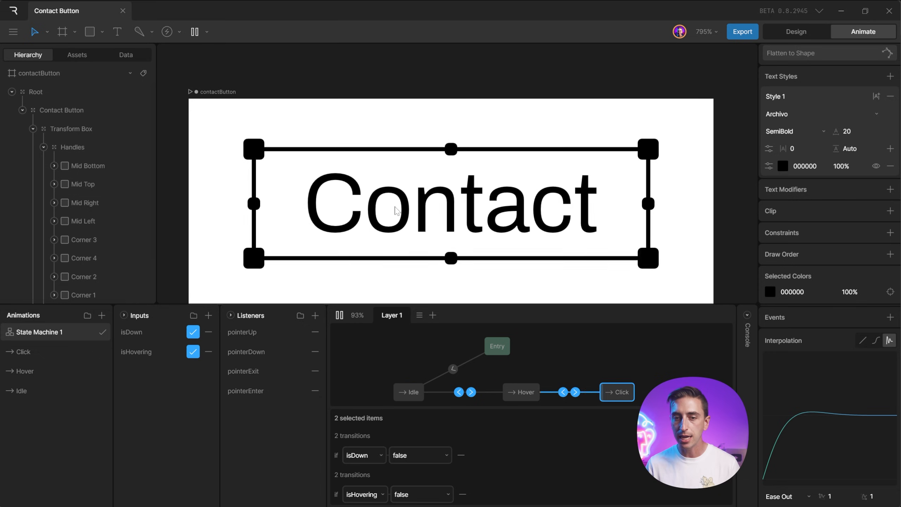
{"action": "left_click", "coordinate": [420, 197]}
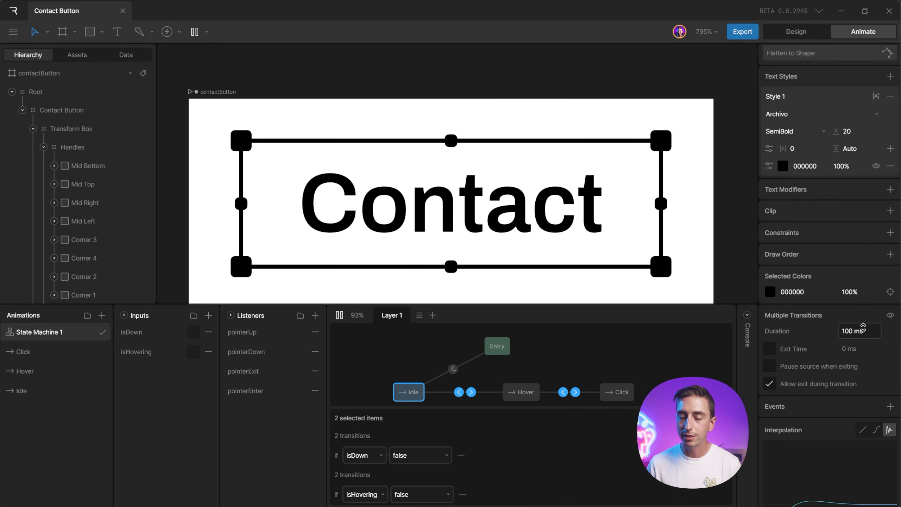
Set the duration of the selected transitions to 300 ms and test the Contact button again.
{"action": "left_click", "coordinate": [863, 327]}
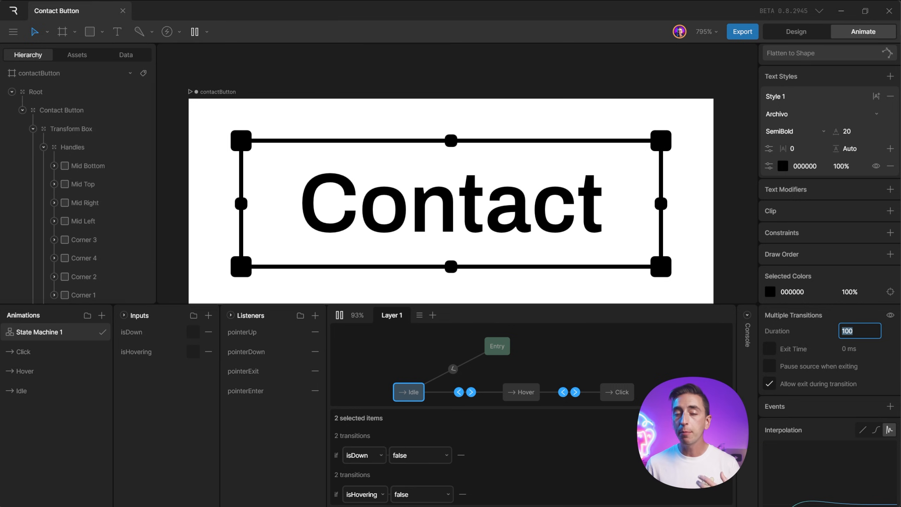
{"action": "key", "text": "Return"}
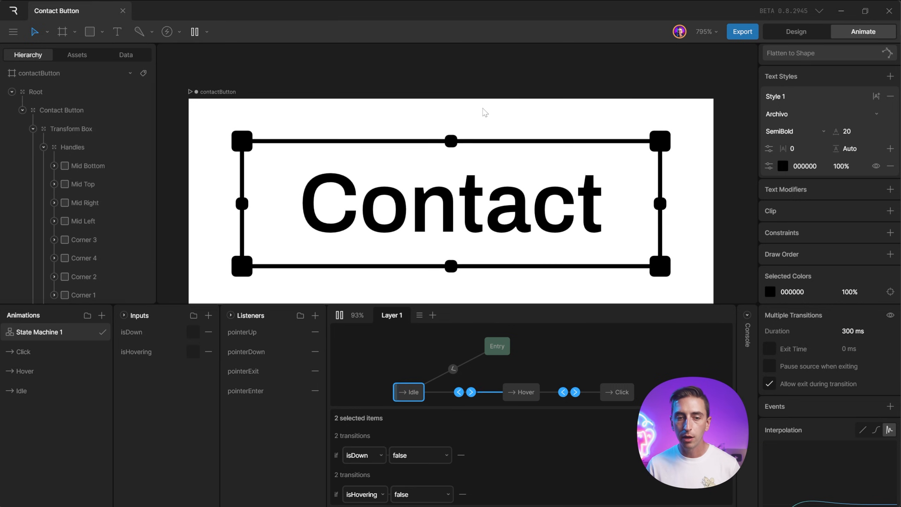
{"action": "left_click", "coordinate": [491, 156]}
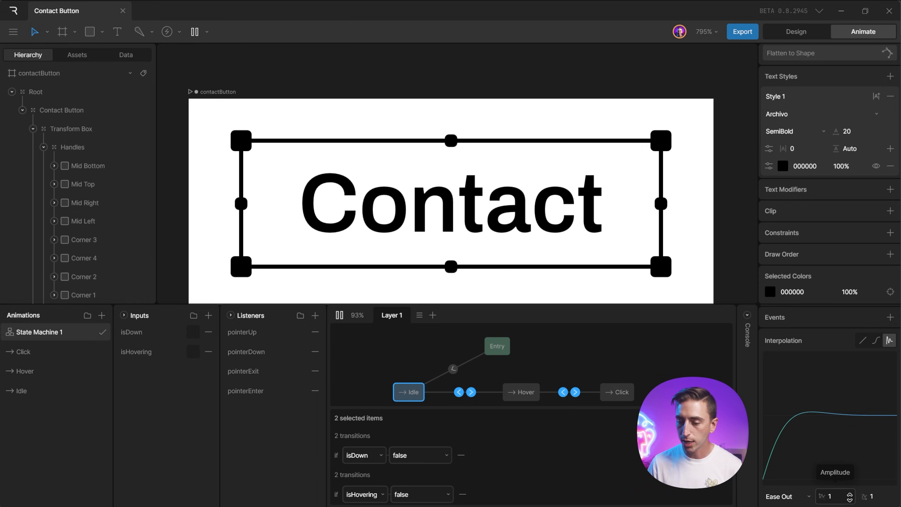
Set the transitions' elastic amplitude to 1.9 and period to 0.45, testing the button's bounce between adjustments.
{"action": "left_click_drag", "start_coordinate": [832, 496], "coordinate": [834, 482]}
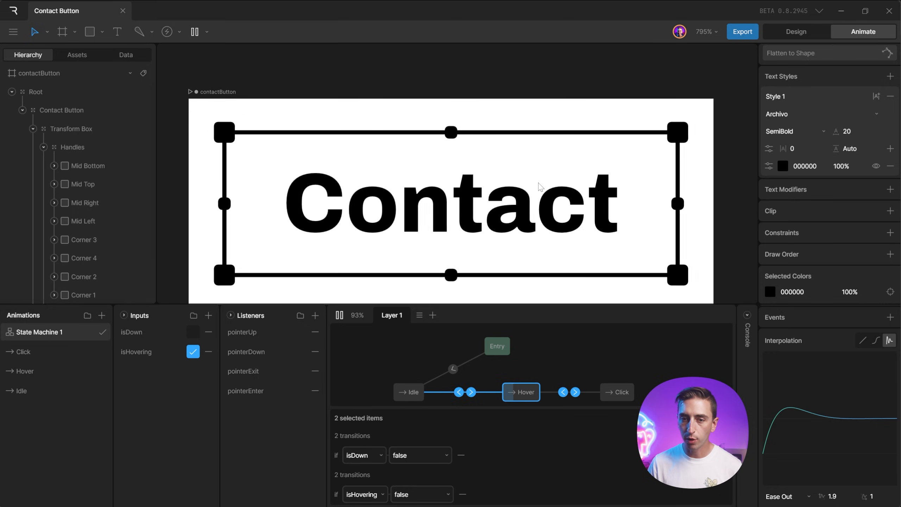
{"action": "left_click_drag", "start_coordinate": [871, 493], "coordinate": [872, 504]}
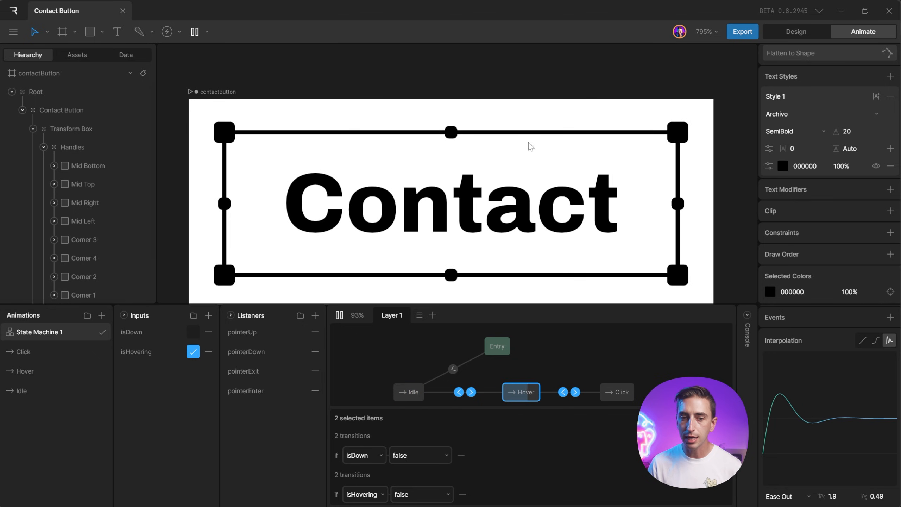
{"action": "mouse_move", "coordinate": [872, 496]}
{"action": "left_mouse_down"}
{"action": "mouse_move", "coordinate": [883, 506]}
{"action": "mouse_move", "coordinate": [882, 496]}
{"action": "left_mouse_up"}
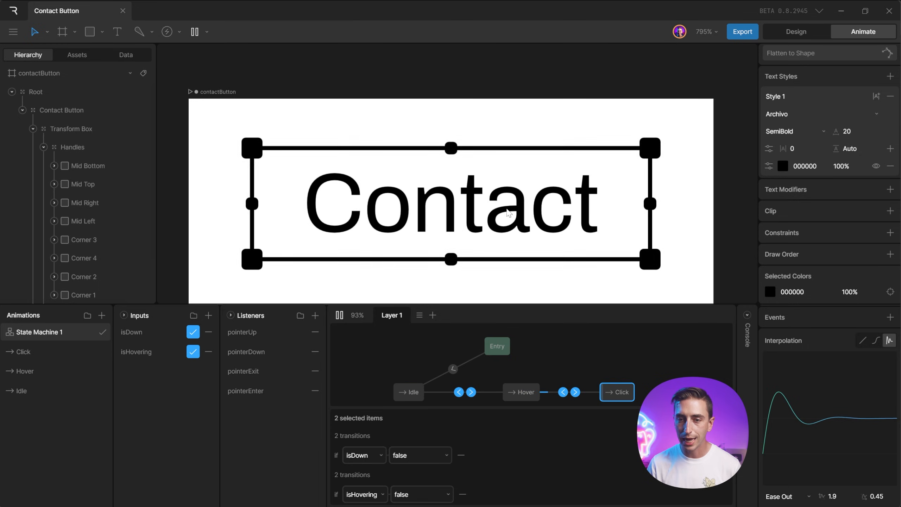
Reduce the elastic amplitude of the selected transitions to 0.9.
{"action": "left_click", "coordinate": [834, 496]}
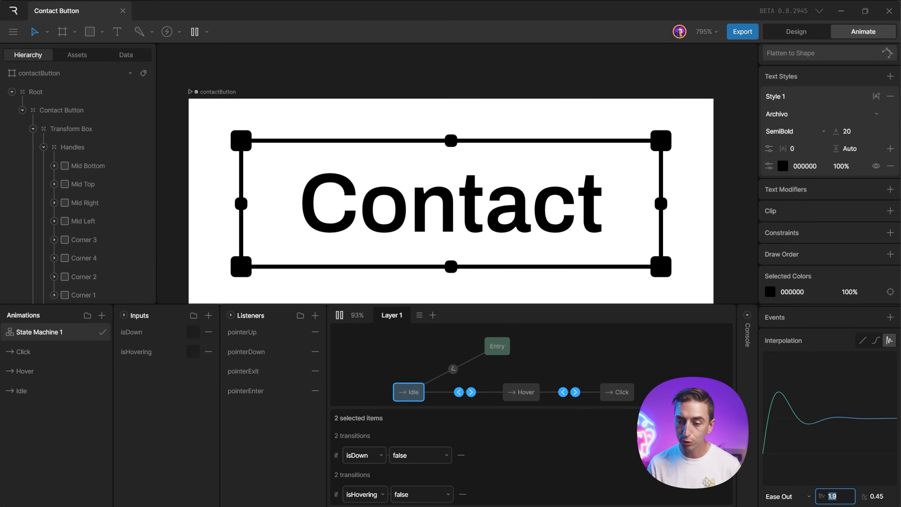
{"action": "type", "text": "0.9"}
{"action": "key", "text": "Return"}
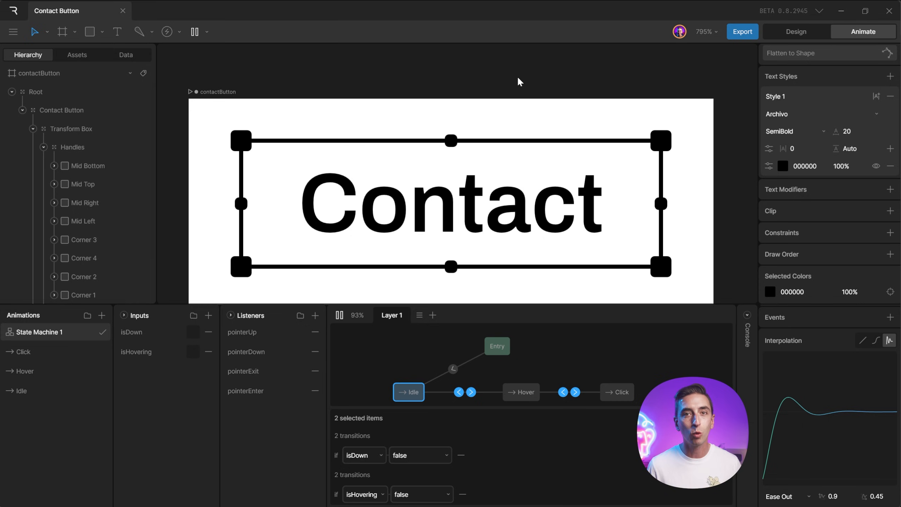
{"action": "scroll", "coordinate": [516, 78], "scroll_direction": "down", "scroll_amount": 2}
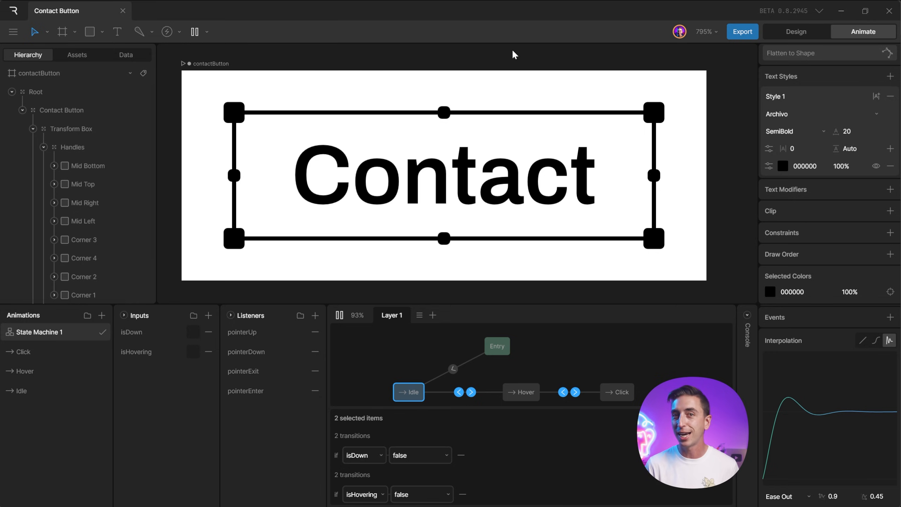